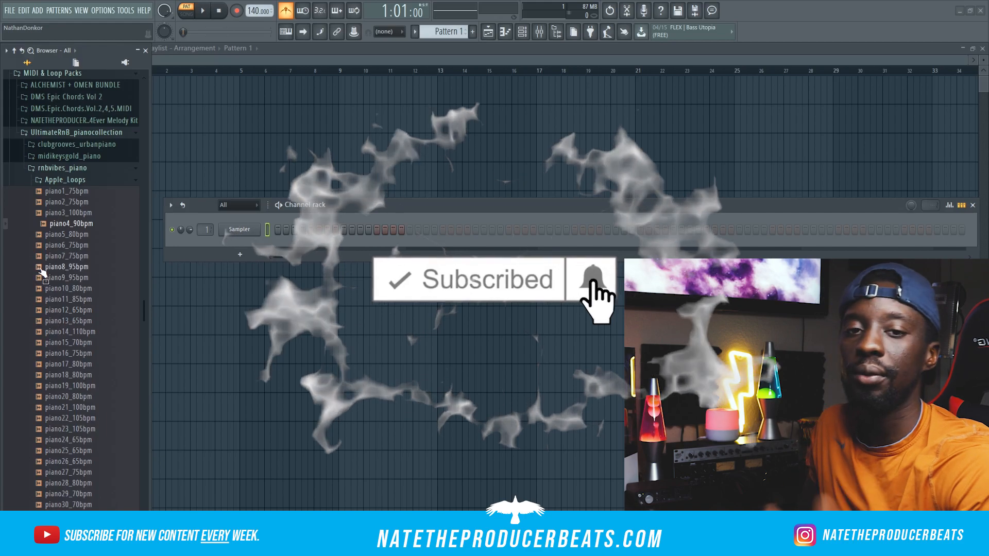
Step: Load the UP21_110 MIDI file from the piano collection onto the FL Keys channel
{"action": "scroll", "coordinate": [32, 246], "scroll_direction": "down", "scroll_amount": 4}
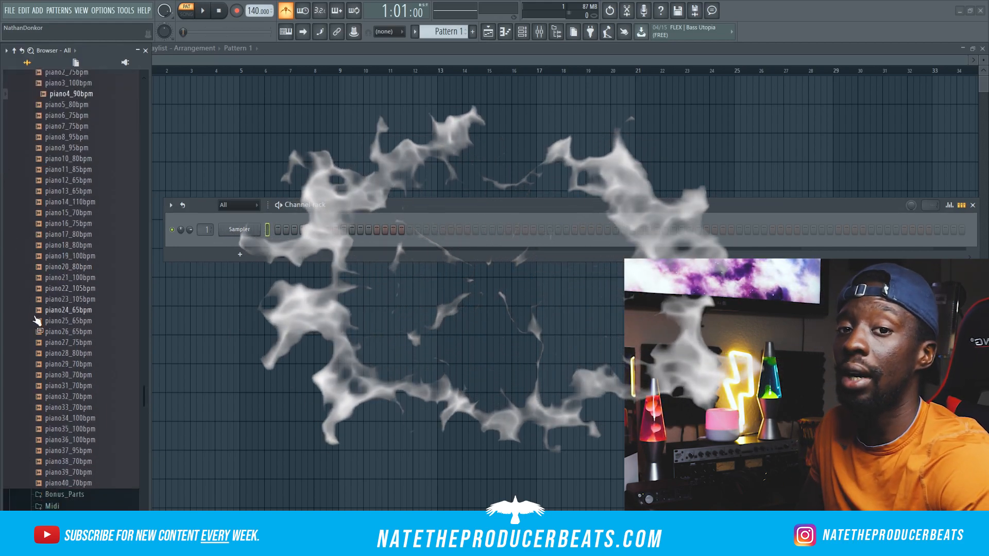
{"action": "scroll", "coordinate": [67, 310], "scroll_direction": "up", "scroll_amount": 15}
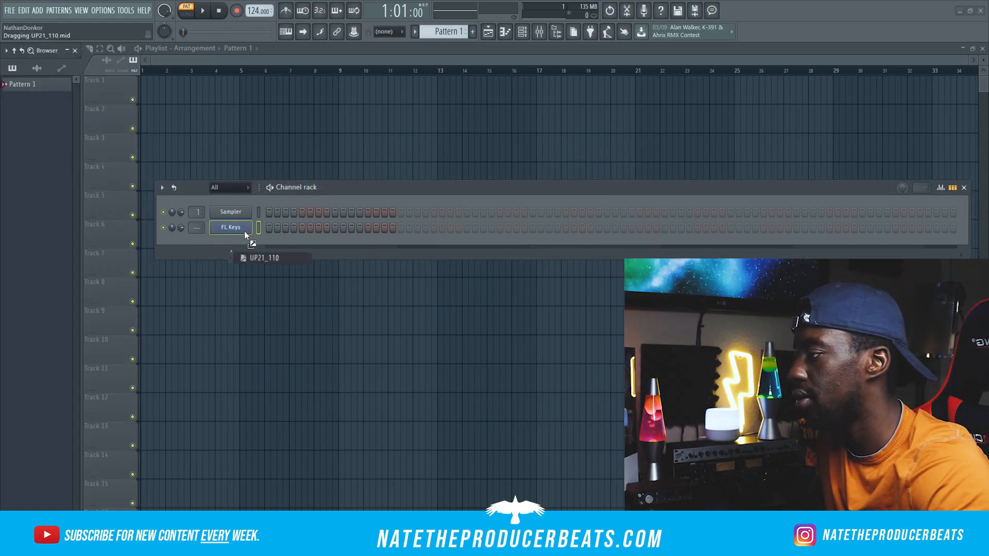
{"action": "left_click_drag", "start_coordinate": [244, 231], "coordinate": [258, 230]}
{"action": "left_click_drag", "start_coordinate": [97, 223], "coordinate": [225, 230]}
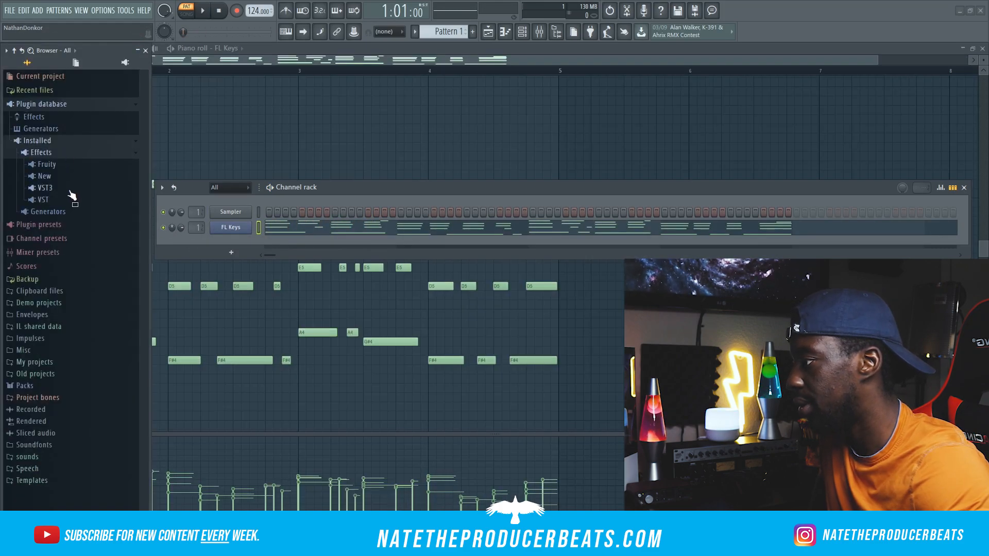
Step: Load the Backmask VST3 effect into slot 1 of mixer Insert 1 and reposition its window
{"action": "left_click", "coordinate": [71, 190]}
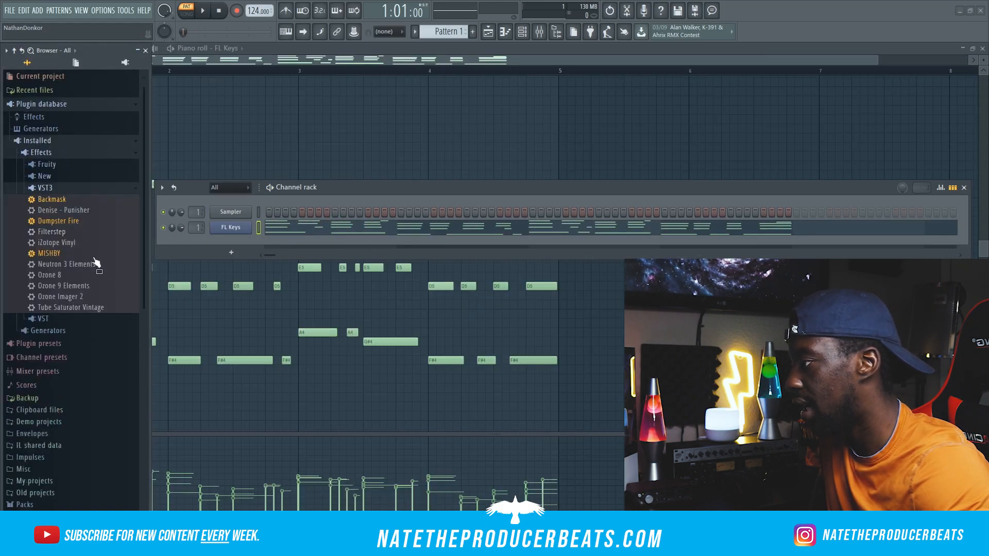
{"action": "left_click", "coordinate": [540, 32]}
{"action": "left_click_drag", "start_coordinate": [58, 203], "coordinate": [674, 134]}
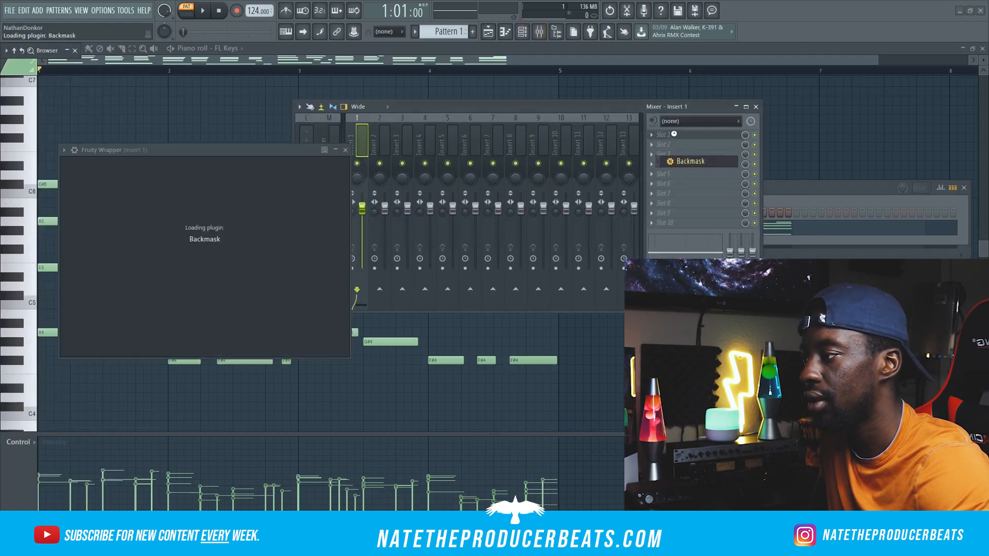
{"action": "left_click_drag", "start_coordinate": [190, 149], "coordinate": [438, 116]}
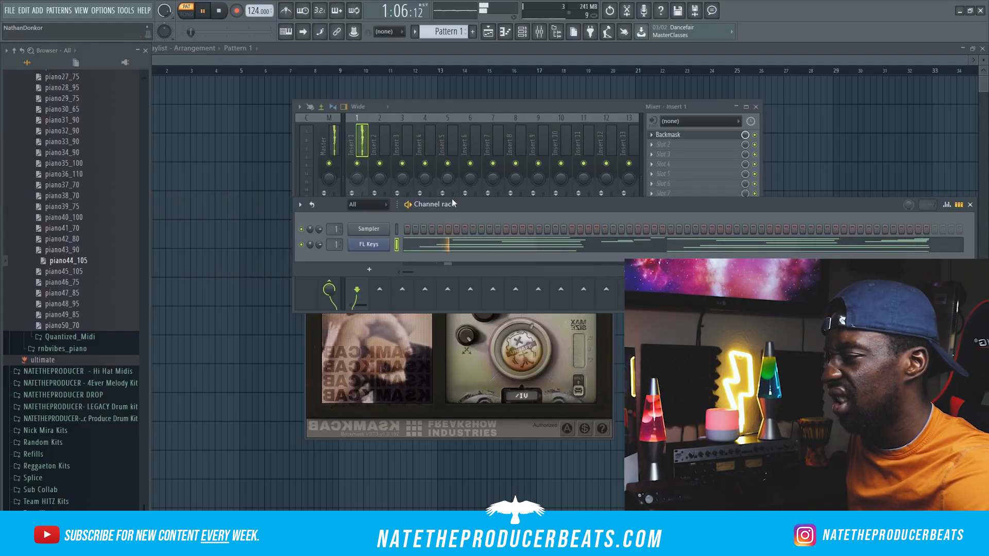
Step: Open the FL Keys channel's piano roll, hide the browser to examine the notes, and bring back the mixer
{"action": "left_click_drag", "start_coordinate": [452, 204], "coordinate": [373, 210]}
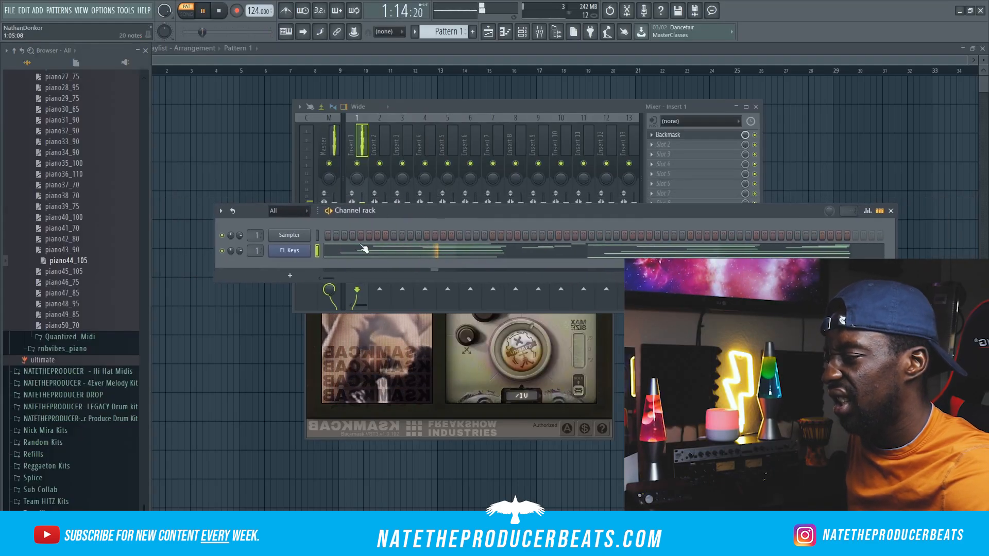
{"action": "right_click", "coordinate": [294, 251]}
{"action": "left_click", "coordinate": [351, 251]}
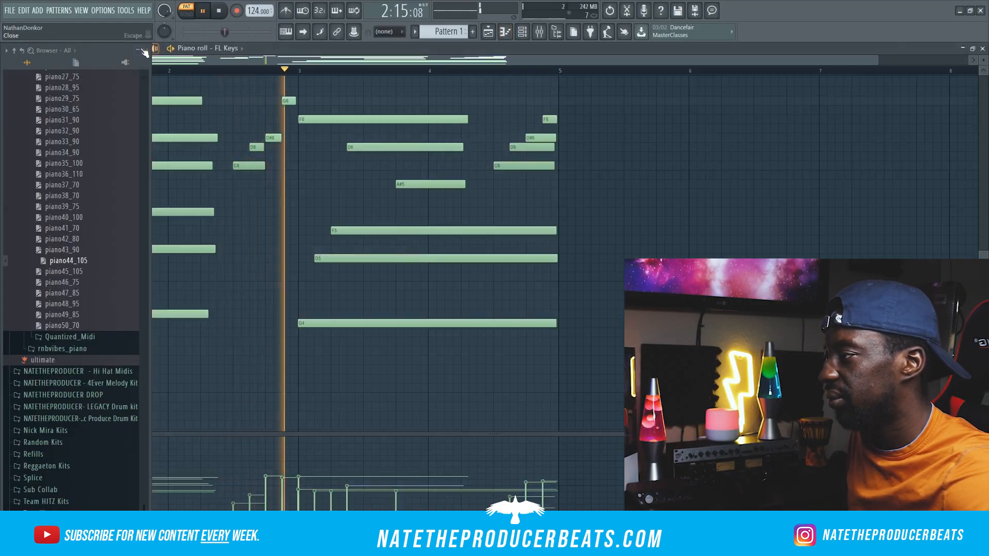
{"action": "left_click", "coordinate": [146, 50]}
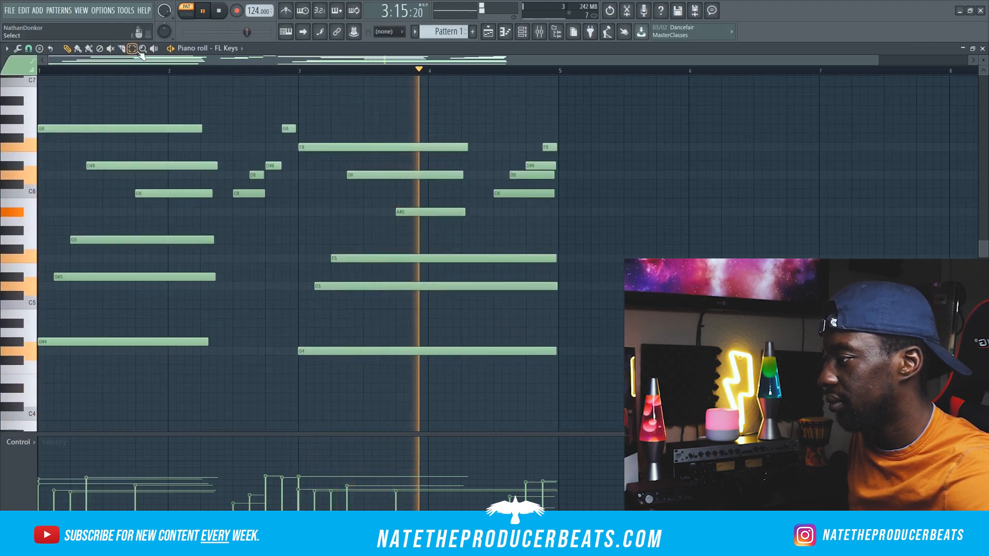
{"action": "key", "text": "F9"}
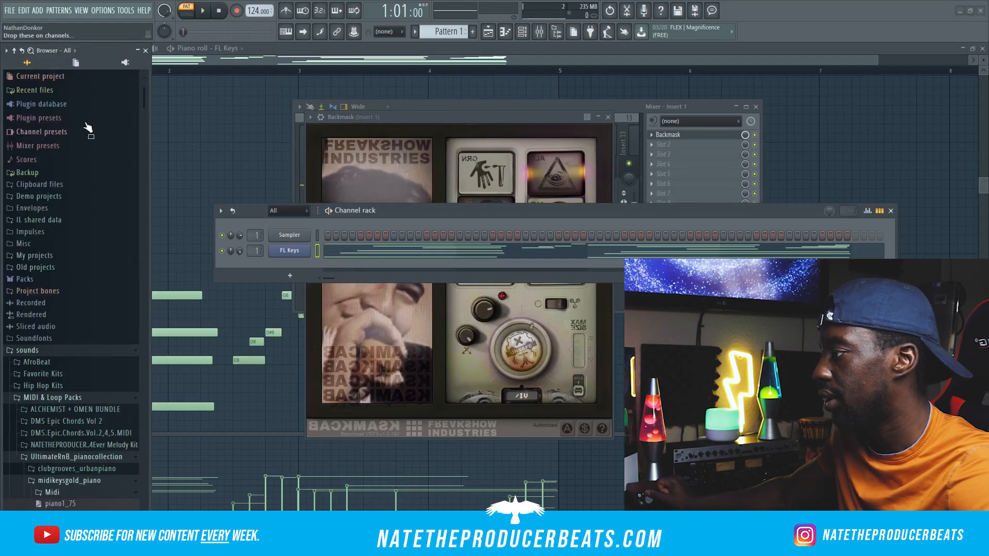
Step: Add Omnisphere from the installed VST generators as a new channel
{"action": "left_click", "coordinate": [84, 104]}
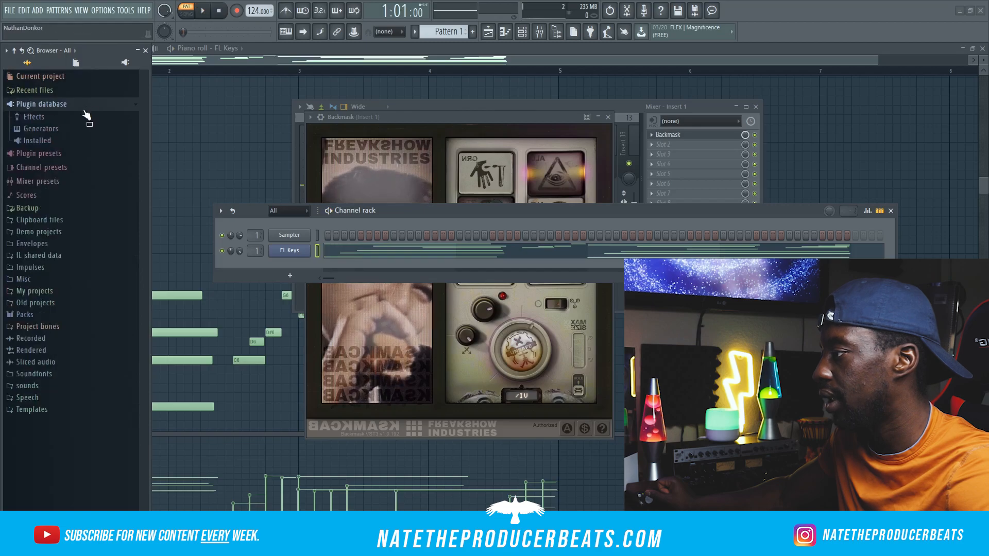
{"action": "left_click", "coordinate": [80, 141]}
{"action": "left_click", "coordinate": [80, 164]}
{"action": "left_click", "coordinate": [86, 190]}
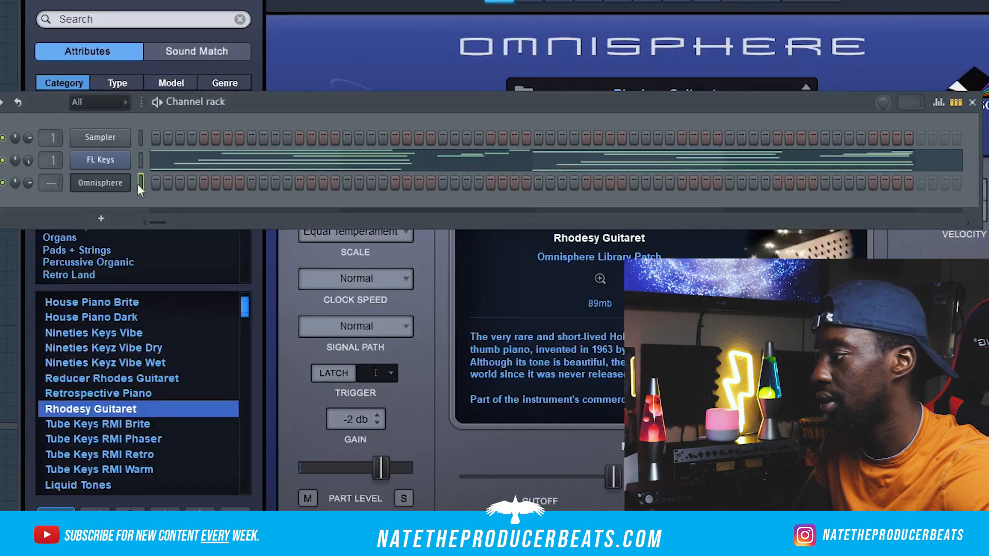
Step: Move the FL Keys notes to the Omnisphere channel and choose the Tube Keys RMI Phaser patch
{"action": "right_click", "coordinate": [168, 166]}
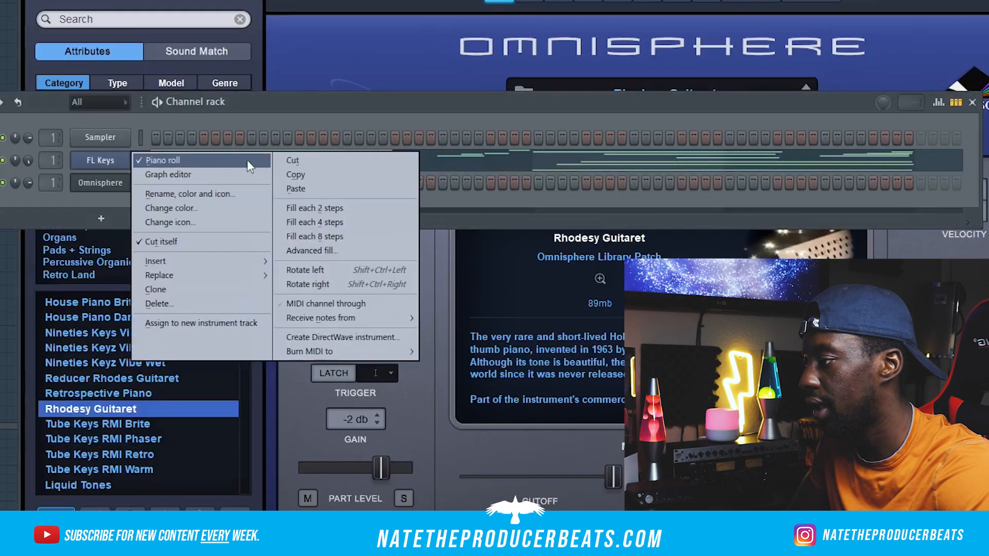
{"action": "left_click", "coordinate": [287, 160]}
{"action": "right_click", "coordinate": [124, 182]}
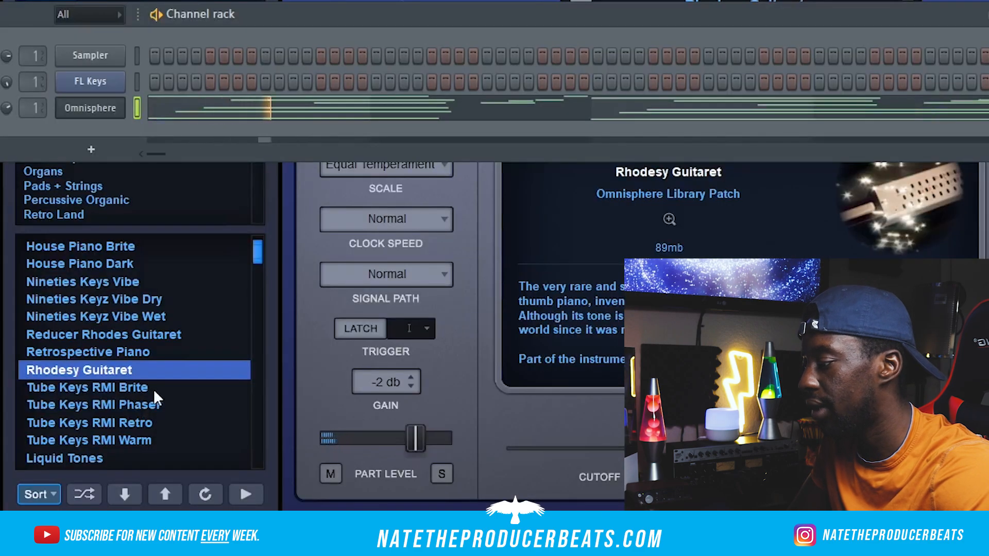
{"action": "left_click", "coordinate": [149, 405]}
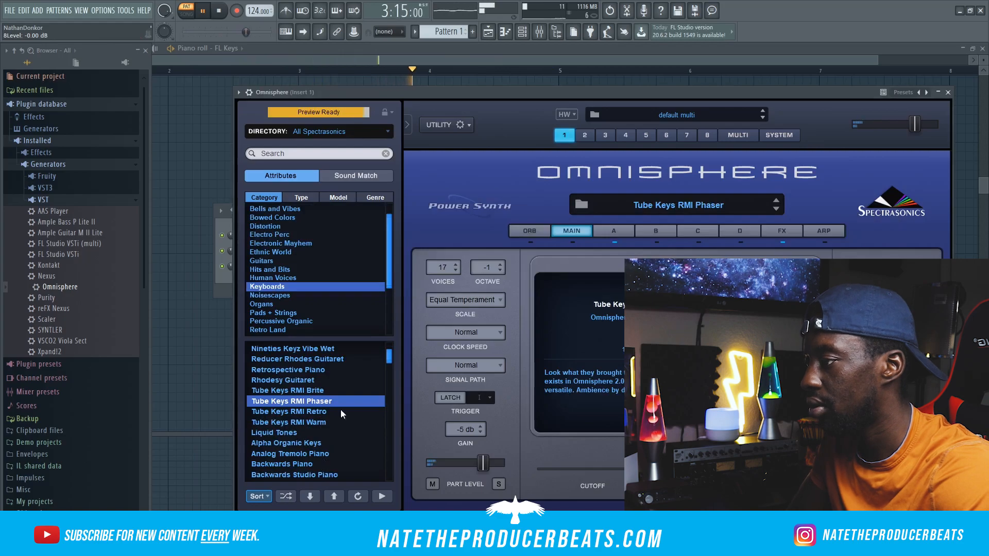
Step: Open the Omnisphere channel's piano roll and transpose all of its notes up two semitones
{"action": "left_click", "coordinate": [540, 32]}
{"action": "left_click", "coordinate": [522, 34]}
{"action": "right_click", "coordinate": [285, 274]}
{"action": "left_click", "coordinate": [347, 265]}
{"action": "left_click", "coordinate": [145, 50]}
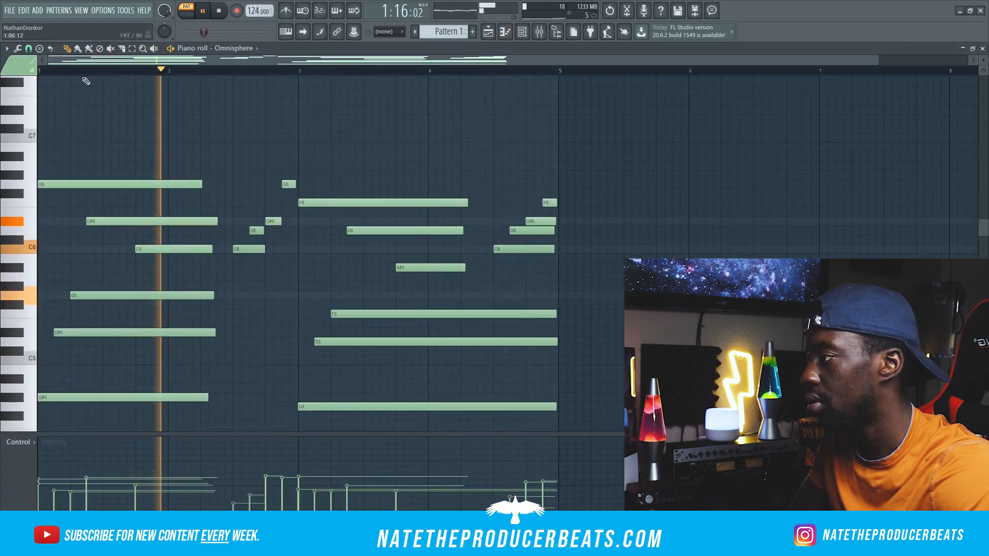
{"action": "key", "text": "ctrl+a"}
{"action": "scroll", "coordinate": [40, 155], "scroll_direction": "down", "scroll_amount": 2}
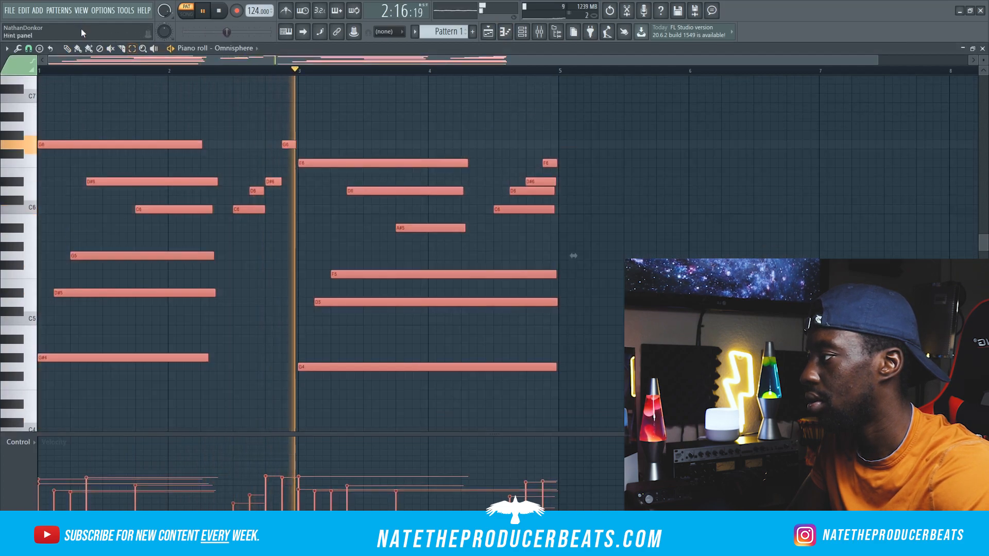
{"action": "left_click_drag", "start_coordinate": [84, 143], "coordinate": [86, 124]}
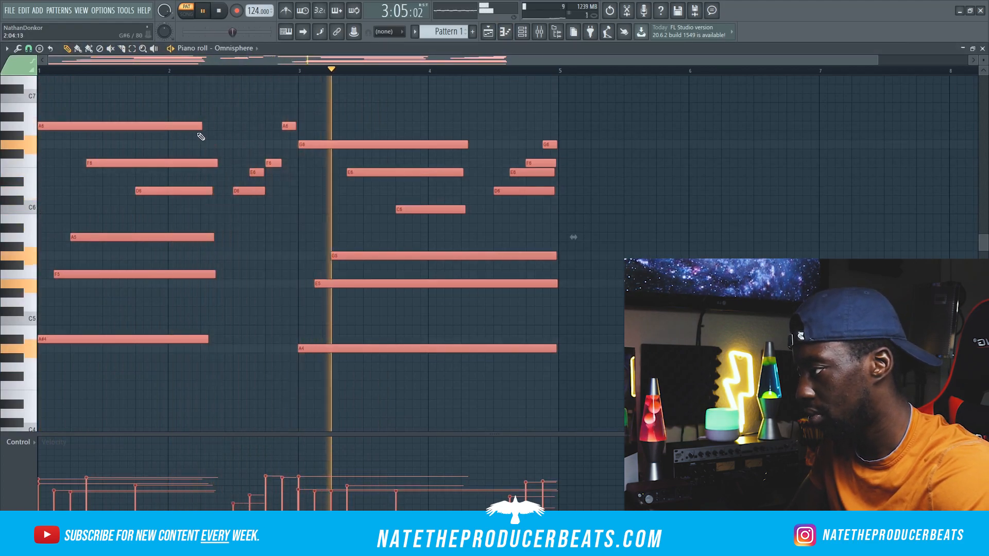
Step: Display the browser, channel rack and mixer over the piano roll
{"action": "left_click", "coordinate": [556, 33]}
{"action": "key", "text": "F6"}
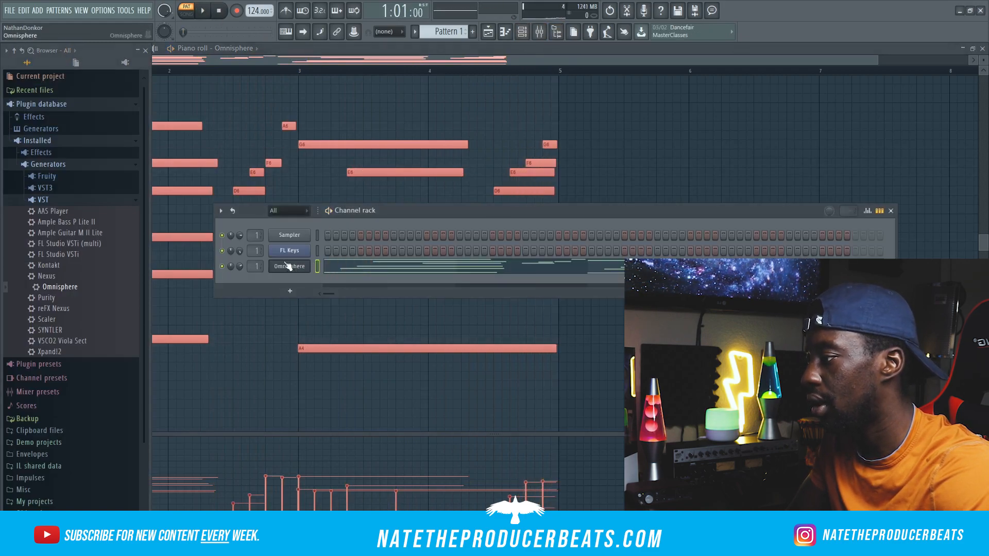
{"action": "right_click", "coordinate": [288, 266]}
{"action": "left_click", "coordinate": [280, 279]}
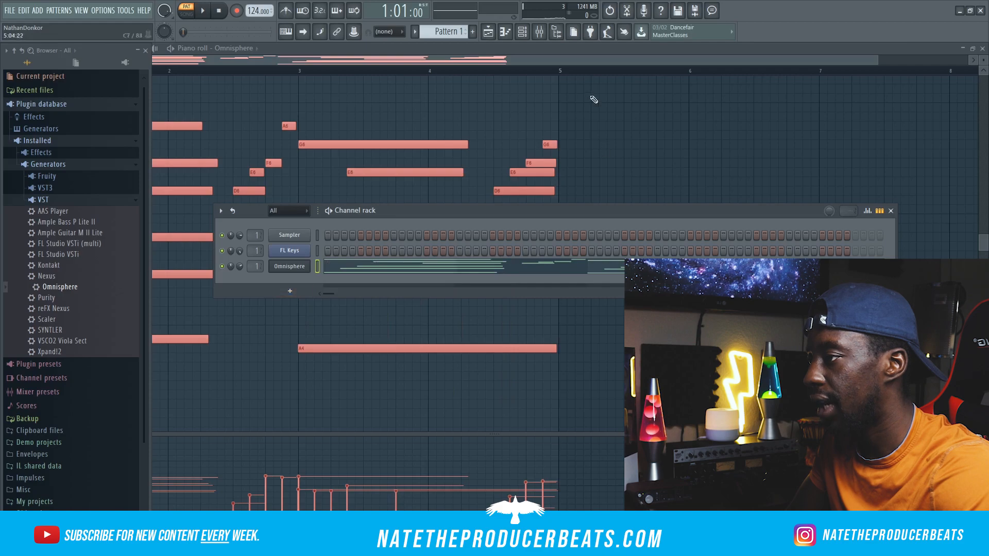
{"action": "left_click", "coordinate": [556, 34]}
{"action": "left_click", "coordinate": [540, 33]}
Step: Load the MISHBY VST3 effect into slot 2 of mixer Insert 1, lower its H slider to the minimum and close its window
{"action": "left_click", "coordinate": [59, 150]}
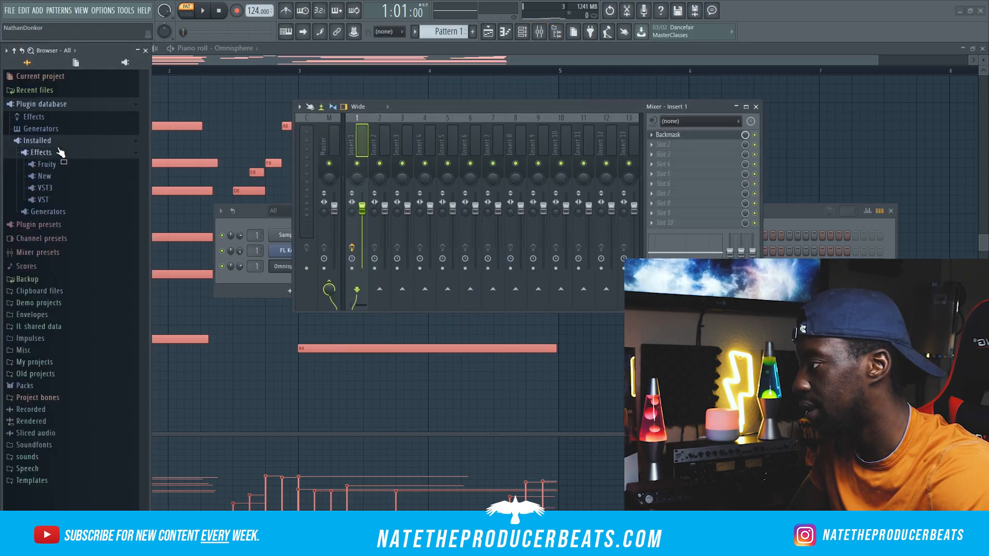
{"action": "left_click", "coordinate": [65, 191]}
{"action": "left_click_drag", "start_coordinate": [66, 253], "coordinate": [102, 254]}
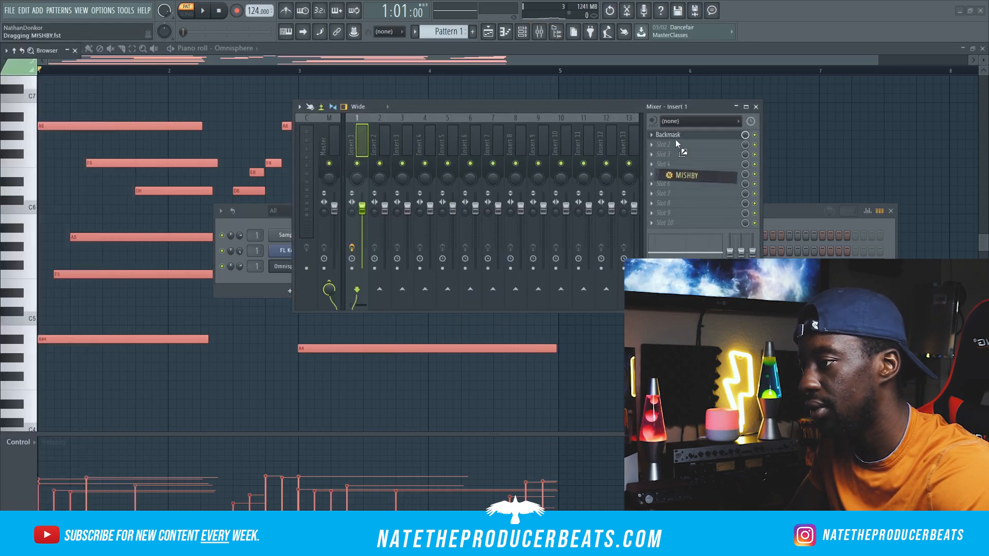
{"action": "left_click_drag", "start_coordinate": [676, 141], "coordinate": [676, 144]}
{"action": "left_click_drag", "start_coordinate": [255, 162], "coordinate": [531, 95]}
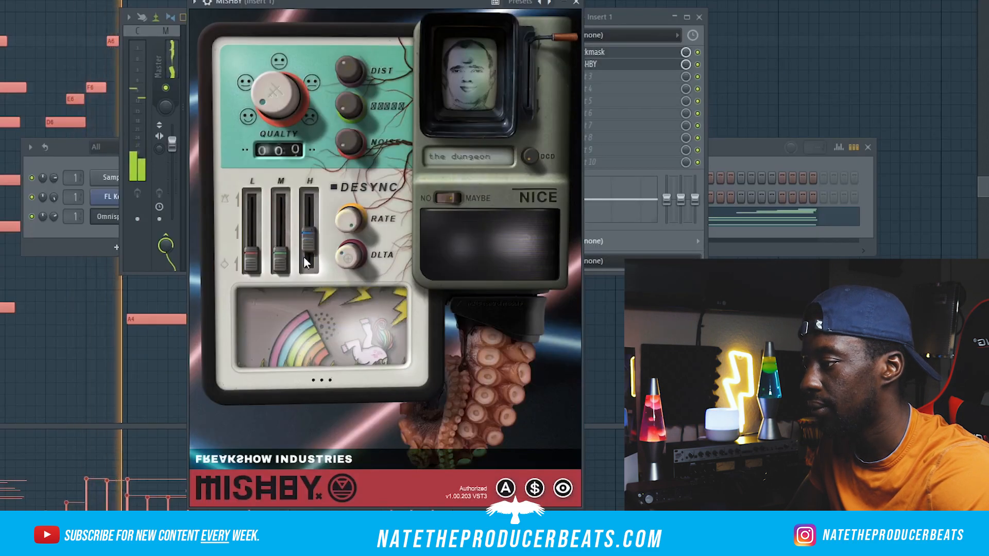
{"action": "left_click", "coordinate": [304, 262]}
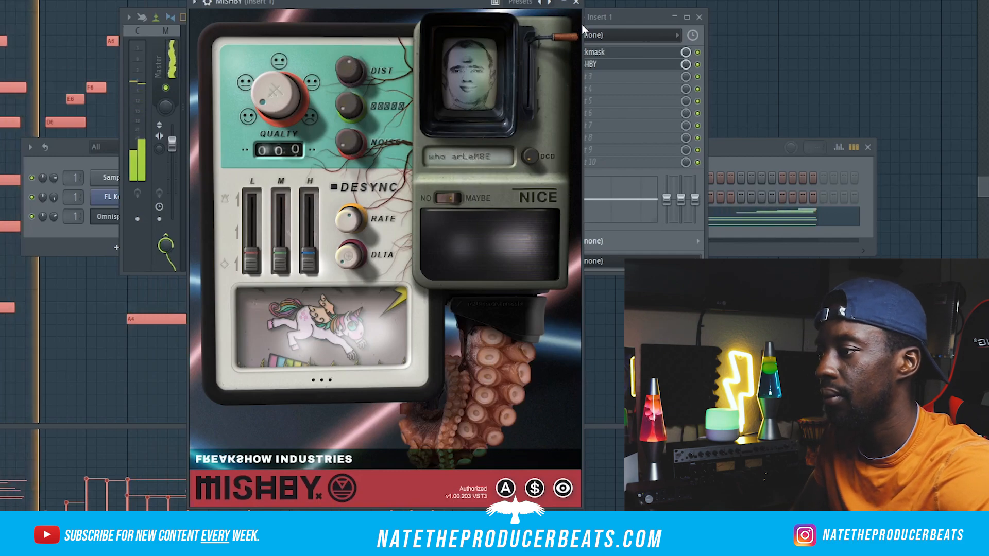
{"action": "left_click", "coordinate": [576, 4]}
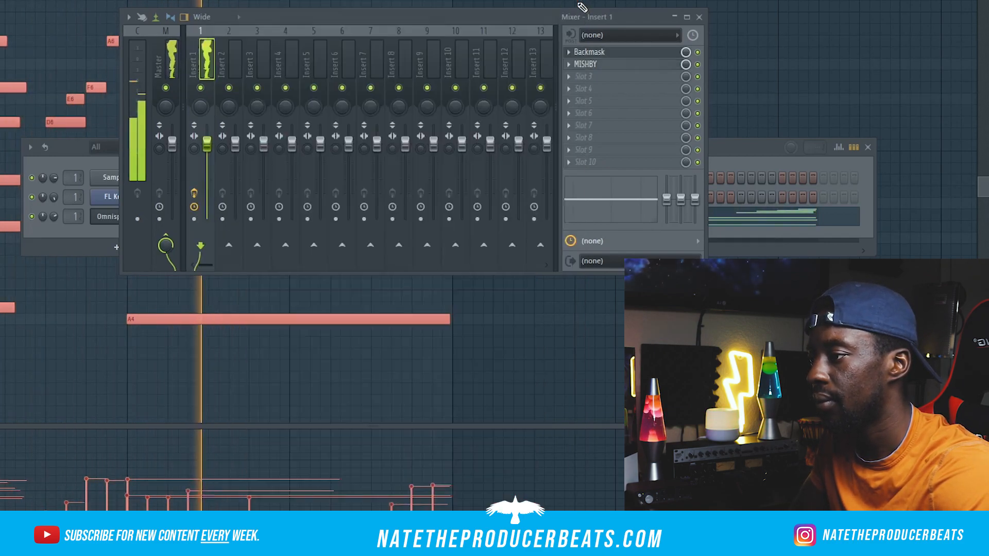
Step: Add Fruity parametric EQ 2 to slot 3 of mixer Insert 1 and move its window fully into view
{"action": "left_click", "coordinate": [614, 86]}
{"action": "left_click", "coordinate": [752, 129]}
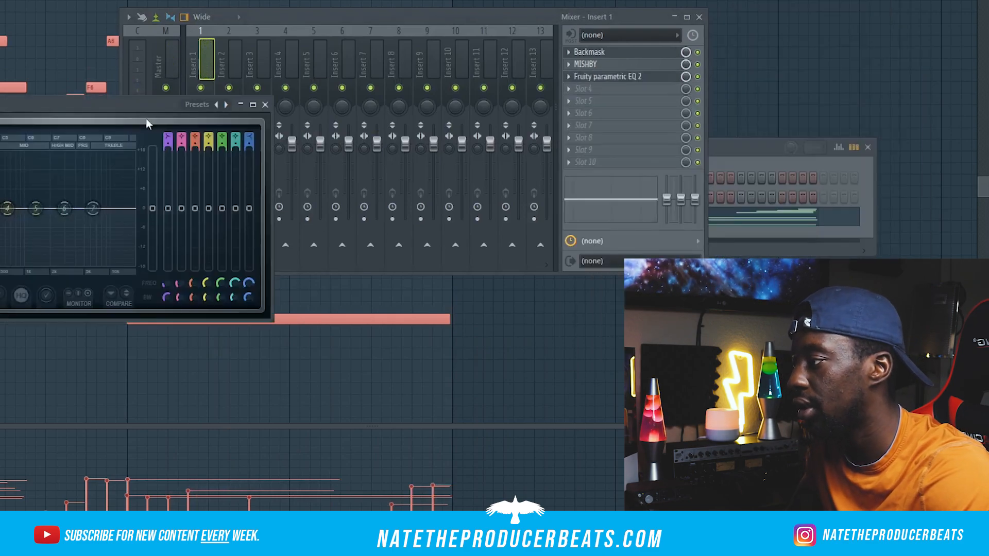
{"action": "left_click_drag", "start_coordinate": [147, 124], "coordinate": [305, 101]}
Step: Apply the 40Hz cut preset to Fruity parametric EQ 2 and shift its low-cut band to a higher frequency
{"action": "left_click", "coordinate": [39, 95]}
{"action": "mouse_move", "coordinate": [160, 147]}
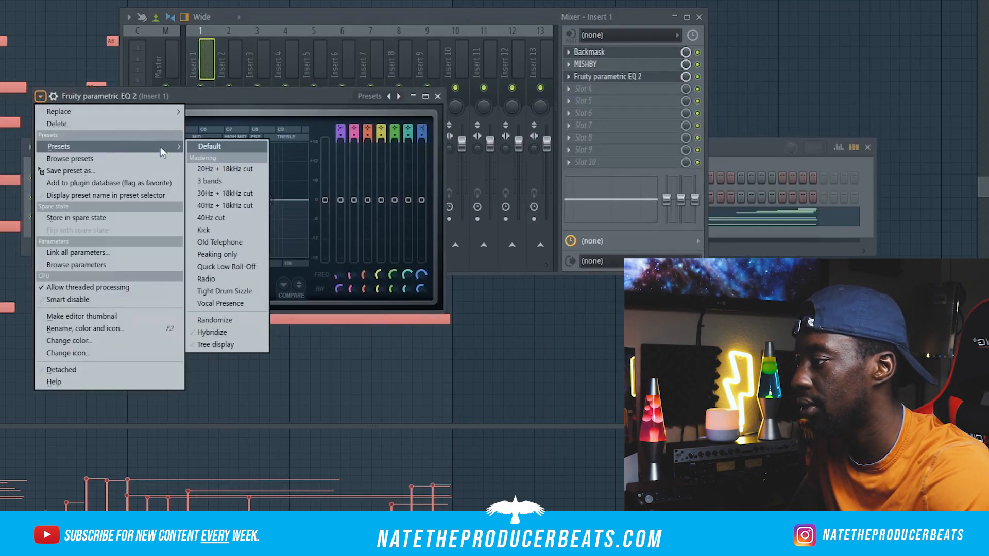
{"action": "left_click", "coordinate": [225, 217]}
{"action": "left_click_drag", "start_coordinate": [106, 252], "coordinate": [178, 245]}
{"action": "left_click", "coordinate": [794, 86]}
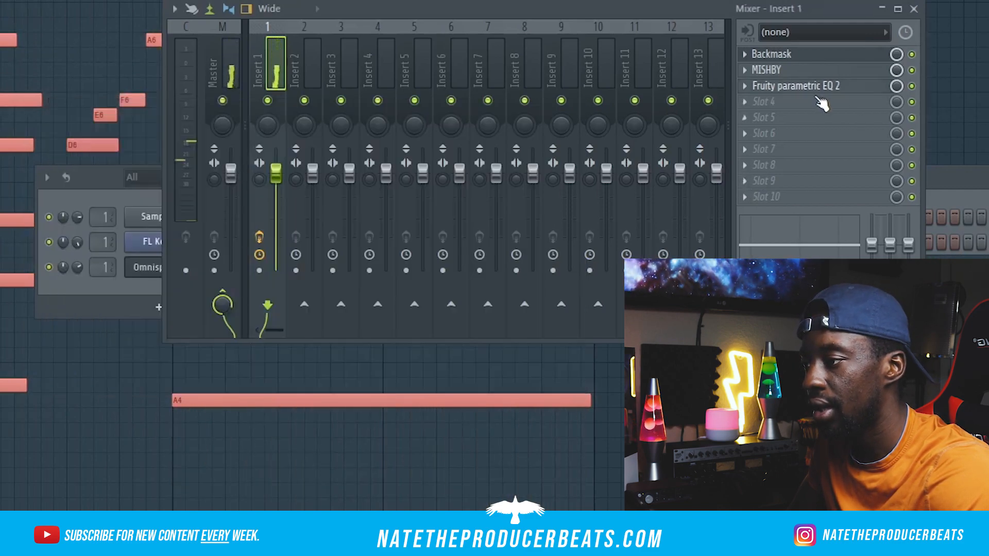
Step: Add Fruity Stereo Enhancer to slot 4 of mixer Insert 1 with the For strings preset and audition it
{"action": "left_click", "coordinate": [811, 102]}
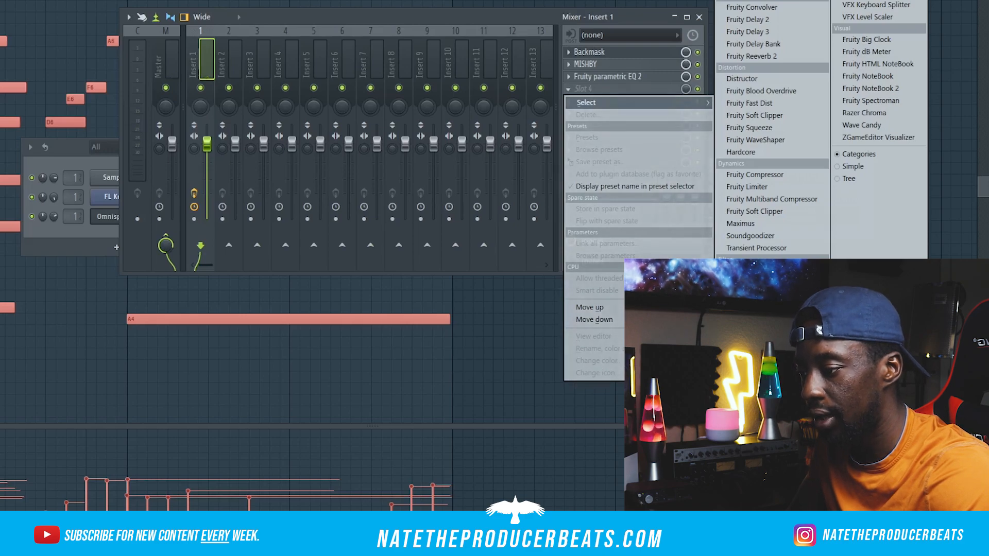
{"action": "left_click", "coordinate": [755, 479]}
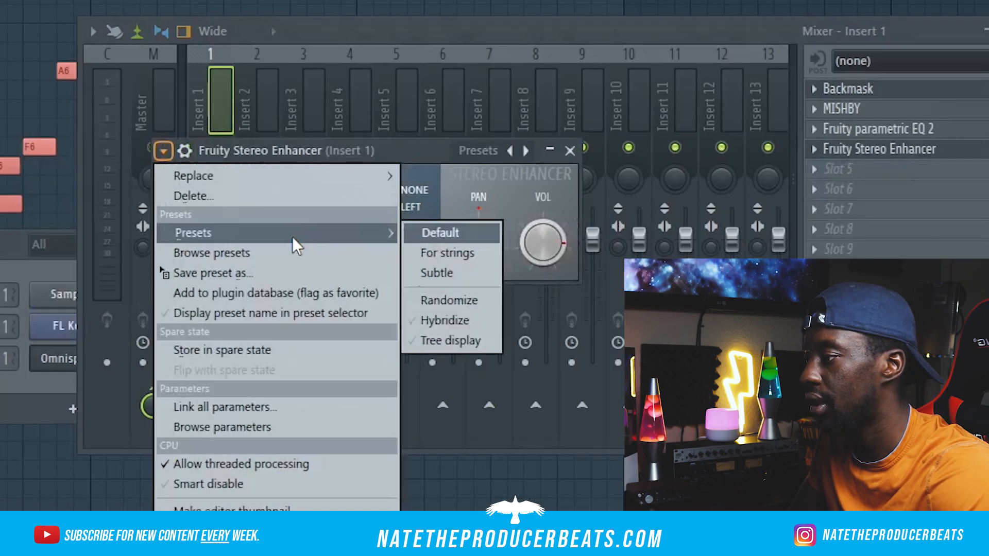
{"action": "left_click", "coordinate": [475, 254]}
{"action": "key", "text": "space"}
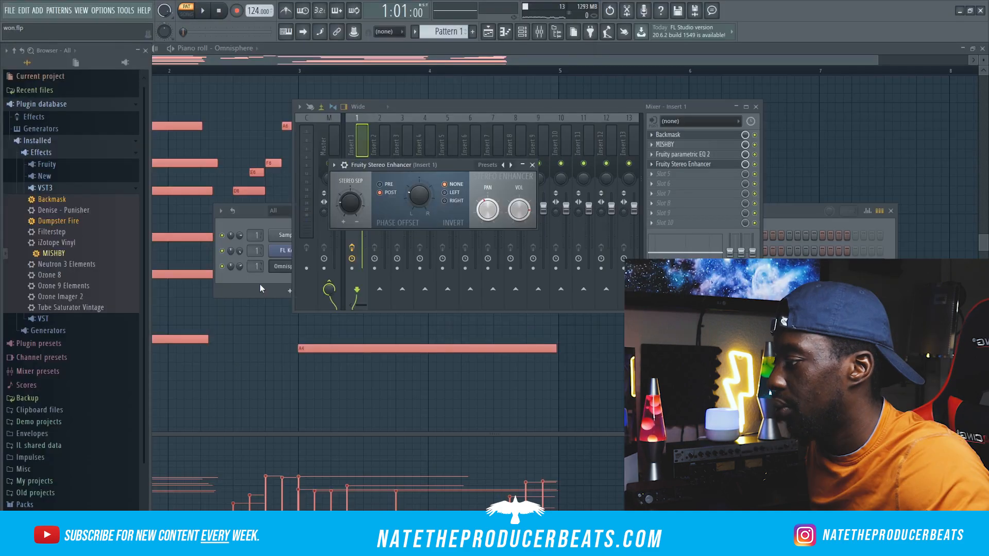
Step: Add a second Omnisphere channel with the PRO2 - Chaotic Cascade patch and paste the first Omnisphere's notes into it
{"action": "left_click", "coordinate": [260, 283]}
{"action": "right_click", "coordinate": [308, 263]}
{"action": "left_click", "coordinate": [342, 356]}
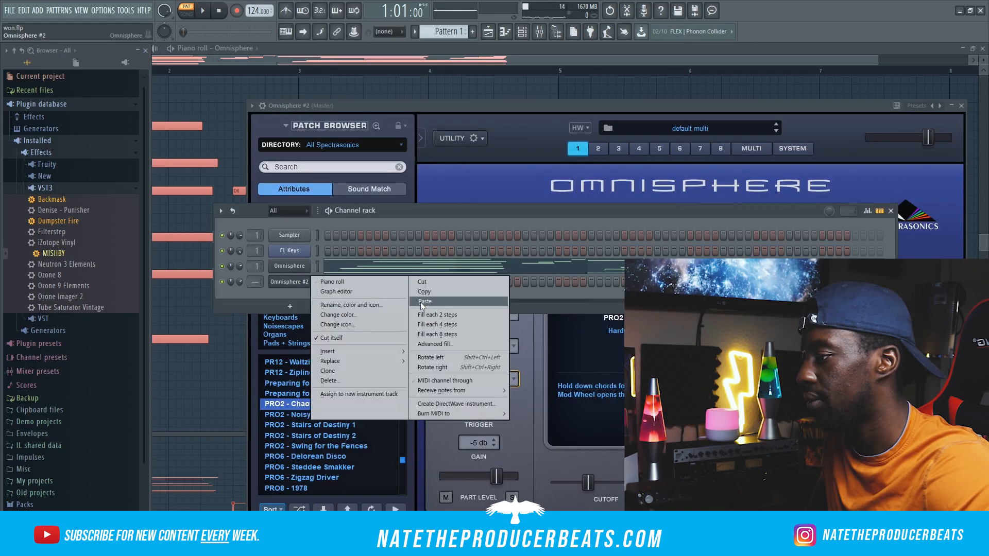
{"action": "left_click", "coordinate": [424, 303]}
Step: Lower the second Omnisphere channel's volume during playback and assign the channel to mixer track 3
{"action": "key", "text": "space"}
{"action": "left_click_drag", "start_coordinate": [239, 282], "coordinate": [239, 286]}
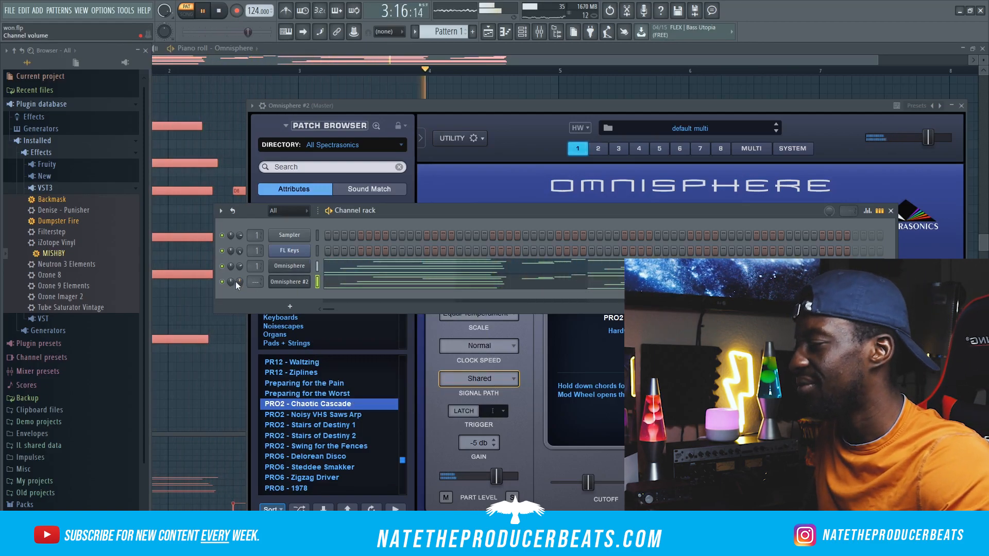
{"action": "left_click_drag", "start_coordinate": [477, 208], "coordinate": [444, 160]}
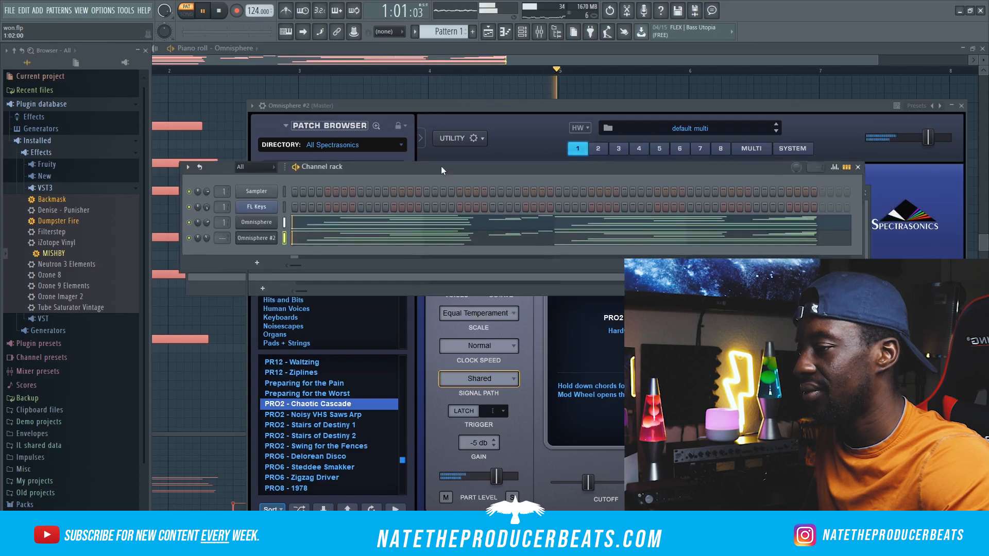
{"action": "key", "text": "space"}
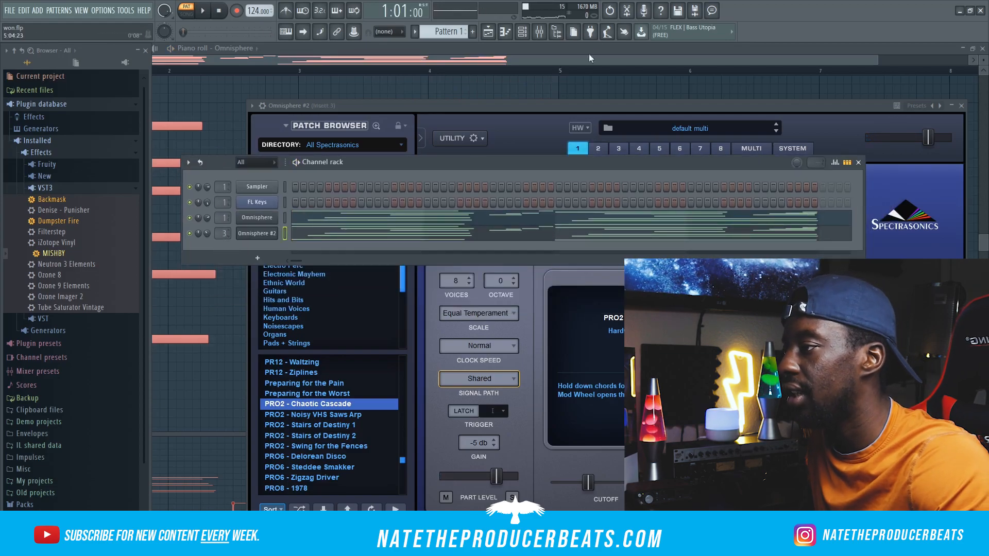
Step: Add Fruity parametric EQ 2 to slot 1 of mixer Insert 3 and apply its 40Hz cut preset
{"action": "left_click", "coordinate": [551, 30]}
{"action": "left_click", "coordinate": [695, 134]}
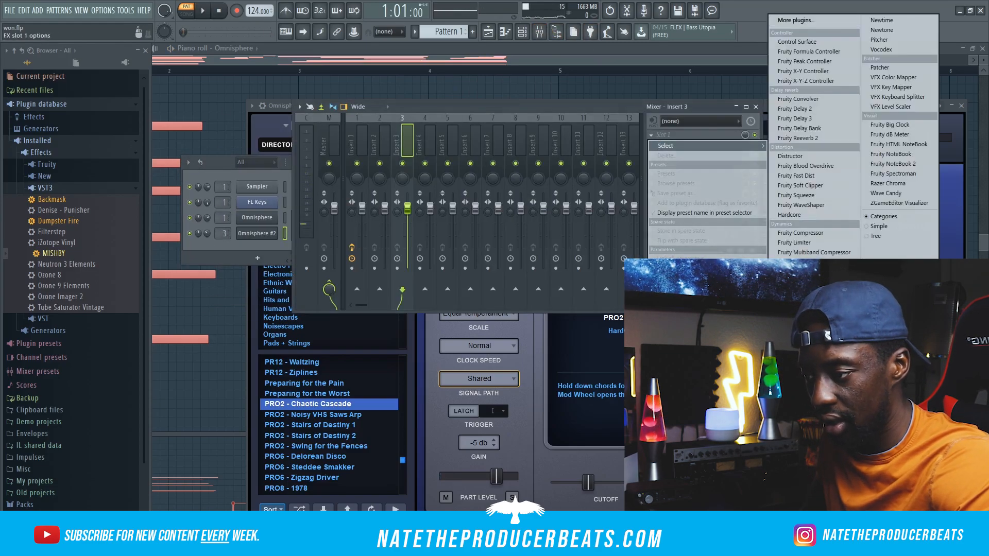
{"action": "left_click", "coordinate": [814, 368]}
{"action": "left_click_drag", "start_coordinate": [157, 99], "coordinate": [460, 196]}
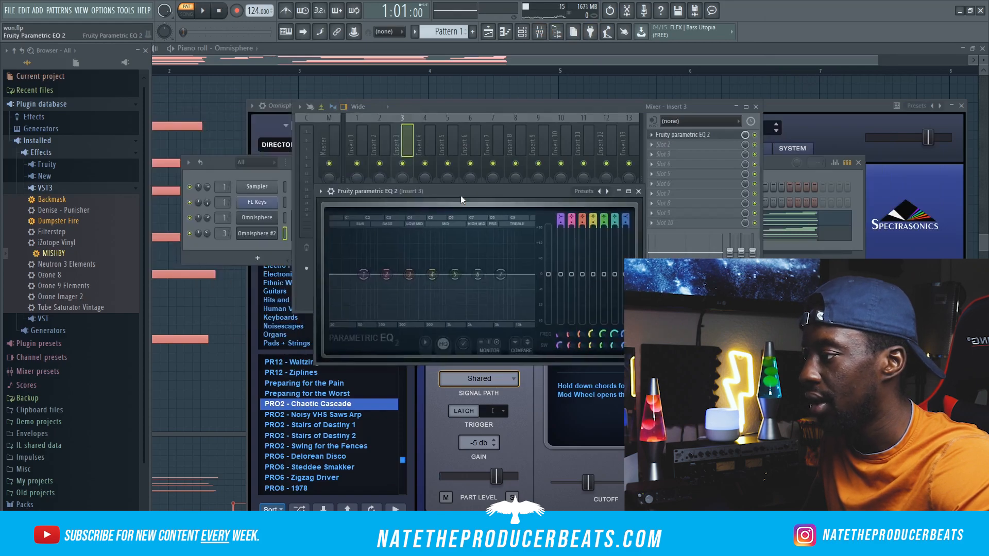
{"action": "left_click", "coordinate": [330, 191]}
{"action": "mouse_move", "coordinate": [404, 230]}
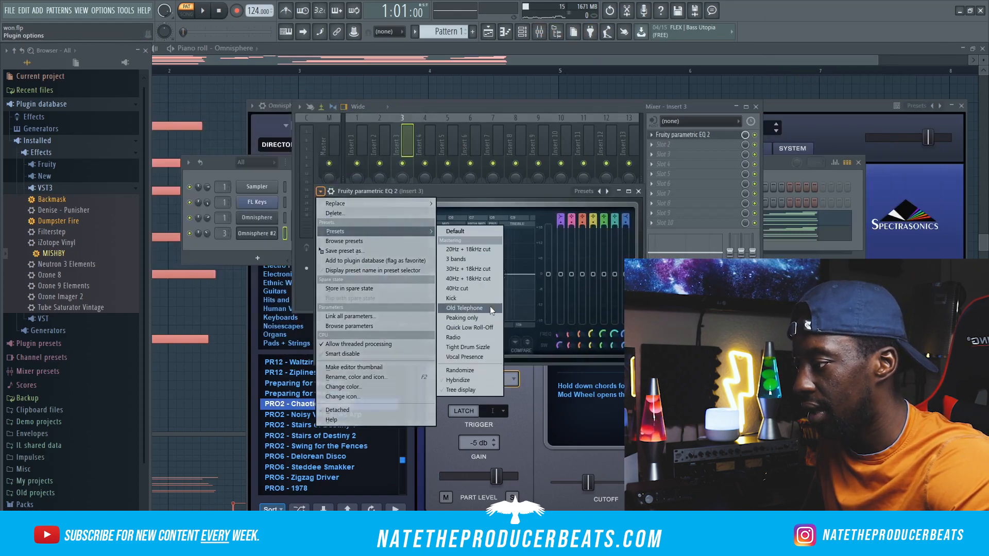
{"action": "left_click", "coordinate": [484, 289]}
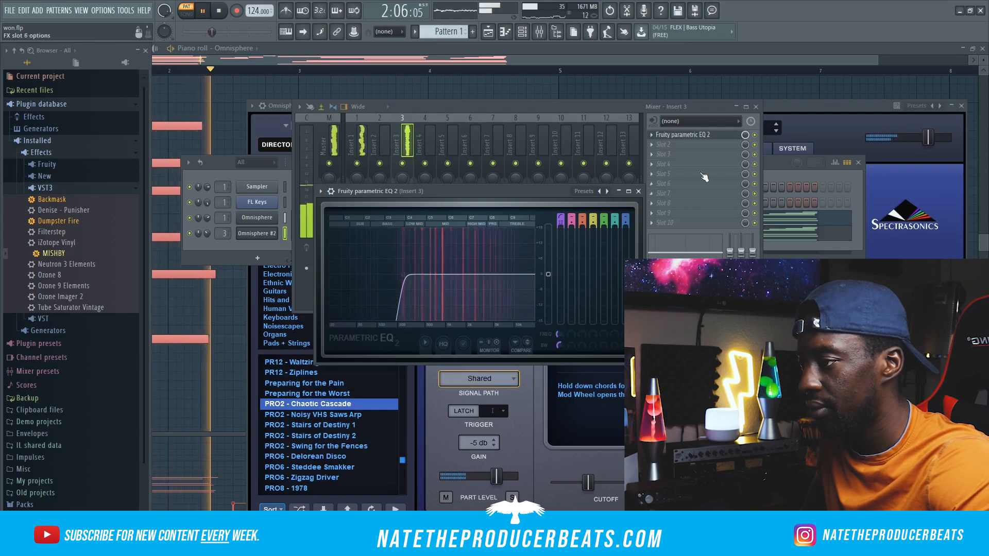
Step: Add Fruity Stereo Shaper to slot 2 of mixer Insert 3 and apply its Stereoize 2 preset
{"action": "left_click", "coordinate": [706, 146]}
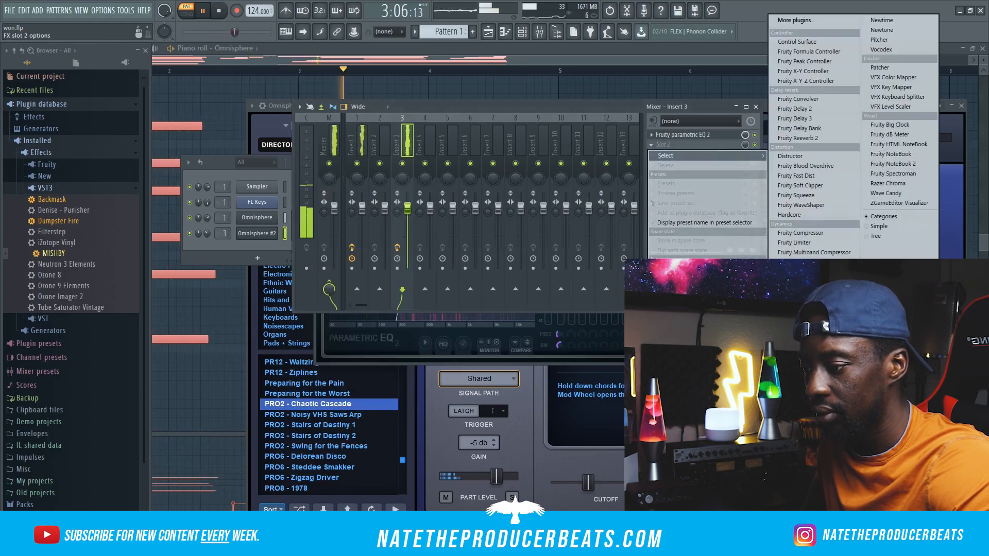
{"action": "left_click", "coordinate": [807, 461]}
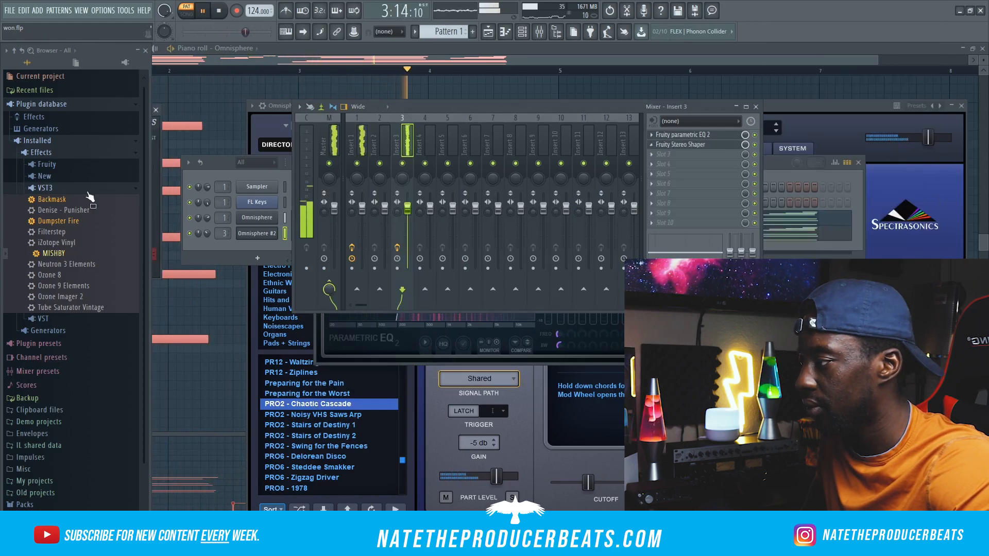
{"action": "left_click", "coordinate": [147, 50]}
{"action": "left_click_drag", "start_coordinate": [86, 110], "coordinate": [457, 183]}
{"action": "left_click", "coordinate": [397, 177]}
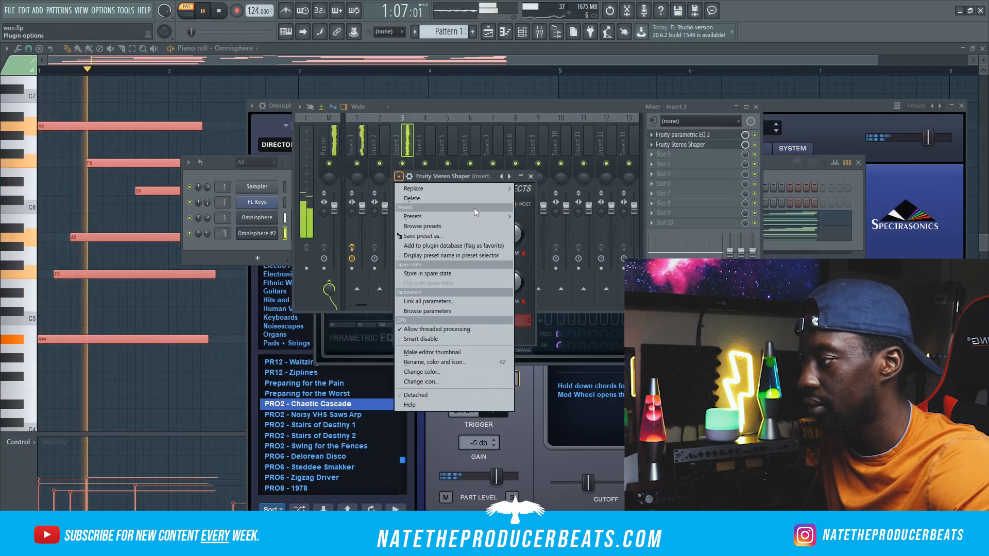
{"action": "mouse_move", "coordinate": [474, 213]}
{"action": "left_click", "coordinate": [559, 303]}
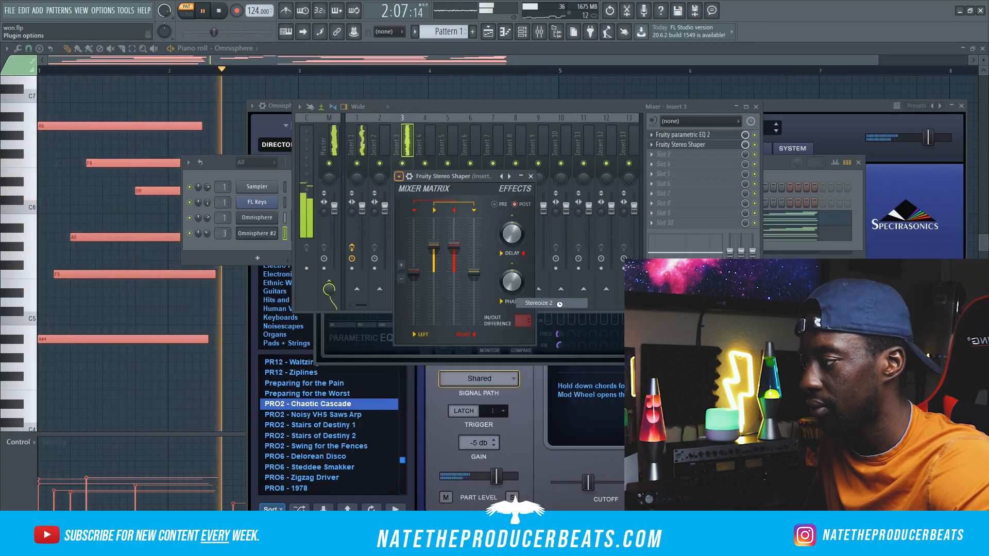
{"action": "left_click", "coordinate": [531, 177]}
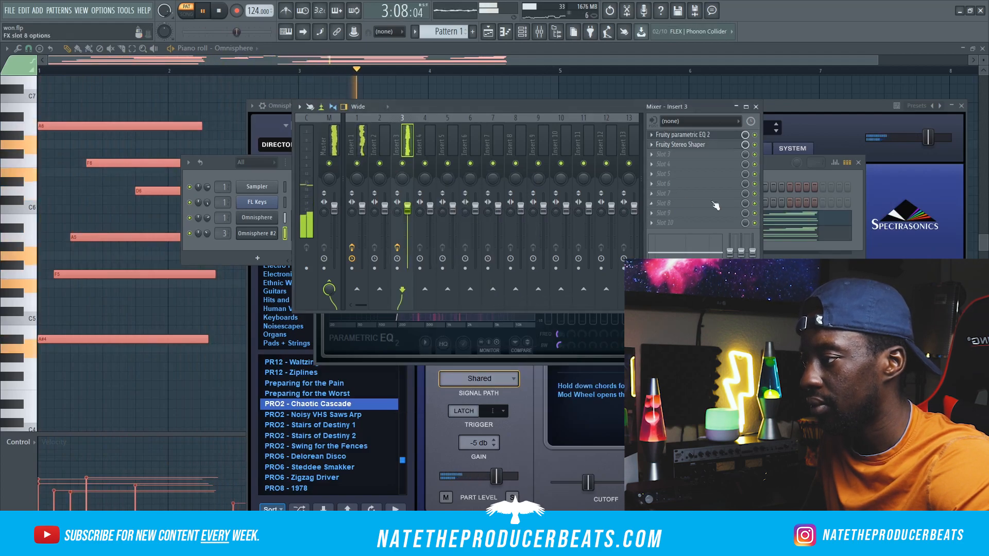
Step: Add a low A3 note at the start of bar 1 in the second Omnisphere's piano roll and audition it
{"action": "left_click", "coordinate": [264, 240]}
{"action": "right_click", "coordinate": [282, 237]}
{"action": "left_click", "coordinate": [299, 231]}
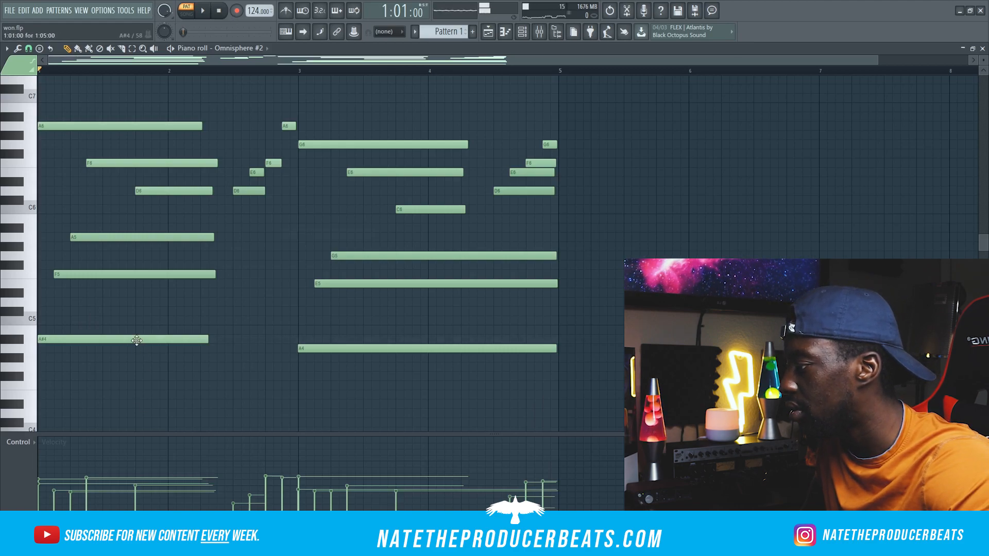
{"action": "scroll", "coordinate": [136, 340], "scroll_direction": "down", "scroll_amount": 3}
{"action": "left_click_drag", "start_coordinate": [102, 350], "coordinate": [22, 380]}
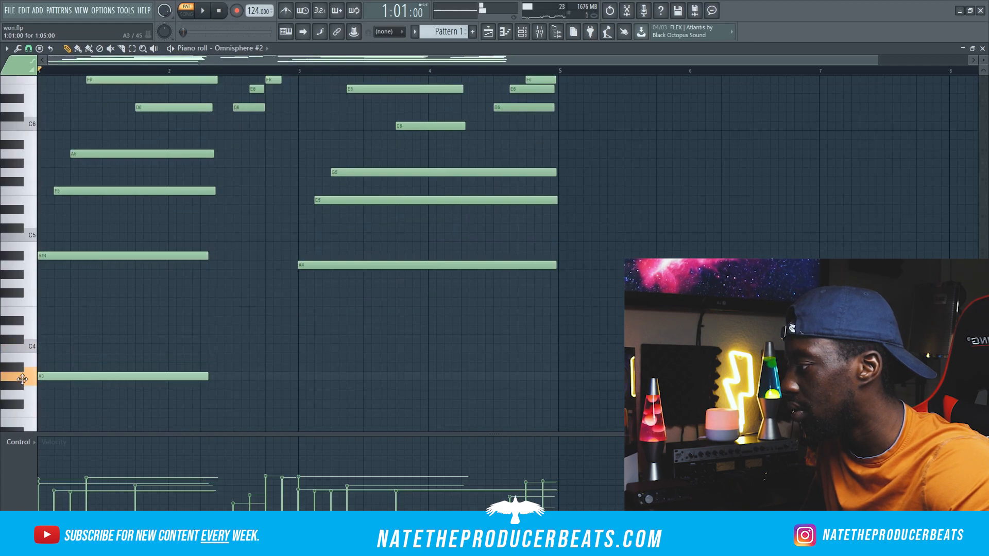
{"action": "key", "text": "space"}
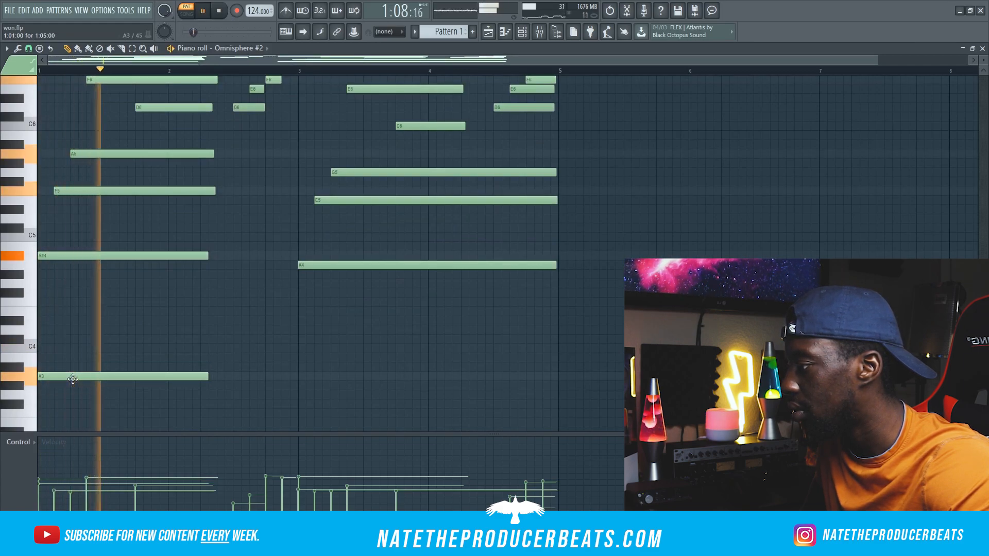
{"action": "key", "text": "space"}
Step: Add a low G3 note at the start of bar 3 and extend it to the end of bar 4 during playback
{"action": "left_click", "coordinate": [299, 376]}
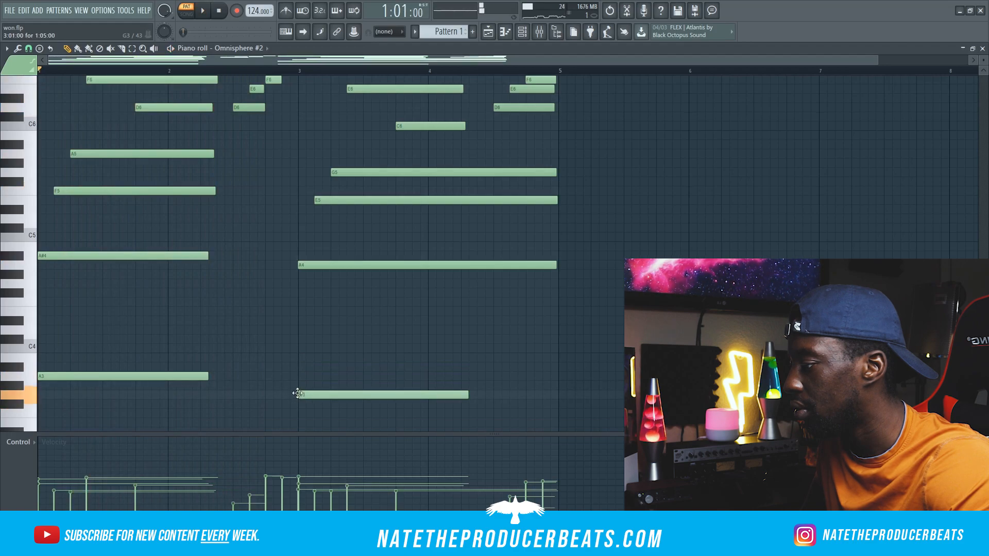
{"action": "key", "text": "space"}
{"action": "scroll", "coordinate": [410, 388], "scroll_direction": "down", "scroll_amount": 2}
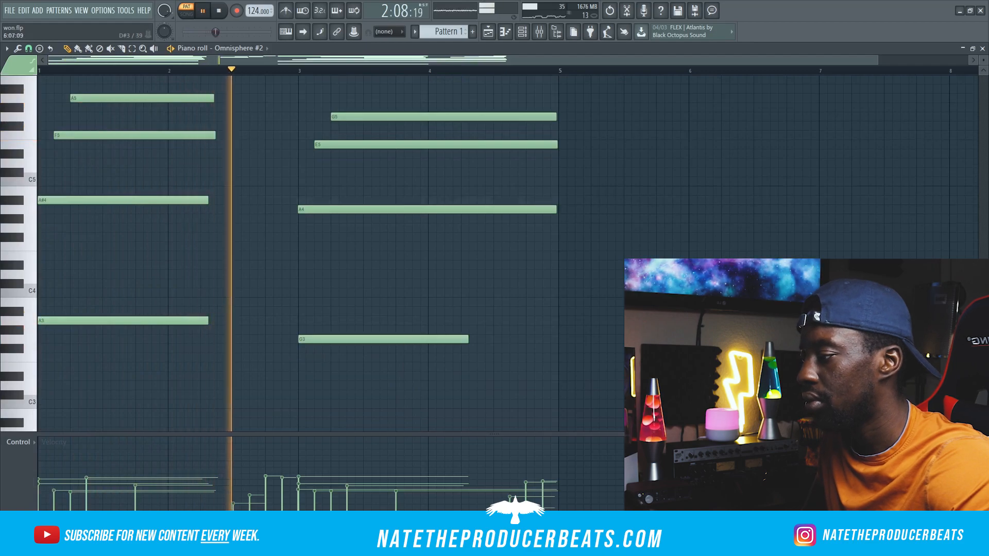
{"action": "left_click_drag", "start_coordinate": [456, 339], "coordinate": [556, 356]}
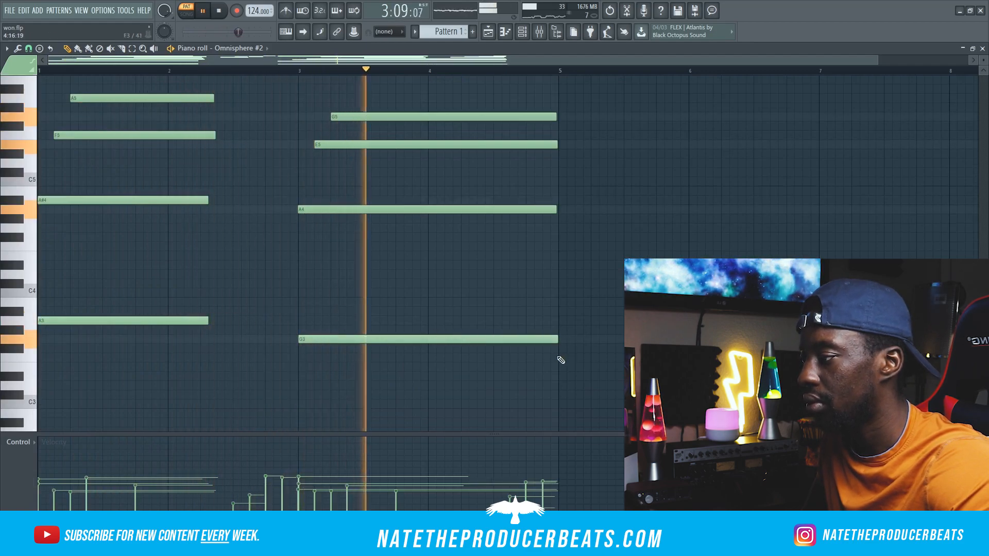
Step: Load the MB Open Hat (6) and BWB WAVE 4 HAT (3) samples from the Favorite Kits folder as new channels
{"action": "left_click", "coordinate": [522, 32]}
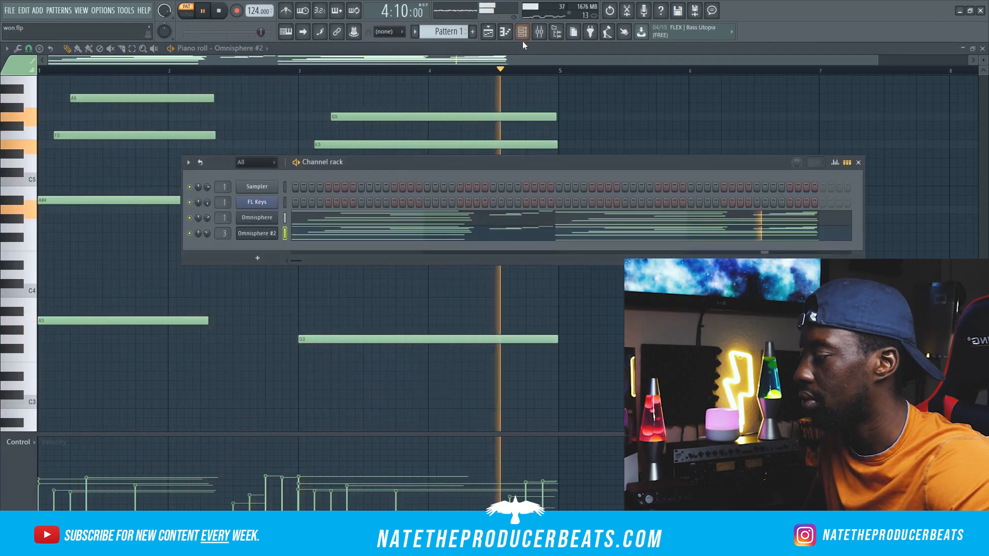
{"action": "left_click", "coordinate": [556, 33]}
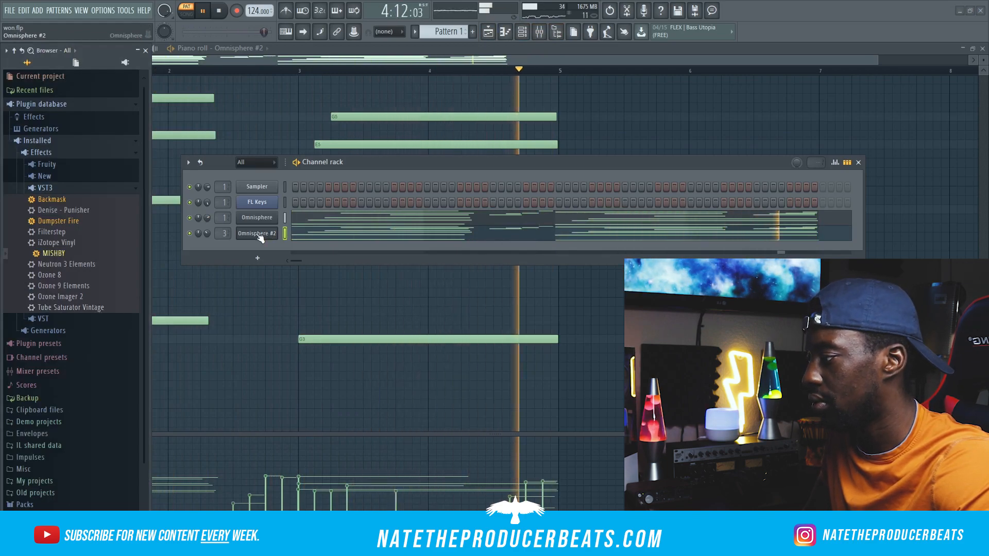
{"action": "left_click", "coordinate": [220, 14]}
{"action": "left_click", "coordinate": [61, 188]}
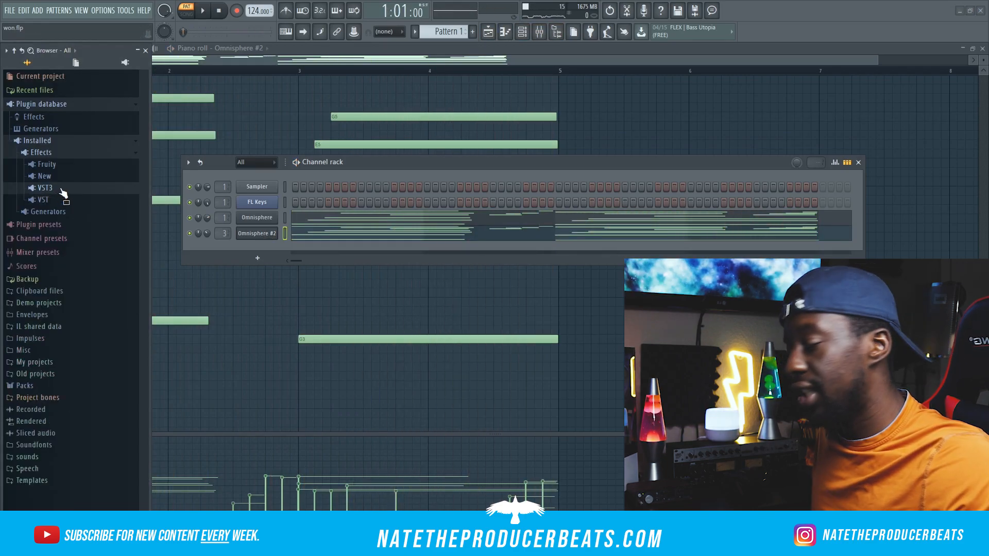
{"action": "left_click", "coordinate": [51, 460]}
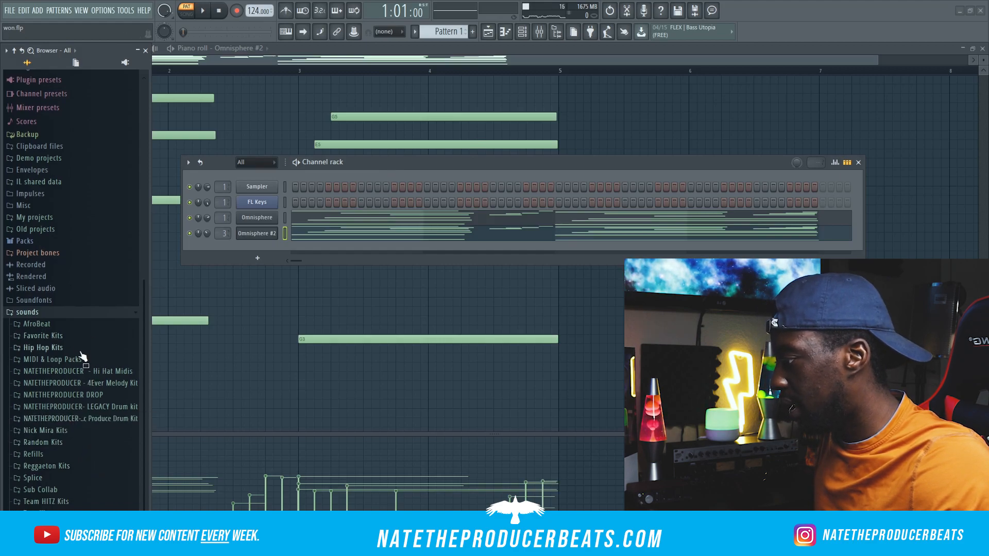
{"action": "left_click", "coordinate": [92, 336]}
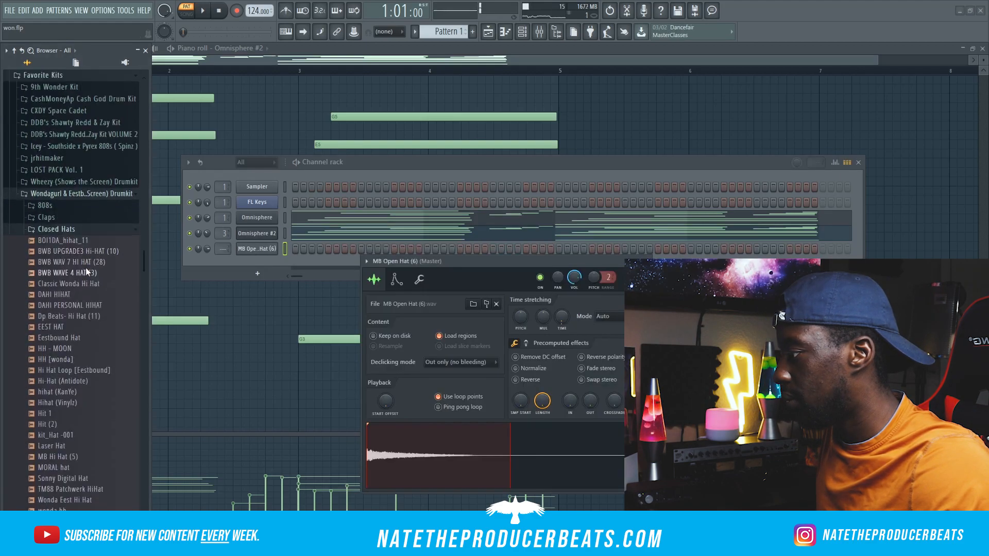
{"action": "right_click", "coordinate": [92, 278]}
{"action": "left_click", "coordinate": [273, 282]}
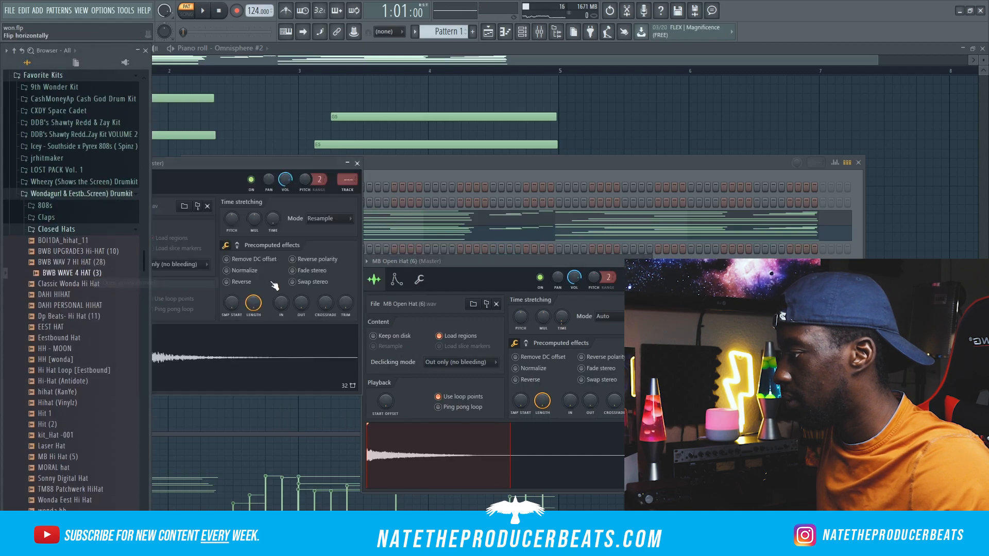
Step: Open the piano roll for the BWB WAVE 4 HAT (3) channel and place the first hat hits on C5 in bar 1
{"action": "left_click", "coordinate": [403, 170]}
{"action": "key", "text": "space"}
{"action": "key", "text": "space"}
{"action": "right_click", "coordinate": [276, 262]}
{"action": "left_click", "coordinate": [295, 265]}
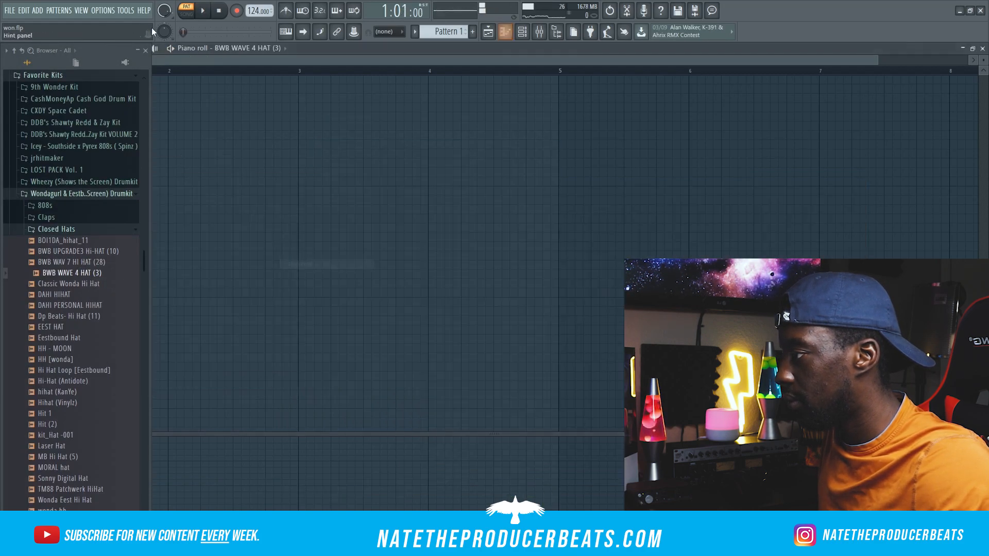
{"action": "key", "text": "space"}
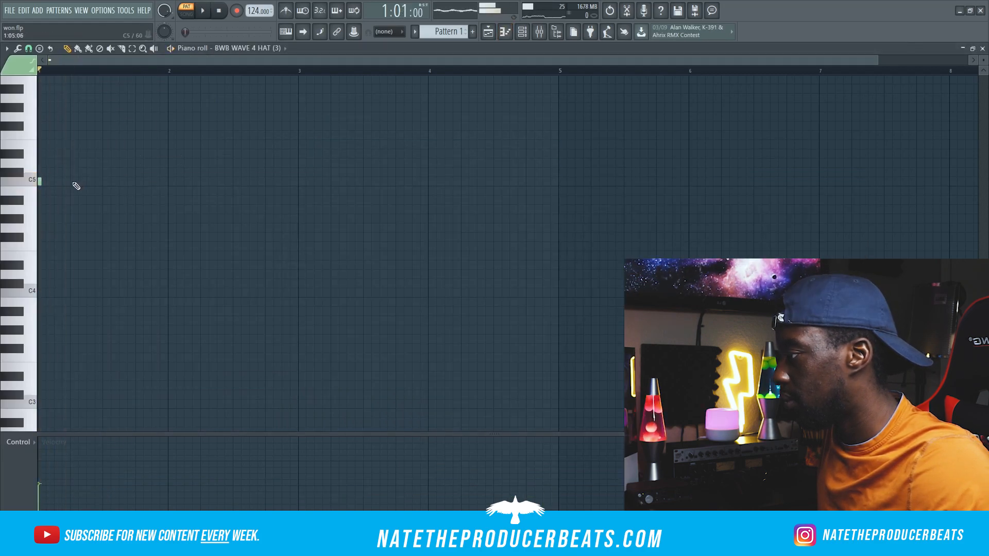
{"action": "left_click", "coordinate": [72, 182]}
{"action": "left_click", "coordinate": [89, 182]}
{"action": "left_click", "coordinate": [105, 182]}
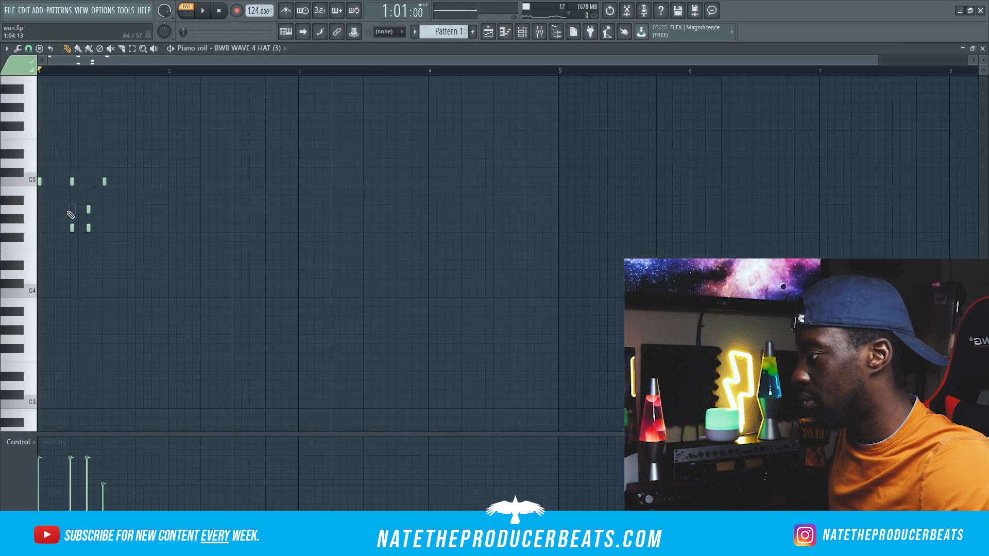
Step: Complete the two-bar hat pattern with hits on C5 and G4, moving its last two hits to A#4 and A4
{"action": "right_click", "coordinate": [186, 181]}
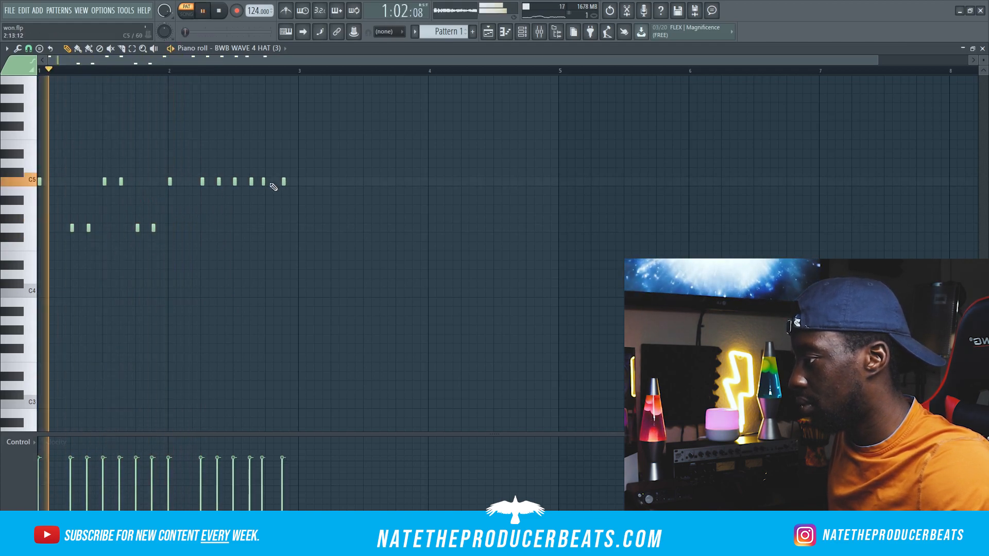
{"action": "left_click_drag", "start_coordinate": [274, 187], "coordinate": [277, 187]}
{"action": "key", "text": "space"}
{"action": "right_click", "coordinate": [283, 182]}
{"action": "right_click", "coordinate": [268, 182]}
Step: Duplicate the two-bar hat pattern, shift the copy to start at bar 3, and audition the result
{"action": "key", "text": "space"}
{"action": "key", "text": "space"}
{"action": "key", "text": "ctrl+b"}
{"action": "key", "text": "space"}
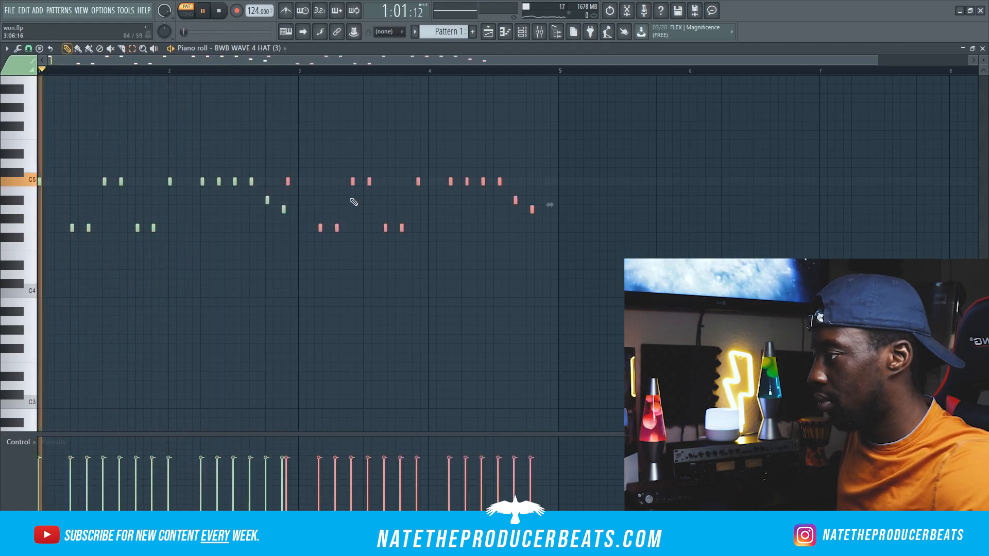
{"action": "left_click_drag", "start_coordinate": [287, 189], "coordinate": [299, 190]}
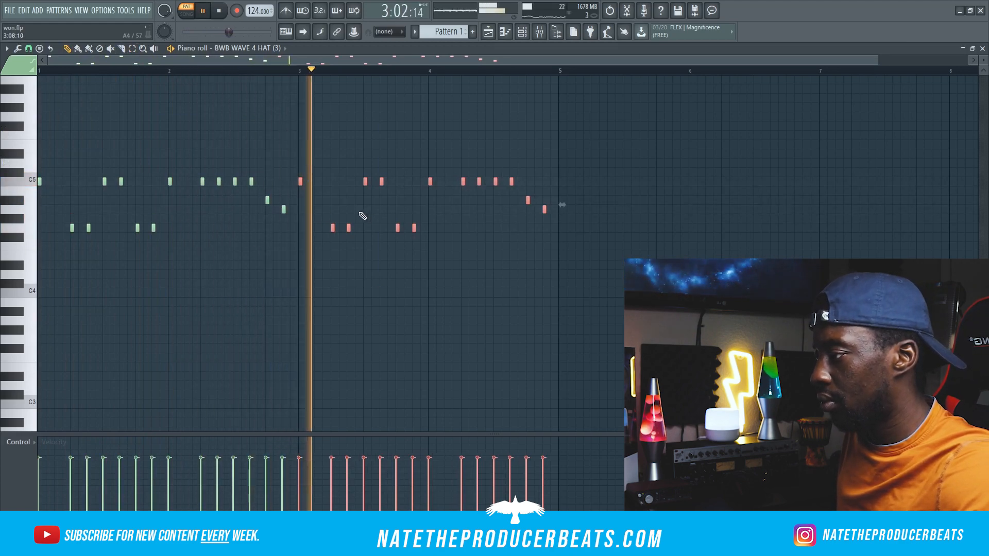
{"action": "key", "text": "space"}
{"action": "key", "text": "space"}
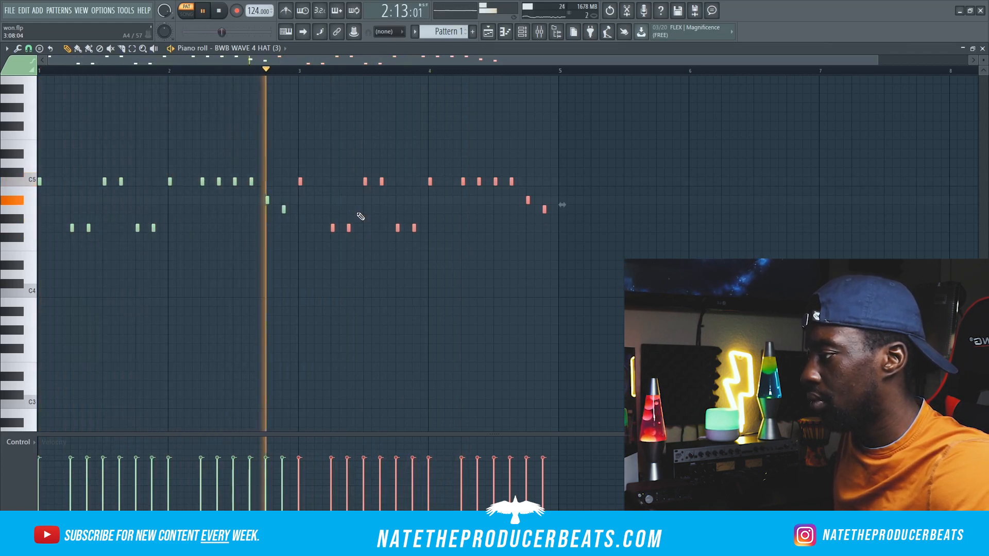
{"action": "key", "text": "space"}
Step: Open the first Omnisphere and inspect the Backmask effect on mixer Insert 1
{"action": "left_click", "coordinate": [510, 35]}
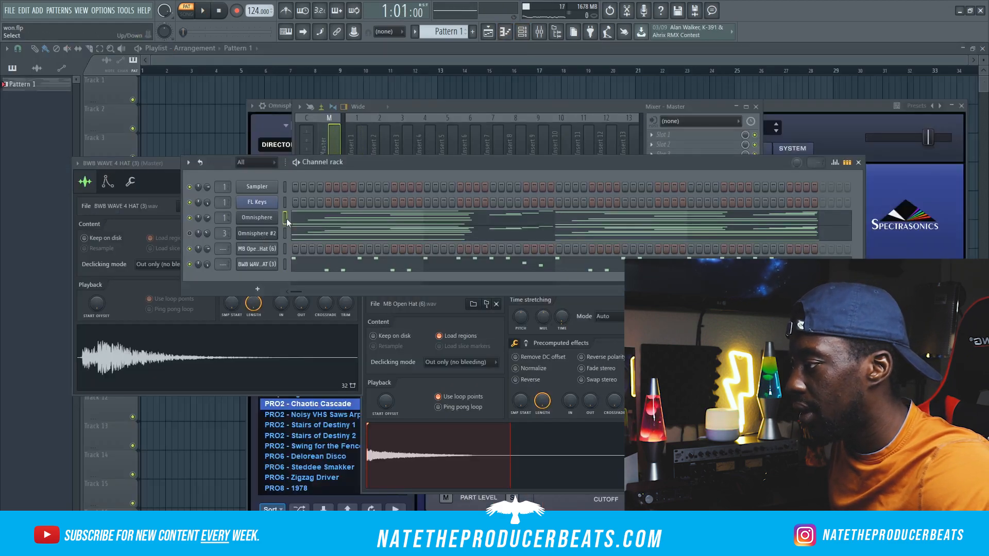
{"action": "left_click", "coordinate": [250, 218]}
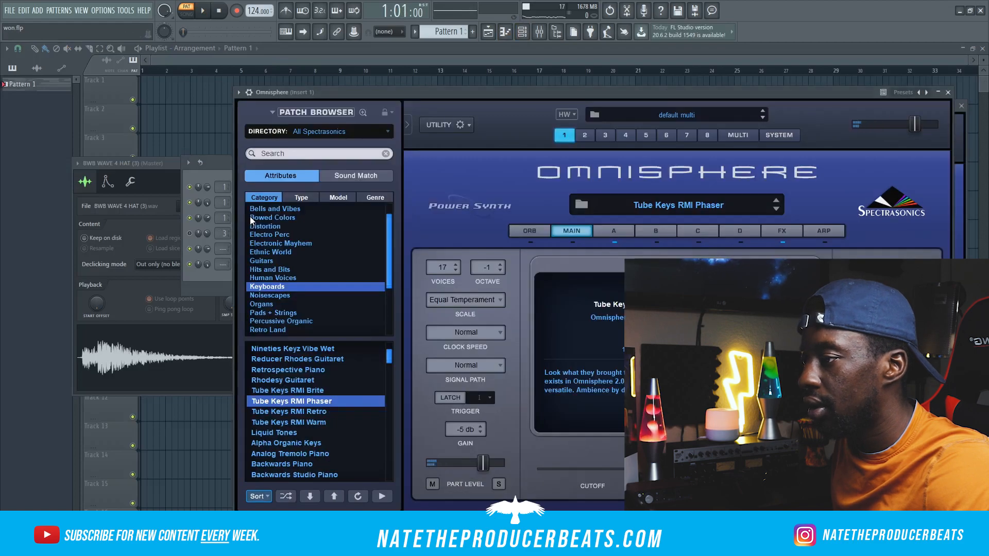
{"action": "left_click_drag", "start_coordinate": [687, 93], "coordinate": [660, 245]}
{"action": "left_click", "coordinate": [490, 108]}
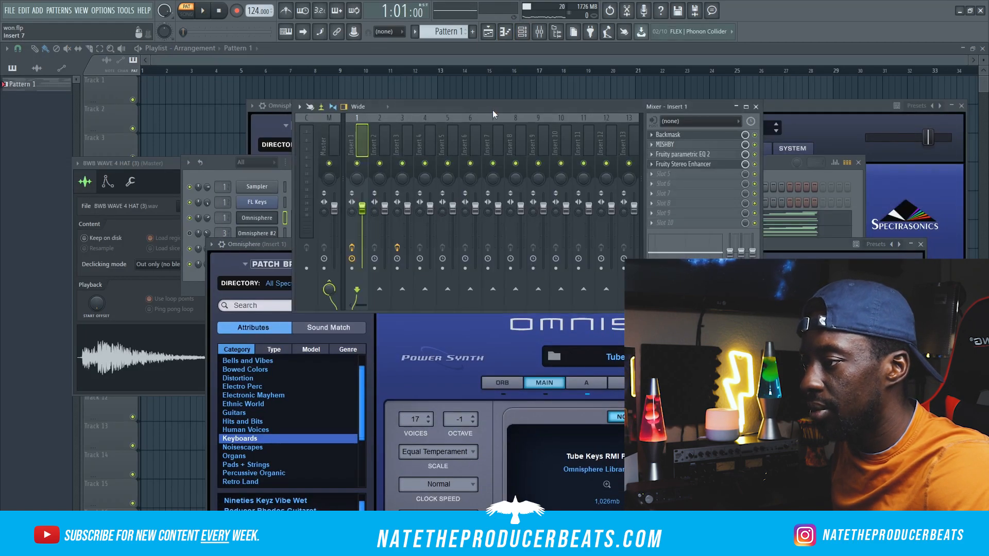
{"action": "left_click", "coordinate": [695, 136]}
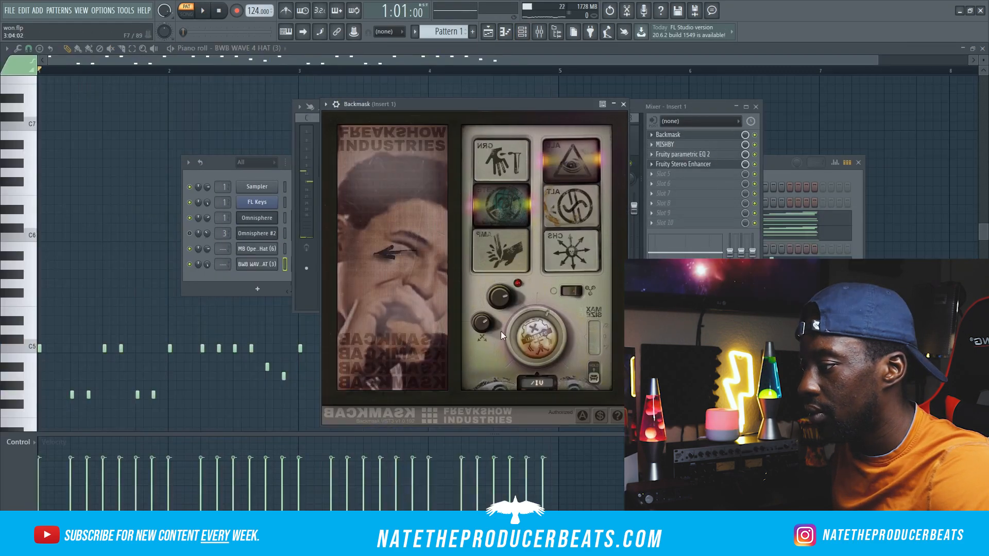
Step: Place MB Open Hat (6) hits on C5 at beat 4 of bars 1 and 3 during playback
{"action": "left_click", "coordinate": [203, 10]}
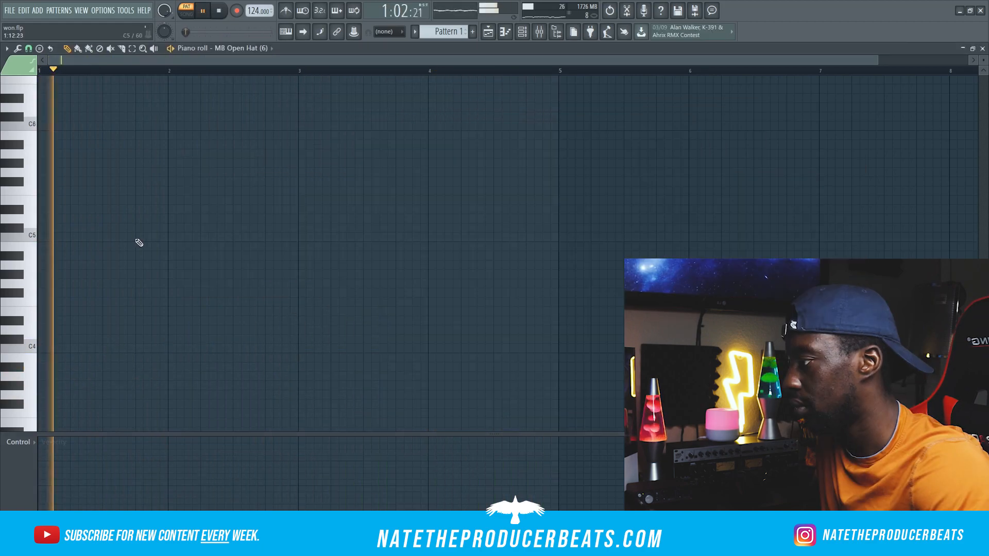
{"action": "left_click", "coordinate": [137, 237]}
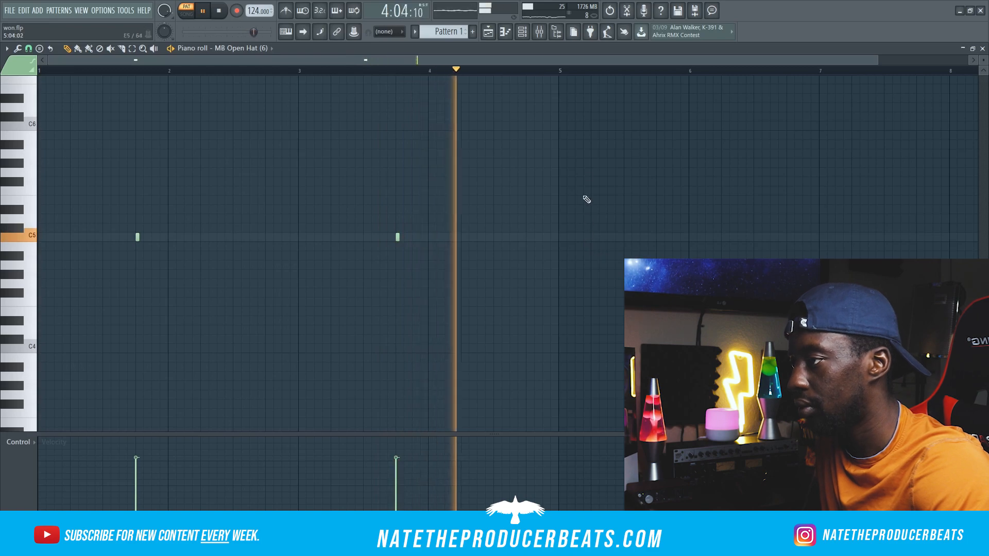
Step: Replace the open hat sample with WONDAGURL_hihat_open_06 from the kit's Open Hats folder and normalize it
{"action": "left_click", "coordinate": [557, 33]}
{"action": "key", "text": "space"}
{"action": "left_click", "coordinate": [76, 230]}
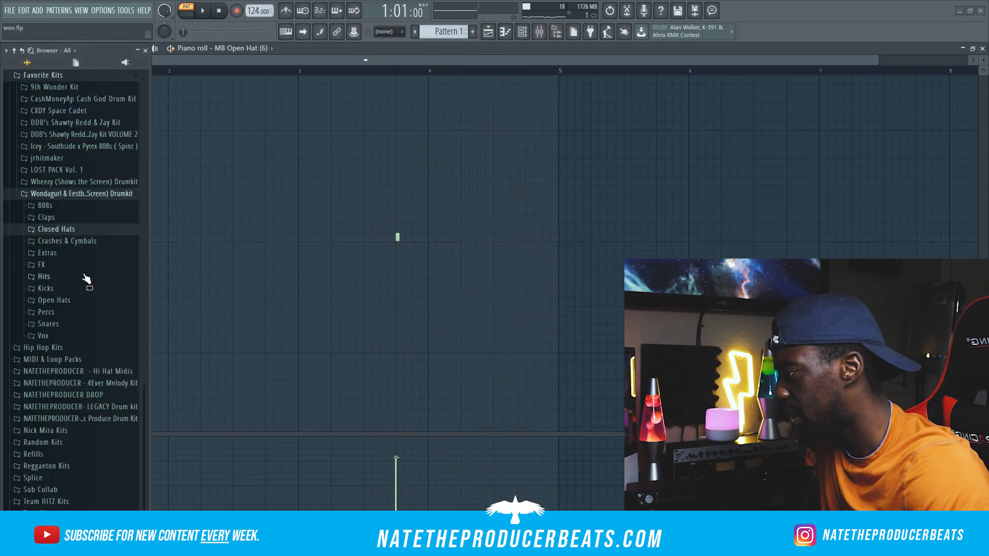
{"action": "left_click", "coordinate": [68, 299]}
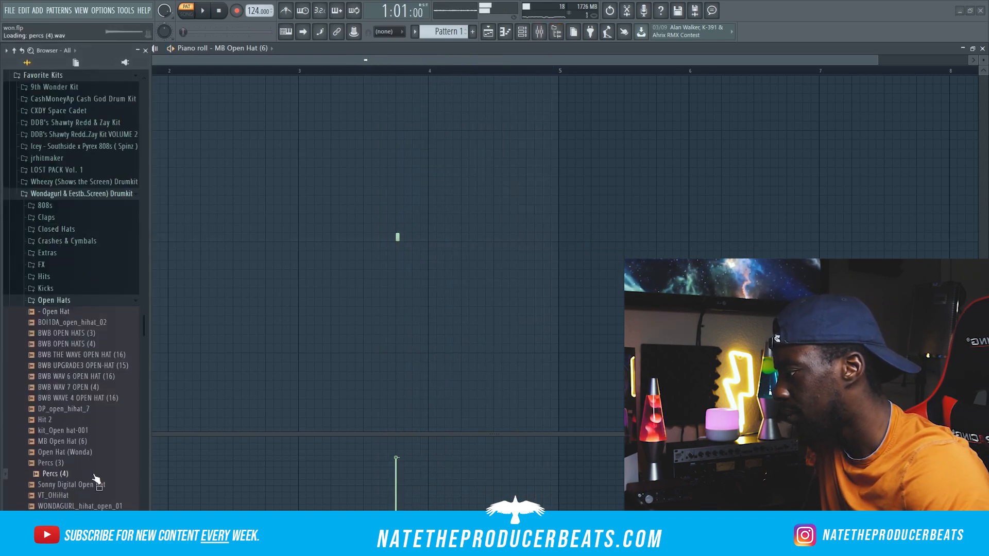
{"action": "scroll", "coordinate": [83, 438], "scroll_direction": "down", "scroll_amount": 3}
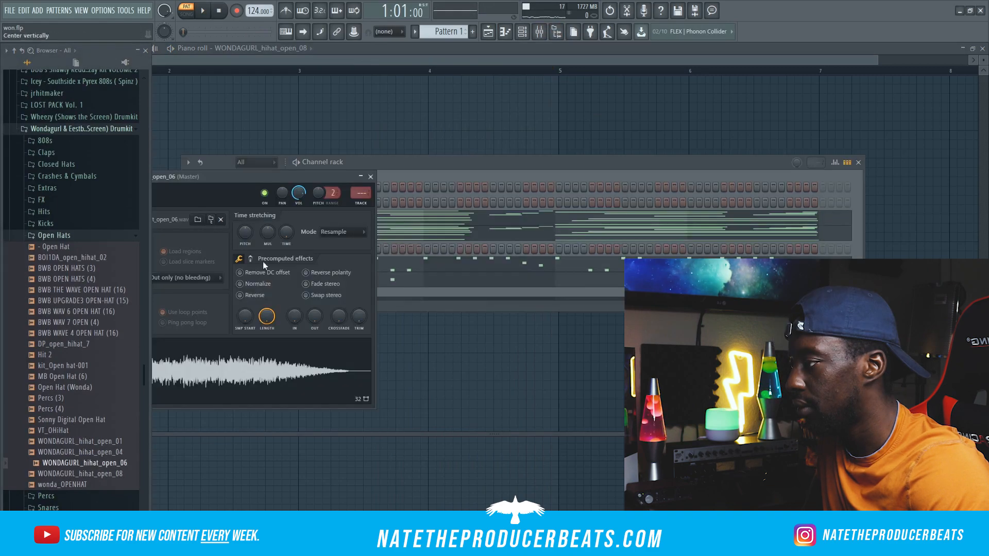
{"action": "left_click_drag", "start_coordinate": [252, 176], "coordinate": [565, 172]}
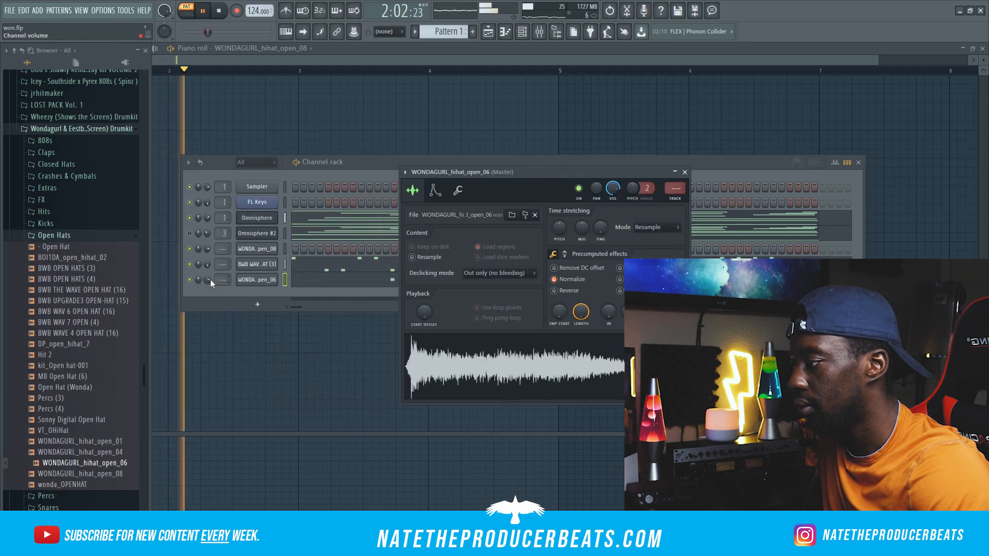
{"action": "key", "text": "Escape"}
{"action": "right_click", "coordinate": [254, 280]}
{"action": "left_click", "coordinate": [301, 280]}
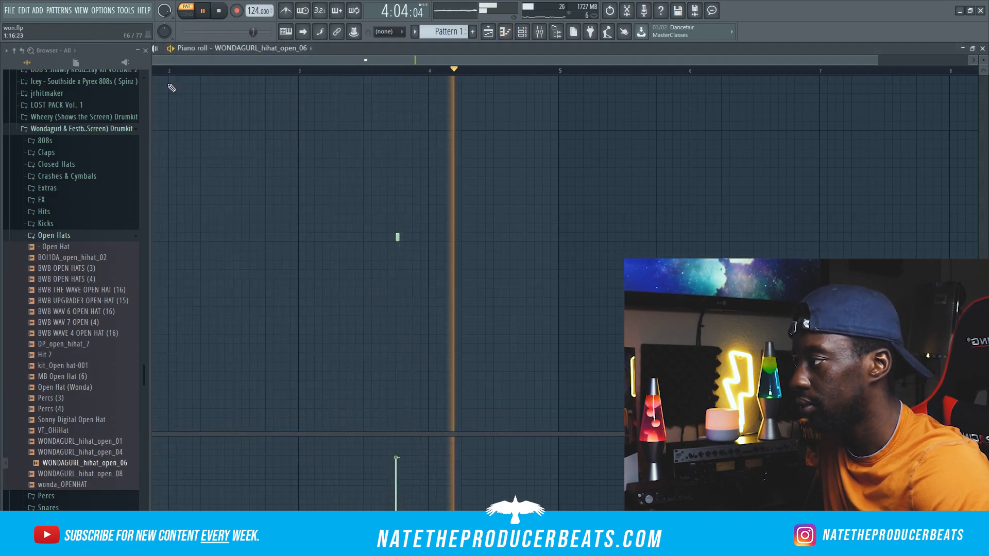
Step: Copy the first Omnisphere's four bars of notes to start at bar 5, extending the pattern to eight bars
{"action": "key", "text": "alt+F8"}
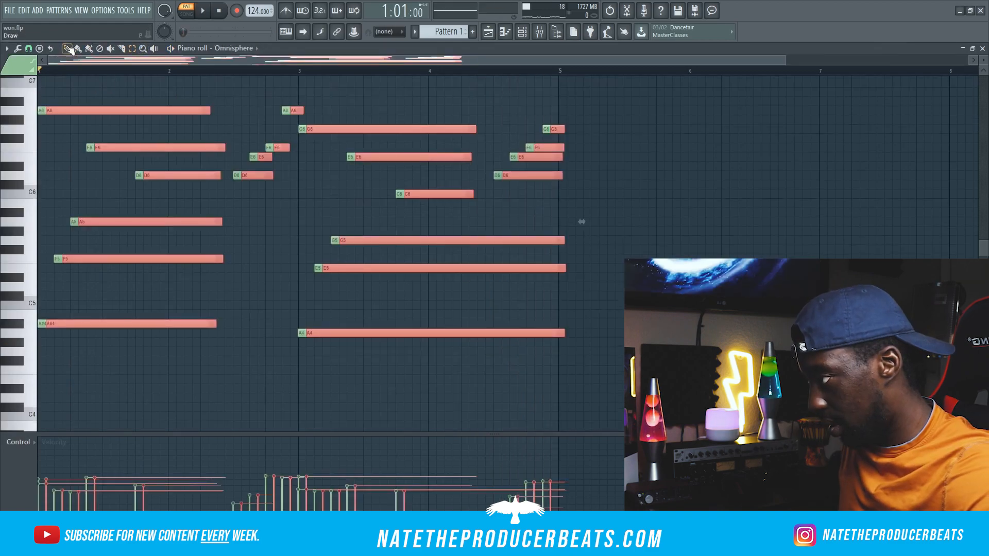
{"action": "left_click_drag", "start_coordinate": [127, 110], "coordinate": [638, 107]}
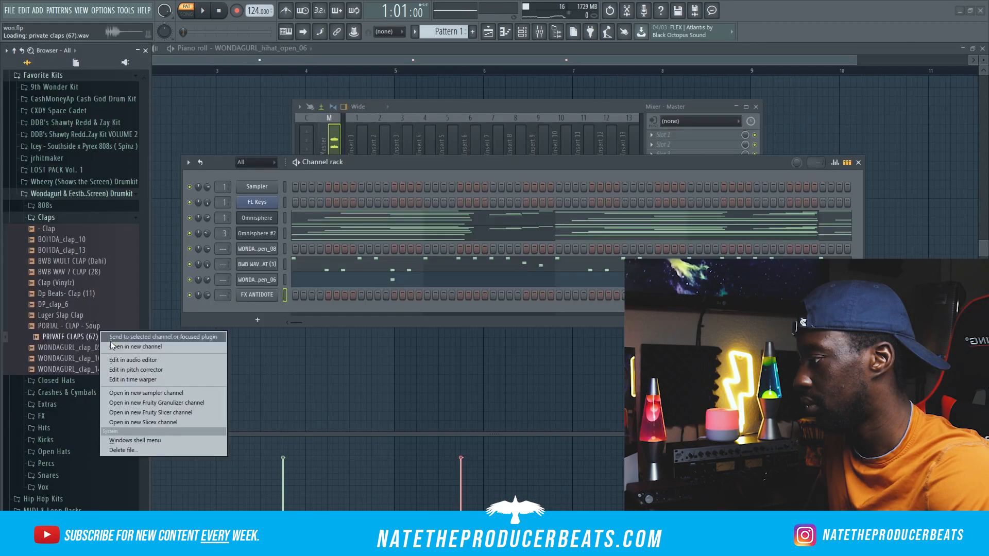
Step: Load PRIVATE CLAPS (67) into a new channel and open its piano roll
{"action": "left_click", "coordinate": [290, 96]}
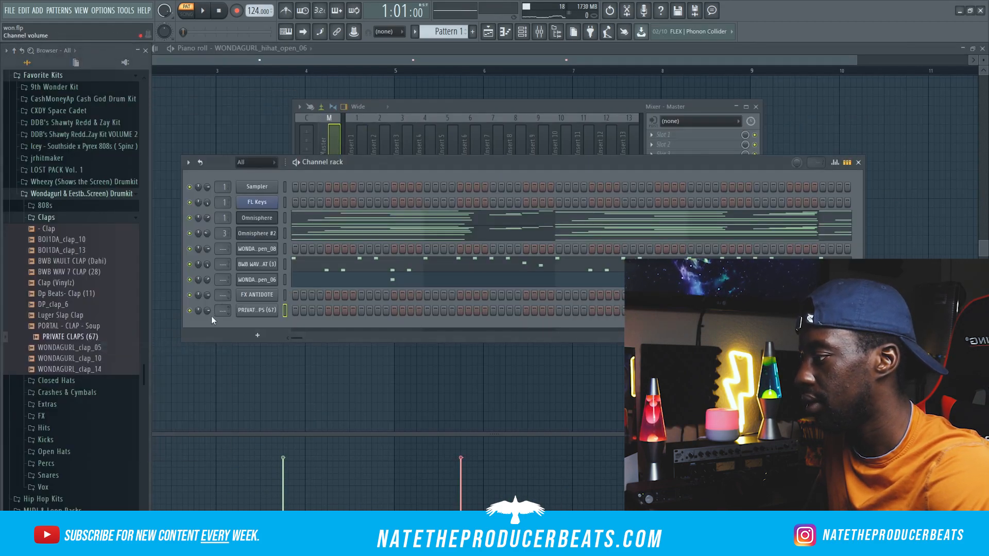
{"action": "right_click", "coordinate": [285, 313]}
{"action": "left_click", "coordinate": [292, 310]}
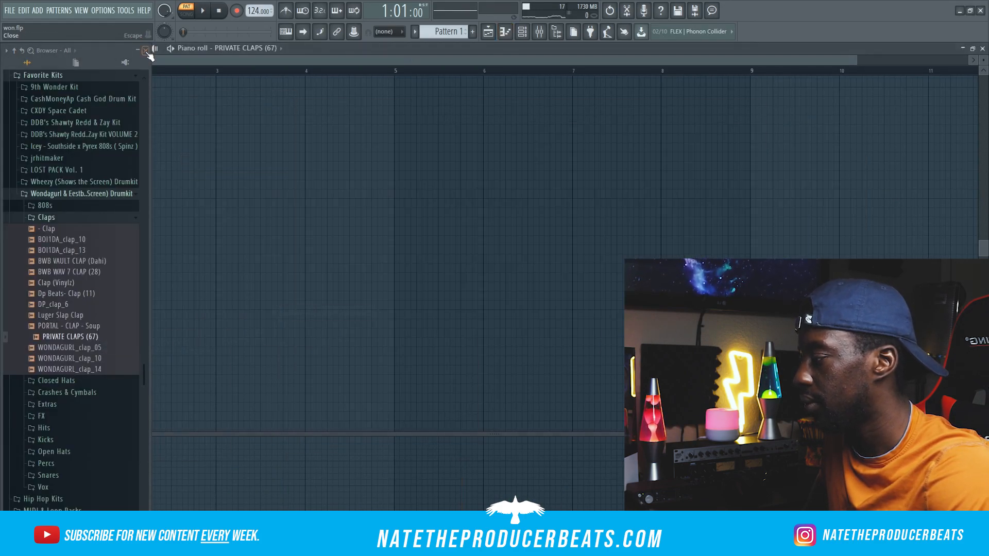
Step: Place claps on C5 at beat 3 of every bar from 1 to 8 during playback
{"action": "key", "text": "space"}
{"action": "key", "text": "space"}
{"action": "key", "text": "space"}
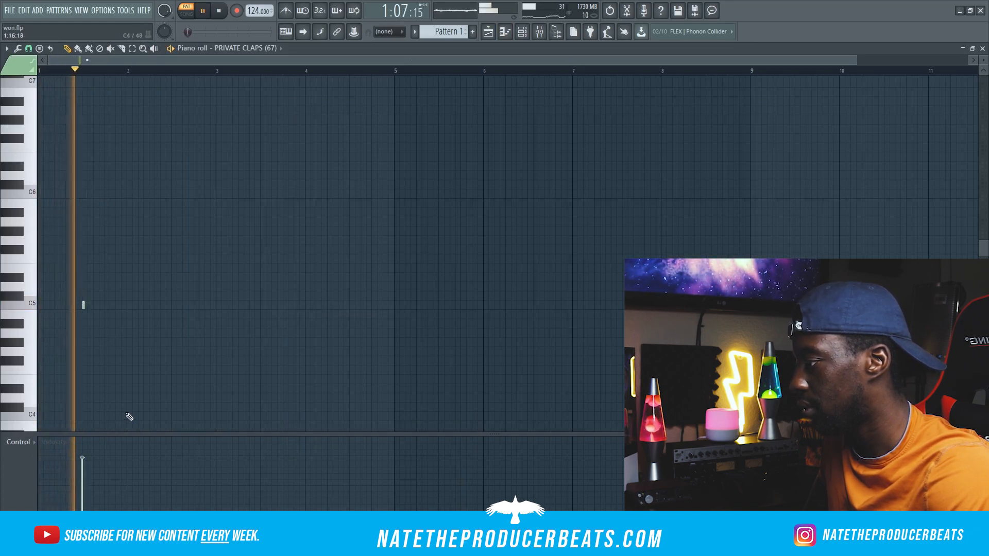
{"action": "left_click", "coordinate": [171, 304]}
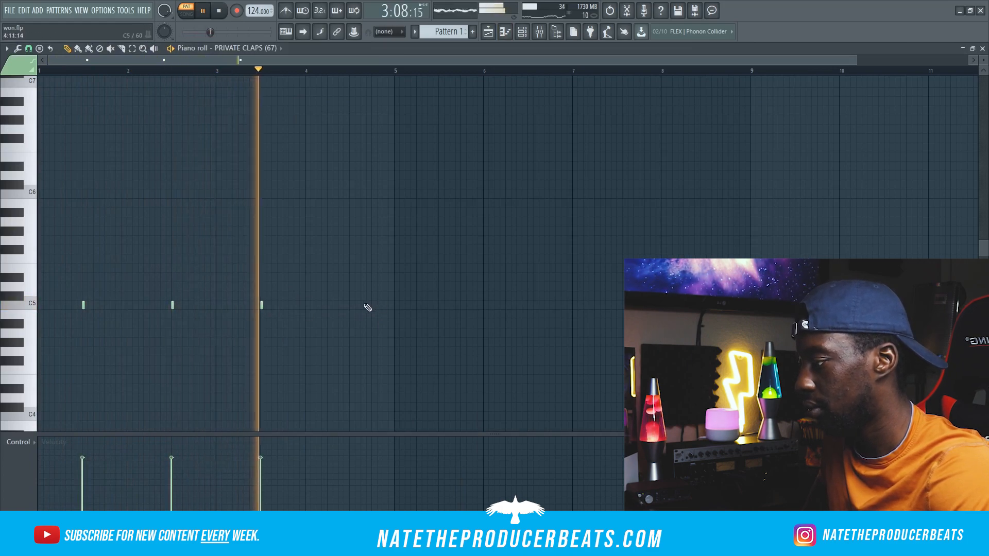
{"action": "left_click", "coordinate": [350, 305]}
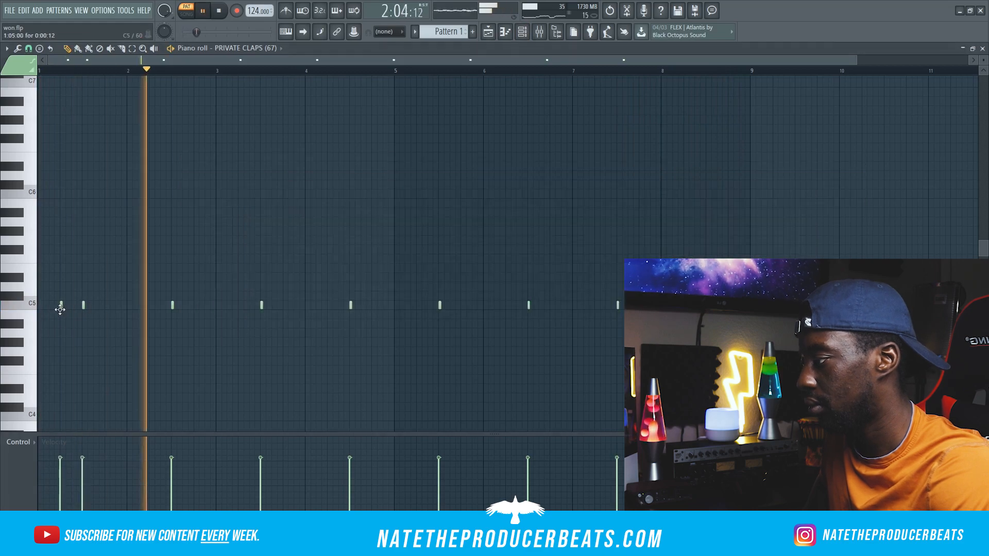
Step: Delete the extra clap on beat 2 of bar 1 and move the claps in bars 2 and 6 to beat 4
{"action": "right_click", "coordinate": [60, 308]}
{"action": "left_click_drag", "start_coordinate": [172, 306], "coordinate": [199, 312]}
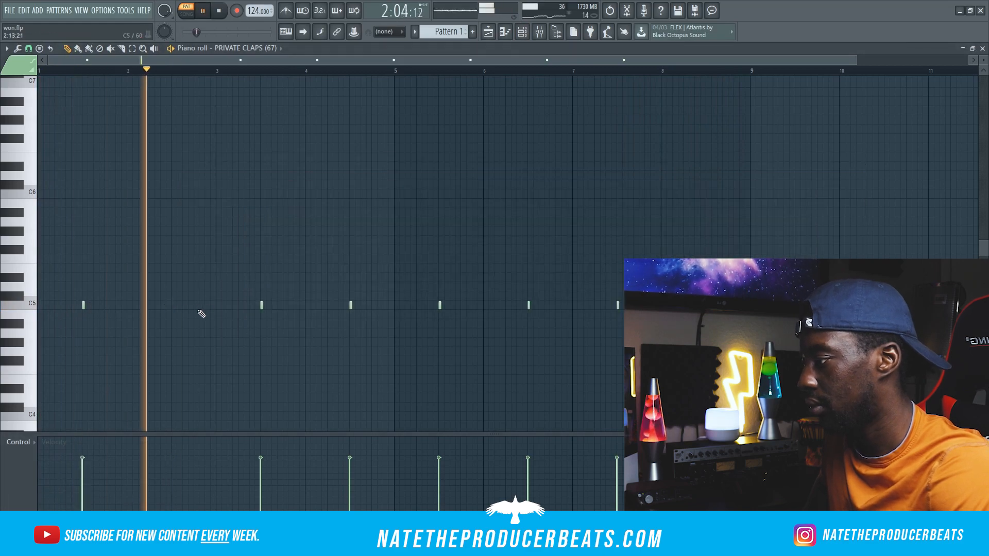
{"action": "left_click_drag", "start_coordinate": [531, 308], "coordinate": [554, 309]}
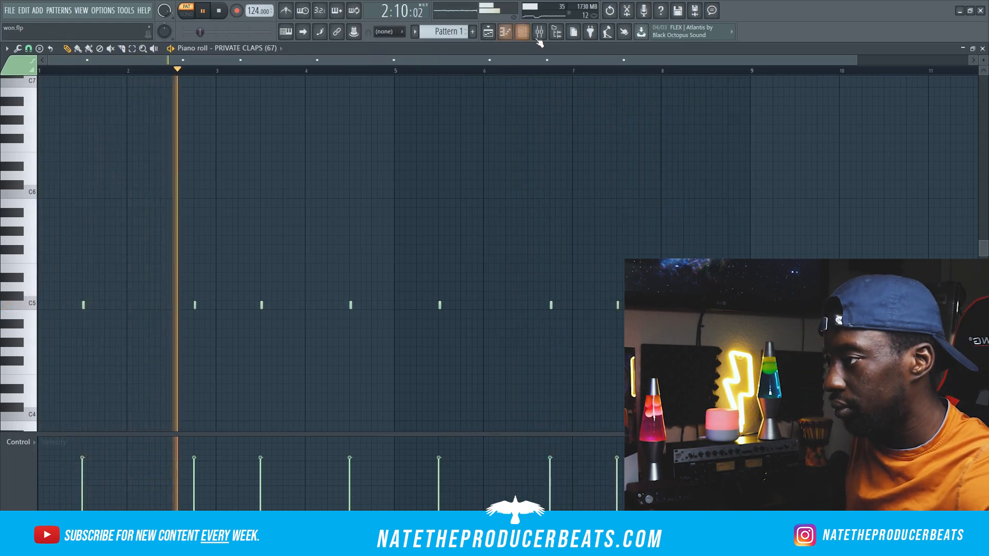
Step: Load BWB WAVE 5 SNARE (24) from the kit's Snares folder into a new channel
{"action": "left_click", "coordinate": [556, 32]}
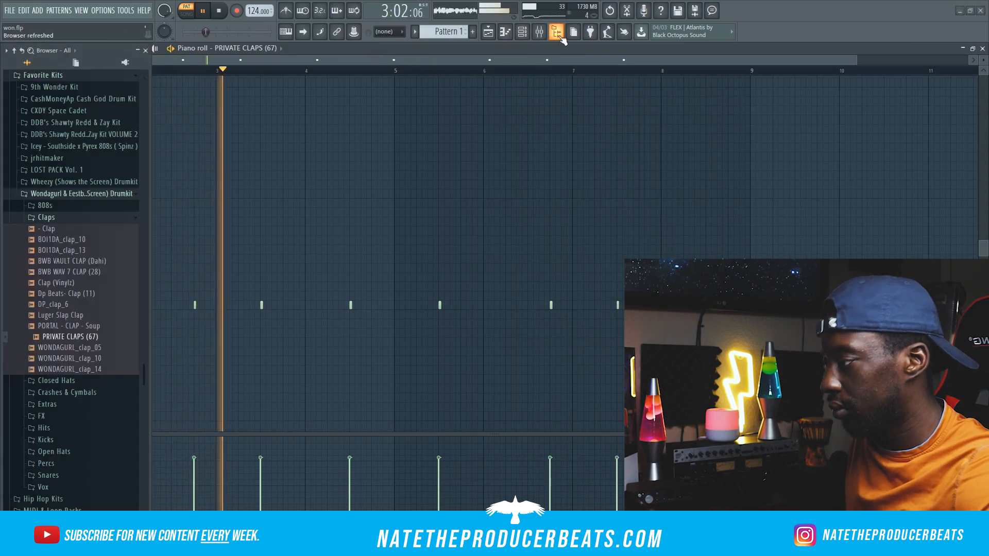
{"action": "left_click", "coordinate": [64, 216]}
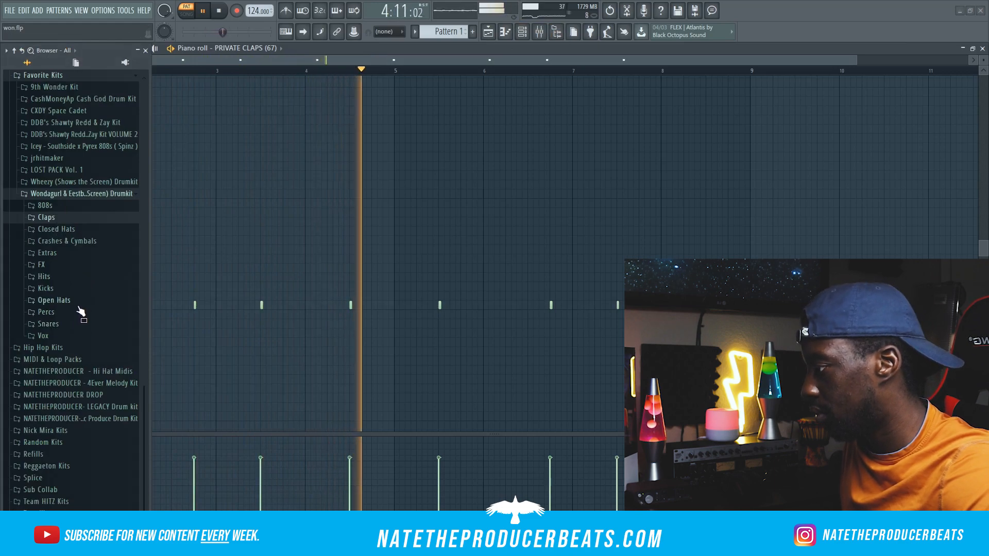
{"action": "left_click", "coordinate": [78, 324]}
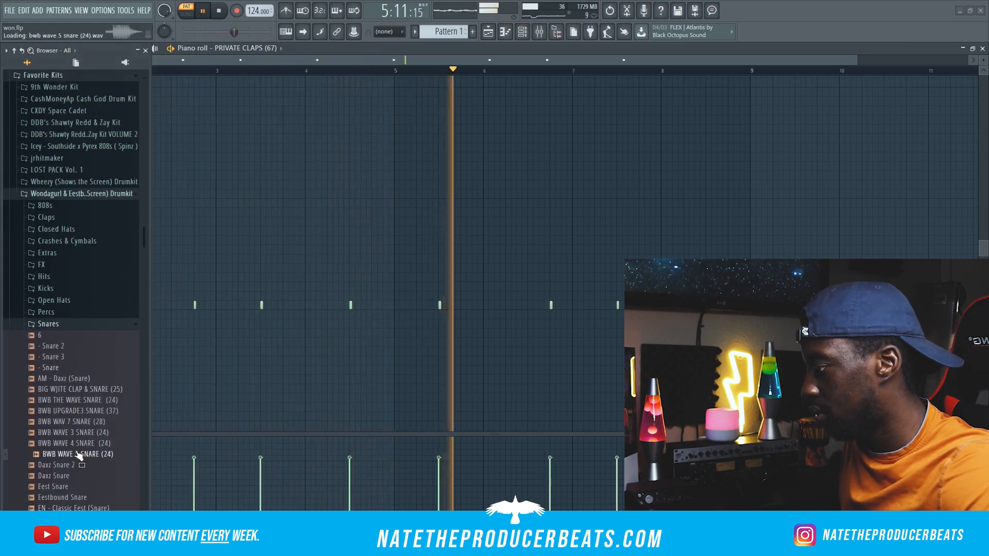
{"action": "scroll", "coordinate": [103, 453], "scroll_direction": "down", "scroll_amount": 4}
{"action": "left_click", "coordinate": [107, 326]}
{"action": "right_click", "coordinate": [107, 325]}
{"action": "left_click", "coordinate": [136, 335]}
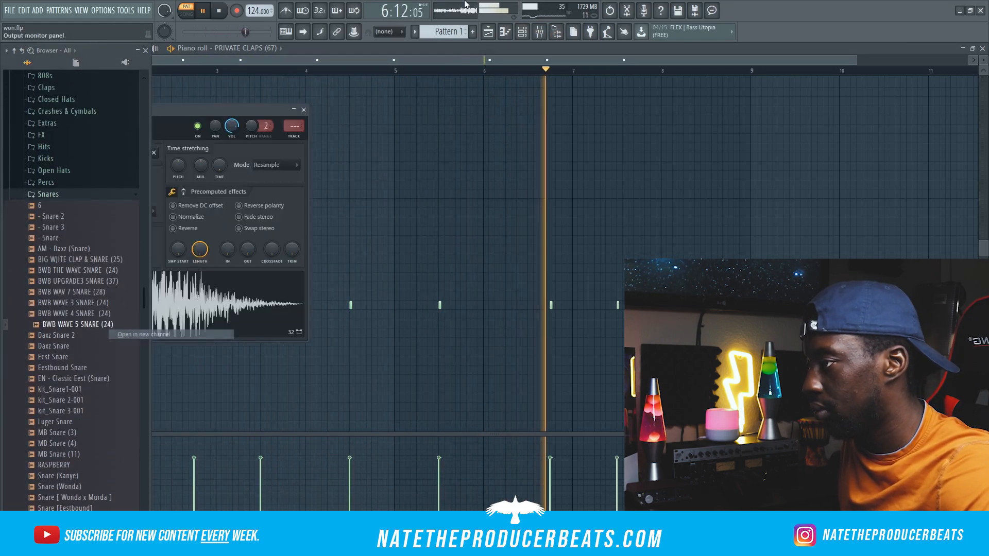
Step: Copy the PRIVATE CLAPS (67) notes into the BWB WAVE 5 SNARE (24) channel and open the snare's piano roll
{"action": "left_click", "coordinate": [522, 32]}
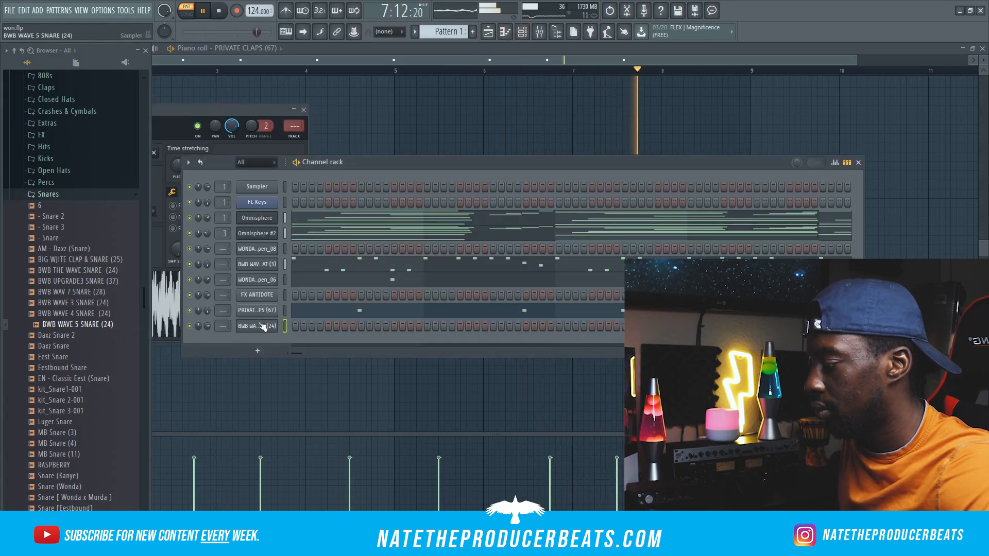
{"action": "right_click", "coordinate": [270, 308]}
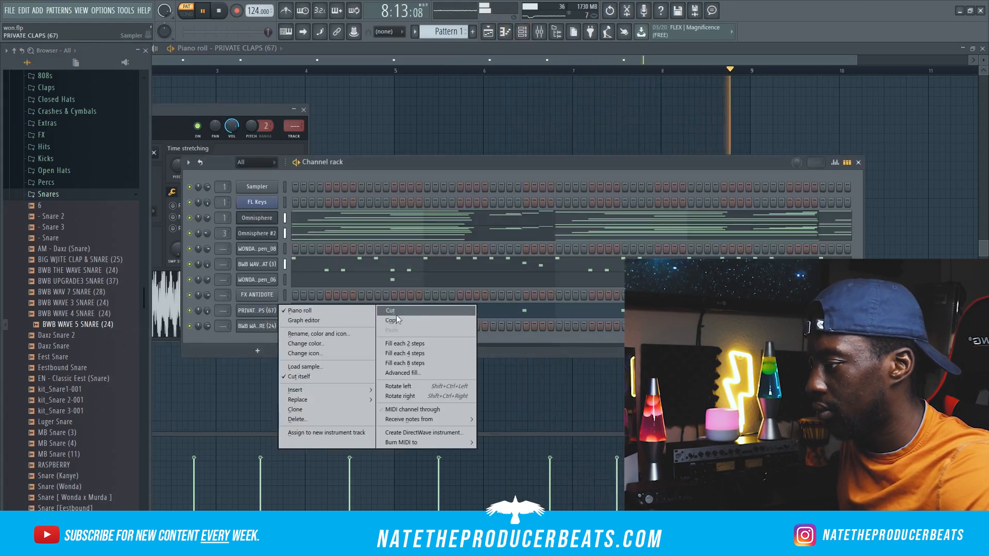
{"action": "left_click", "coordinate": [398, 320]}
{"action": "right_click", "coordinate": [270, 323]}
{"action": "left_click", "coordinate": [381, 345]}
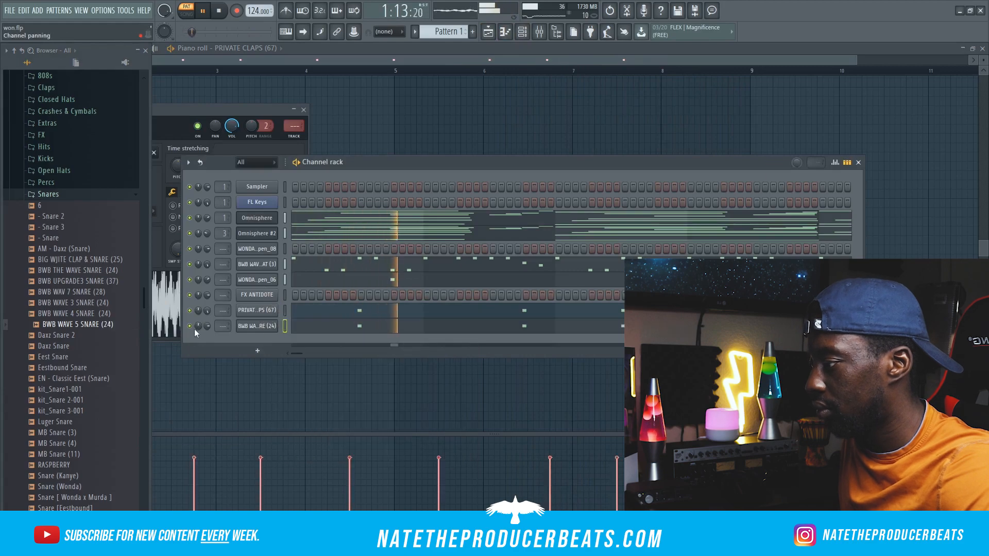
{"action": "right_click", "coordinate": [267, 329]}
{"action": "left_click", "coordinate": [291, 329]}
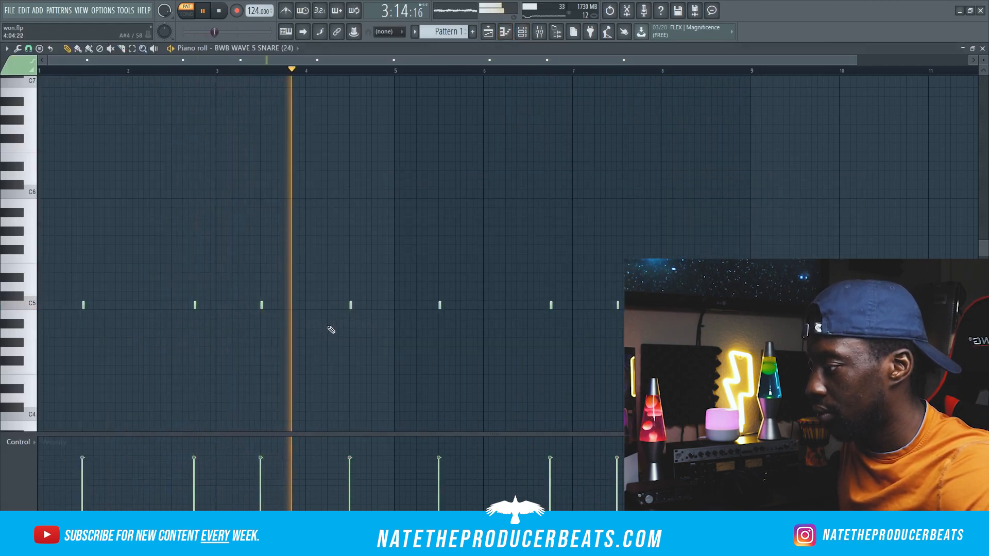
Step: Try an extra snare hit on A4 at beat 4 of bar 4
{"action": "left_click", "coordinate": [373, 342]}
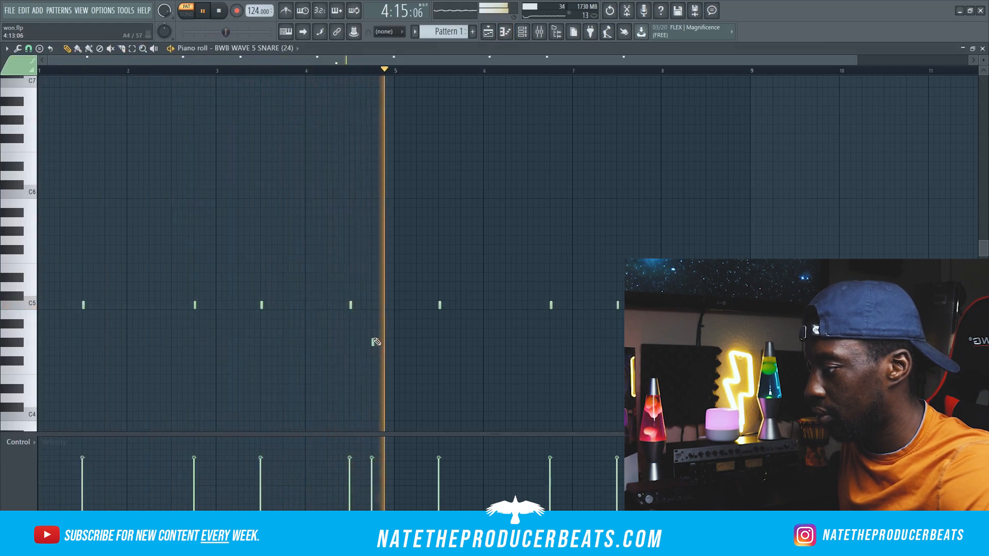
{"action": "left_click", "coordinate": [523, 32]}
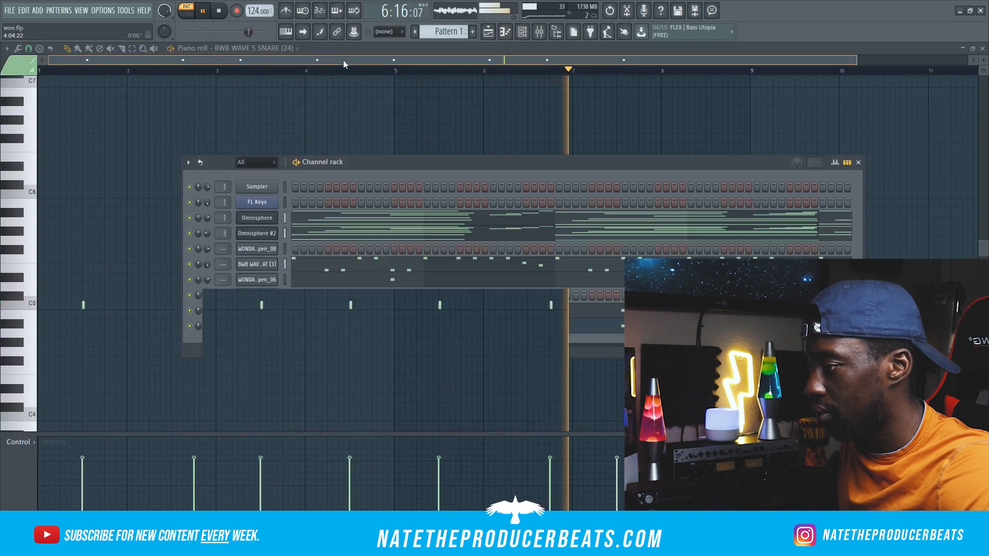
{"action": "key", "text": "F6"}
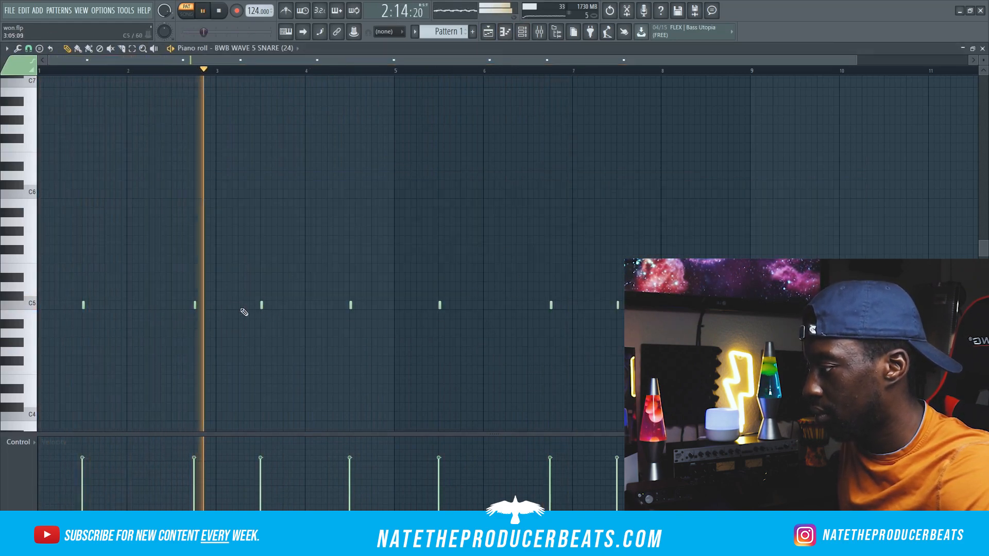
Step: Delete the bar 1 snare hit and replace the bar 2 hit with one on C5 at step 11
{"action": "left_click", "coordinate": [181, 306]}
{"action": "right_click", "coordinate": [195, 306]}
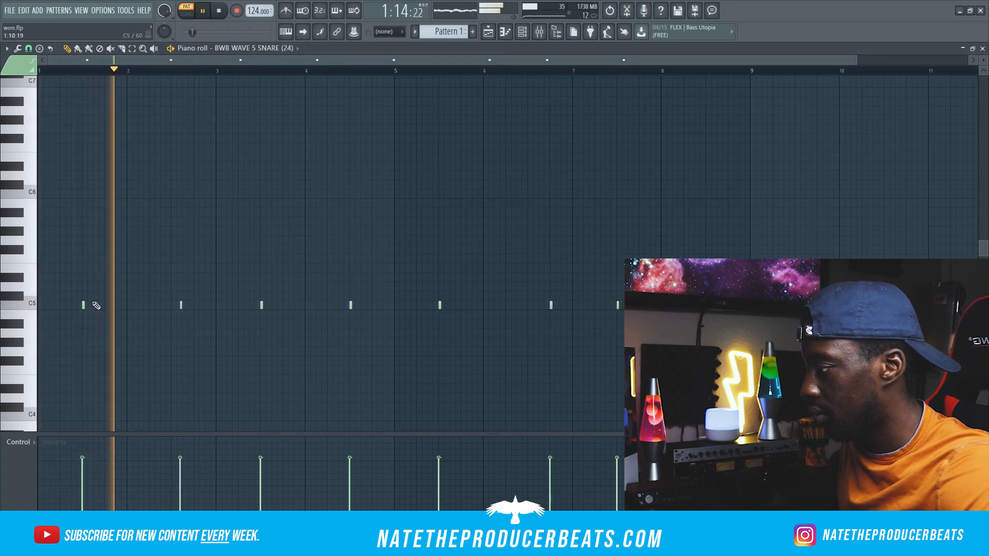
{"action": "right_click", "coordinate": [84, 306]}
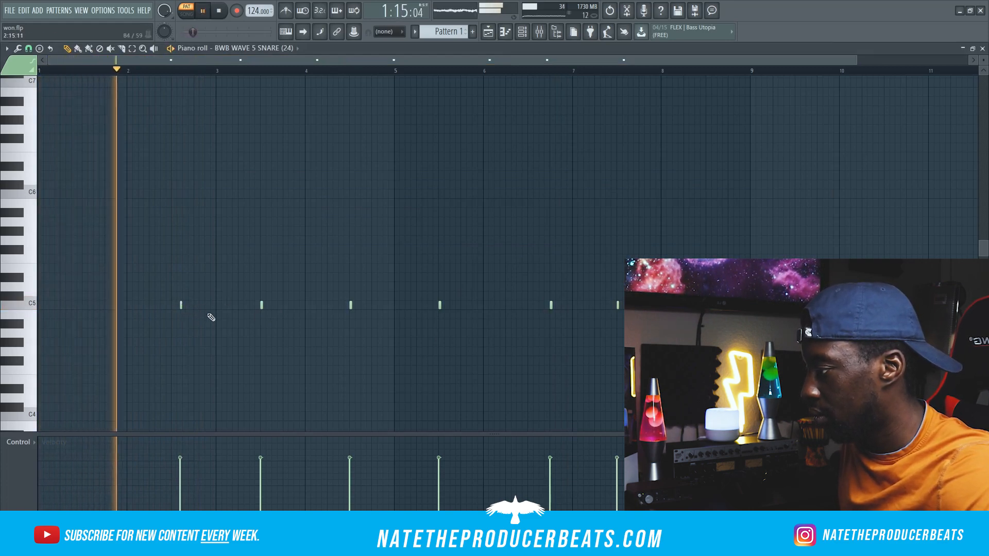
{"action": "right_click", "coordinate": [181, 306]}
{"action": "key", "text": "space"}
{"action": "left_click", "coordinate": [183, 306]}
{"action": "key", "text": "space"}
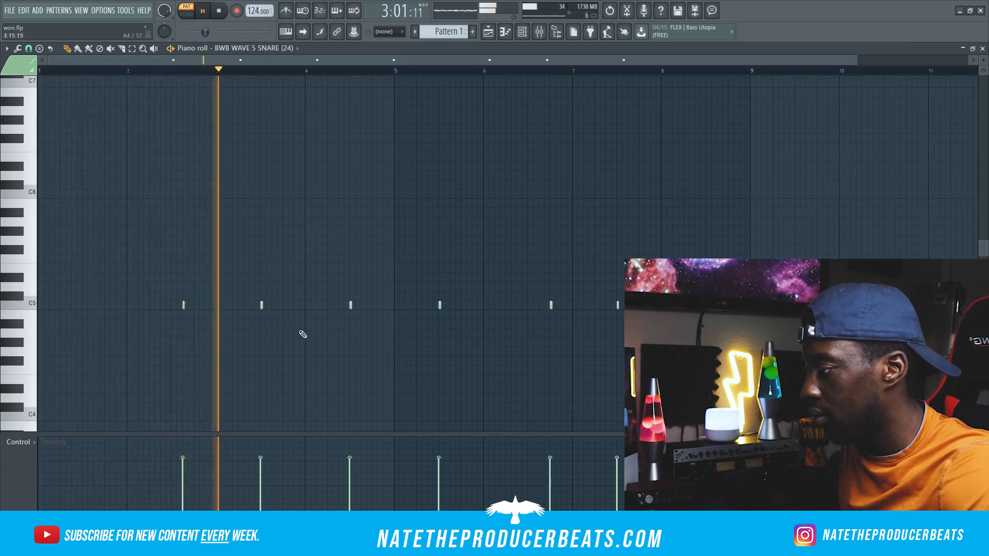
Step: Delete the snare hits in bars 3, 4, 5, 7 and 8, and move the bar 6 hit to step 11
{"action": "right_click", "coordinate": [261, 305]}
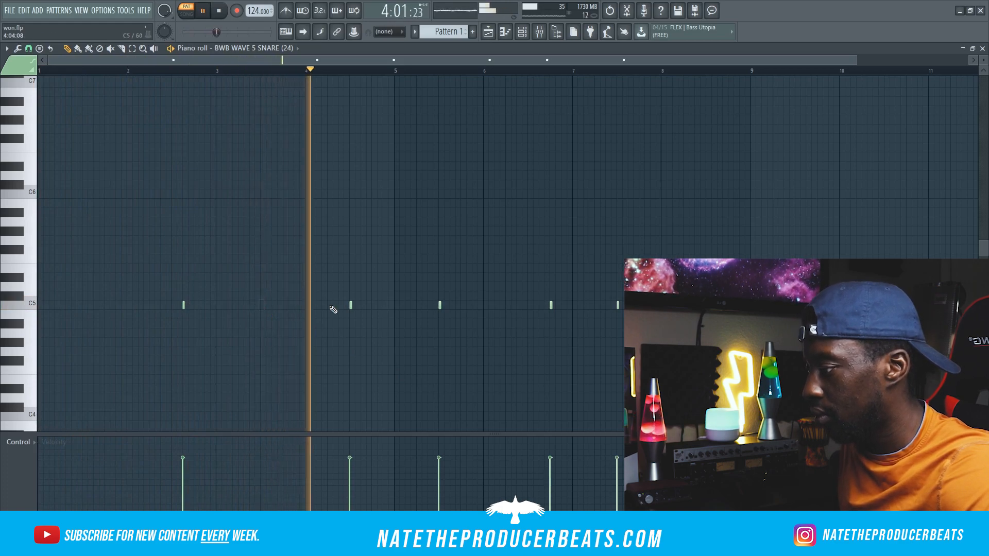
{"action": "right_click", "coordinate": [350, 307]}
{"action": "right_click", "coordinate": [439, 306]}
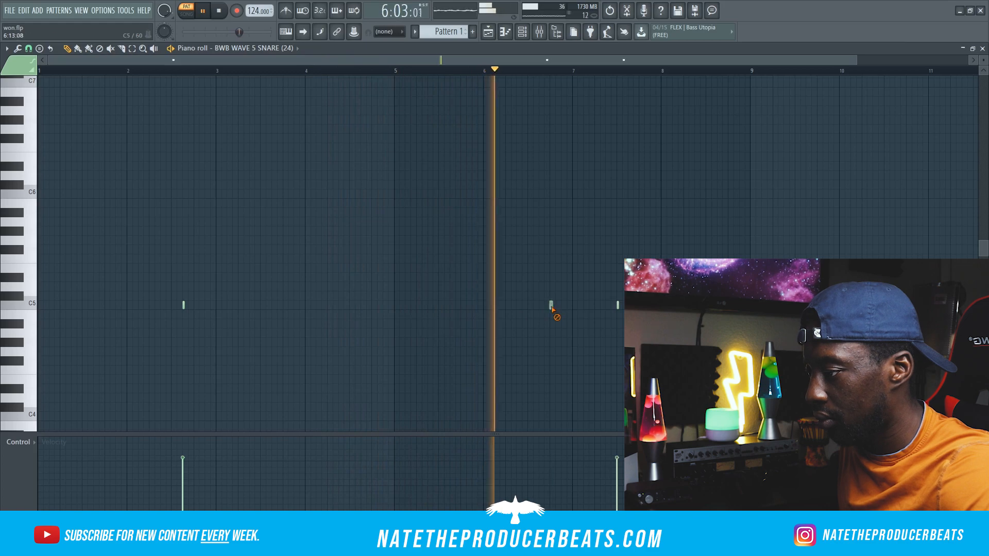
{"action": "left_click_drag", "start_coordinate": [551, 305], "coordinate": [539, 306]}
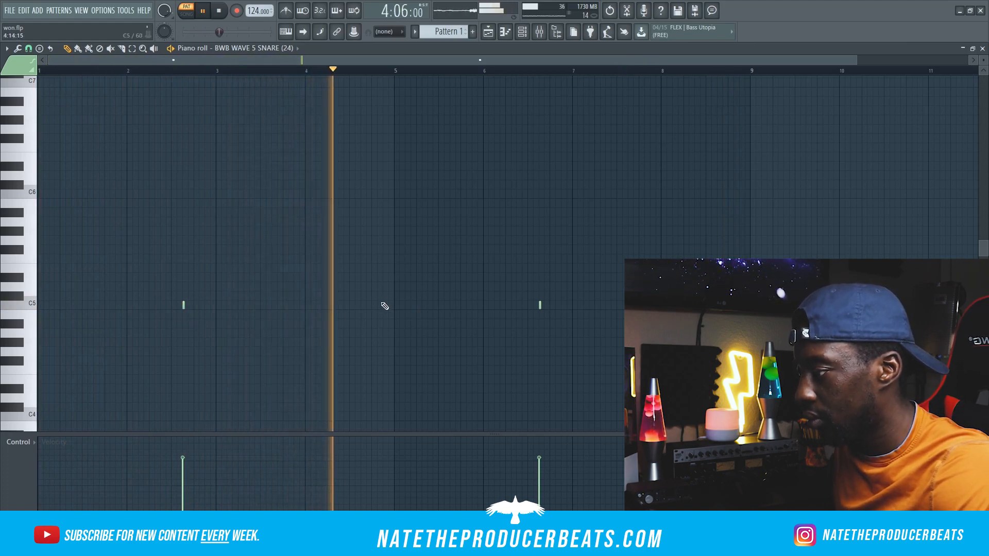
Step: Add three snare hits on C5 in bar 4 at steps 11, 13 and 15, auditioning from that bar
{"action": "left_click", "coordinate": [362, 305]}
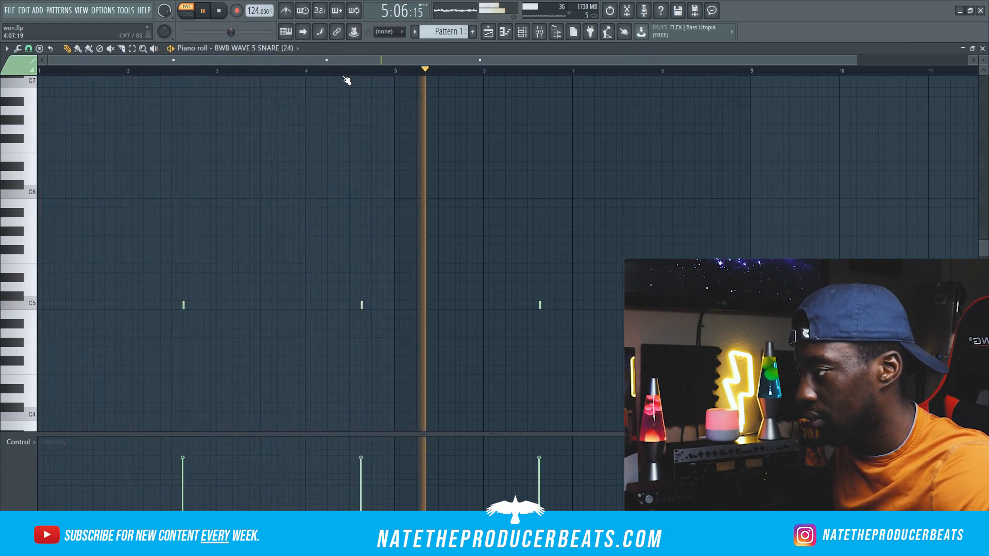
{"action": "left_click", "coordinate": [343, 72]}
{"action": "left_click", "coordinate": [373, 305]}
{"action": "left_click", "coordinate": [384, 305]}
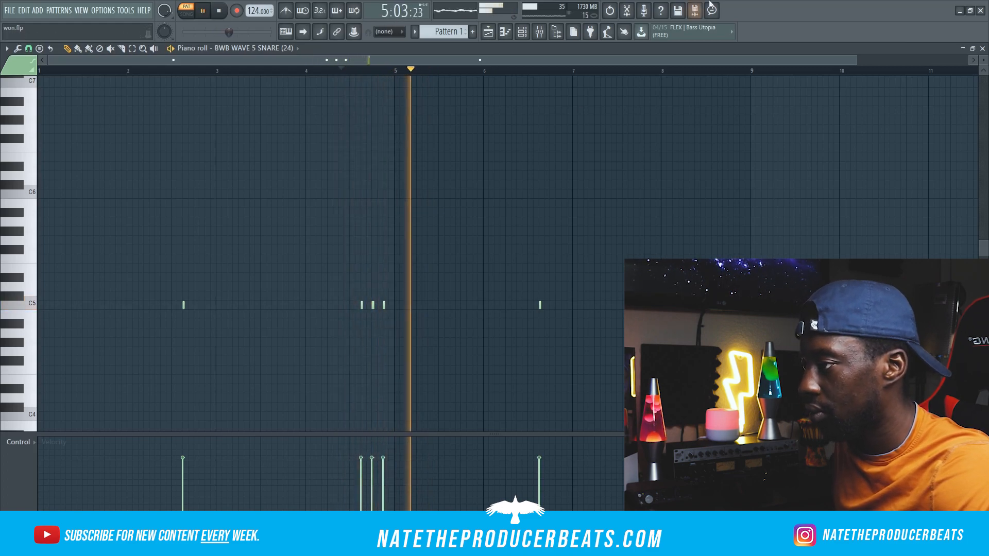
Step: Replace the snare channel's sample with BWB WAV 7 SNARE (28)
{"action": "key", "text": "alt+F8"}
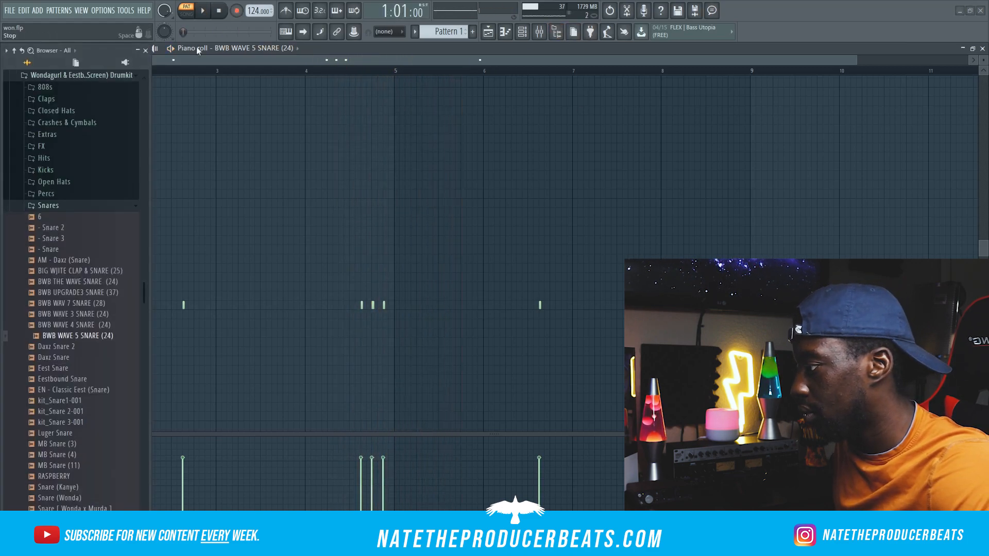
{"action": "right_click", "coordinate": [110, 304]}
{"action": "left_click", "coordinate": [114, 307]}
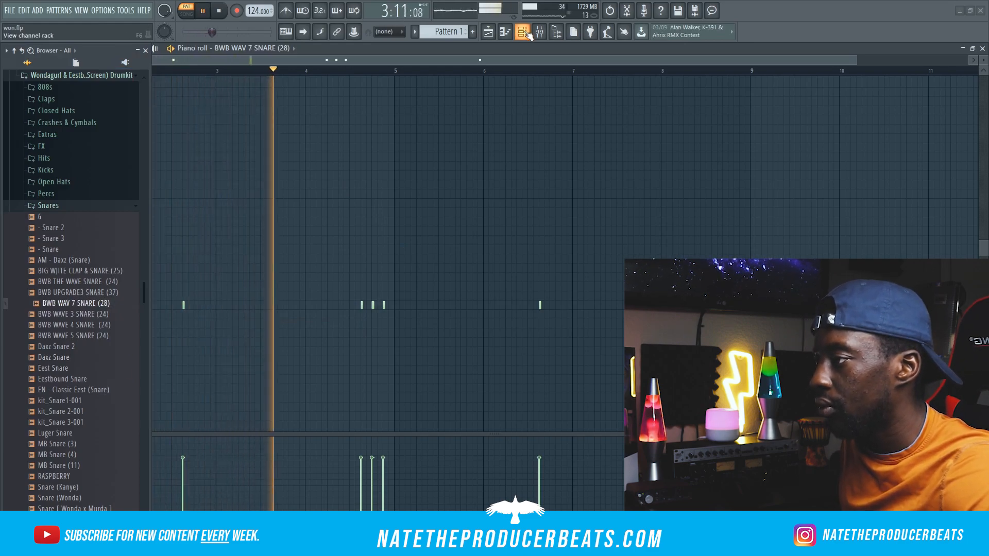
Step: Transpose all the snare notes down three semitones to A4, after trying them a full octave lower
{"action": "key", "text": "ctrl+Down"}
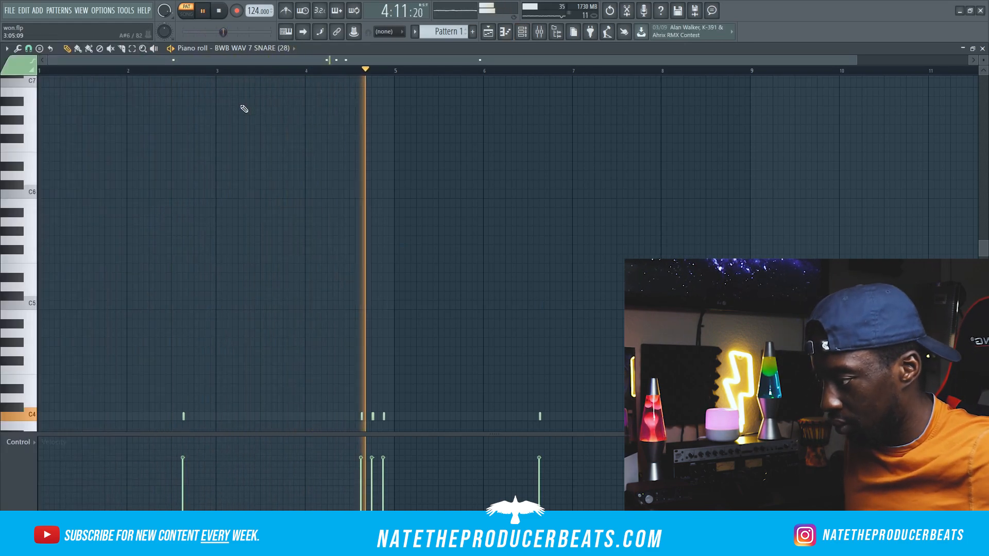
{"action": "key", "text": "ctrl+Up"}
{"action": "key", "text": "shift+Down"}
{"action": "key", "text": "shift+Down"}
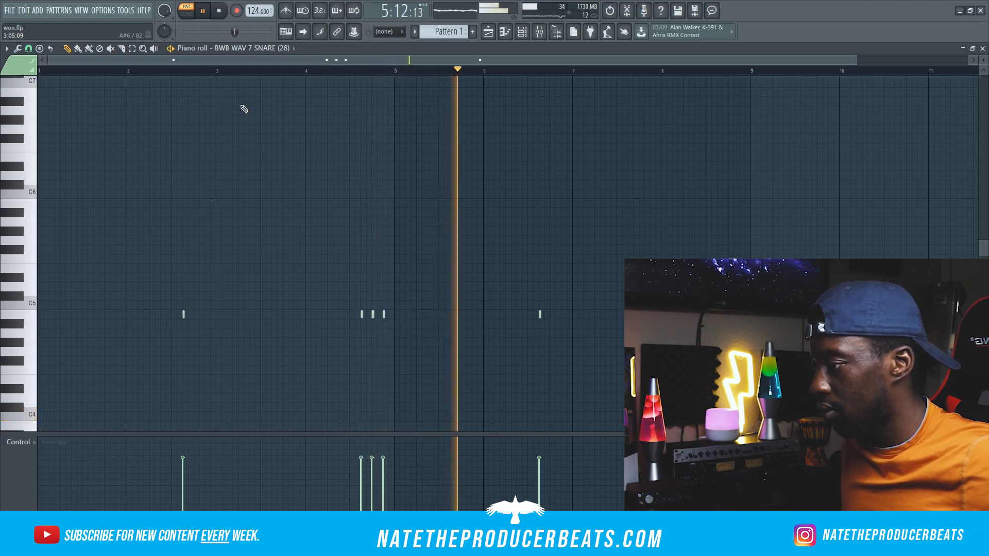
{"action": "key", "text": "shift+Down"}
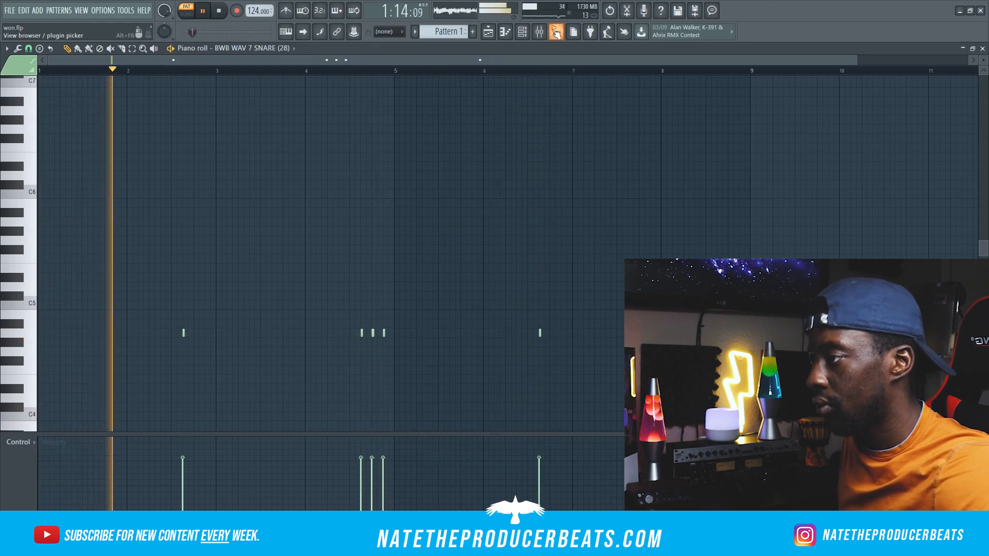
Step: Swap the snare sample for AM - Daxz (Snare), and add BWB VAULT VOX (Eest) with a hit on A4 in bar 1 at step 5
{"action": "left_click", "coordinate": [521, 32]}
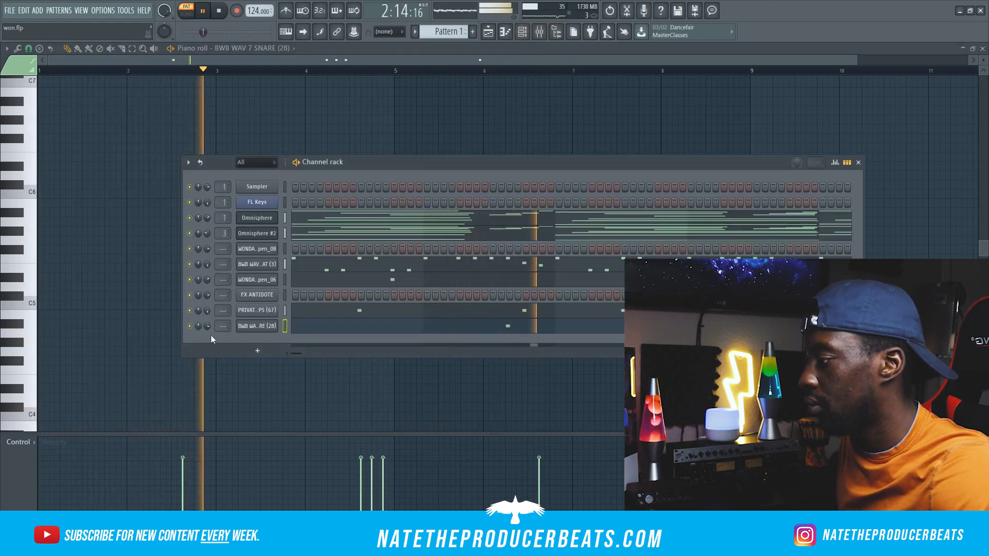
{"action": "left_click", "coordinate": [559, 37]}
{"action": "scroll", "coordinate": [67, 216], "scroll_direction": "up", "scroll_amount": 2}
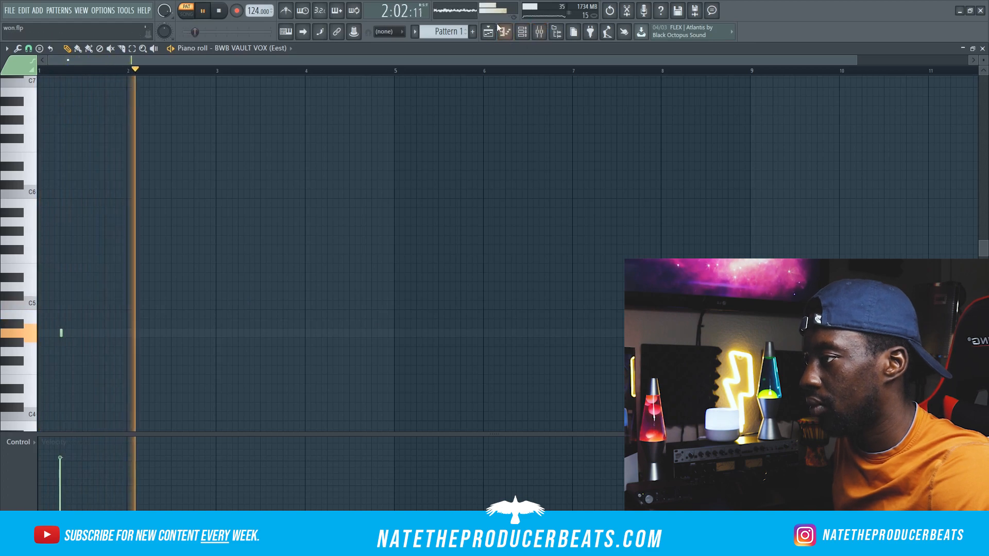
Step: Turn down the BWB VAULT VOX (Eest) channel's volume and move its hit to C5 in bar 5 at step 5
{"action": "left_click", "coordinate": [521, 32]}
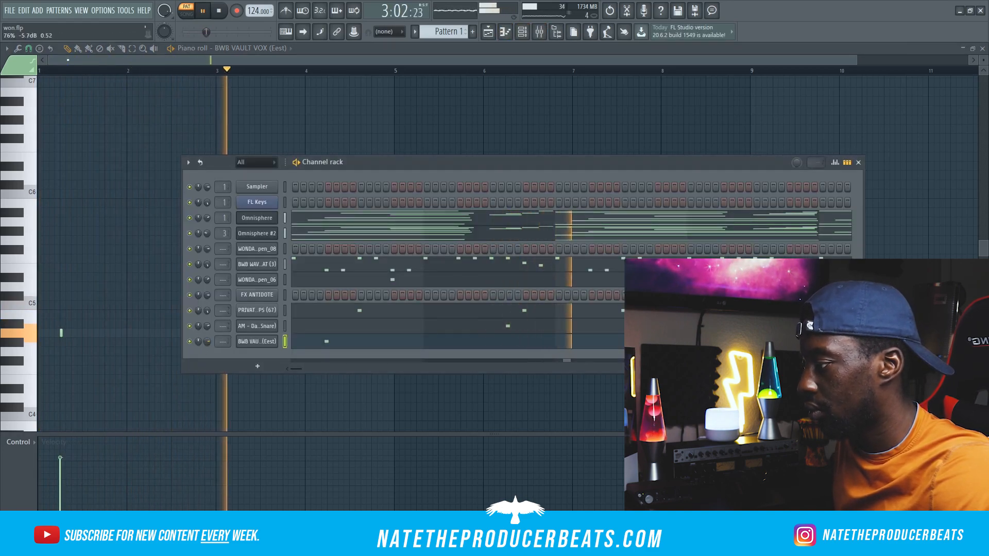
{"action": "key", "text": "F6"}
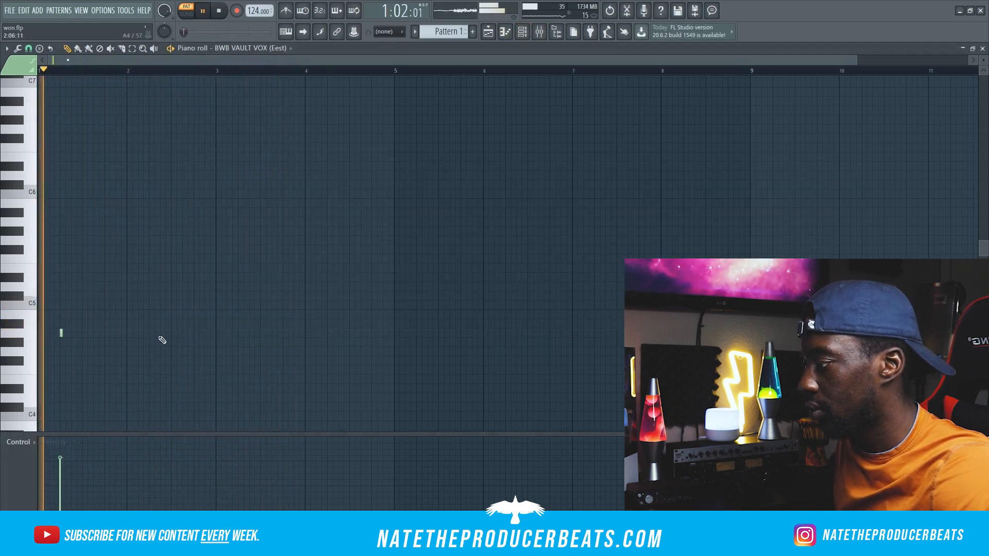
{"action": "left_click", "coordinate": [522, 34]}
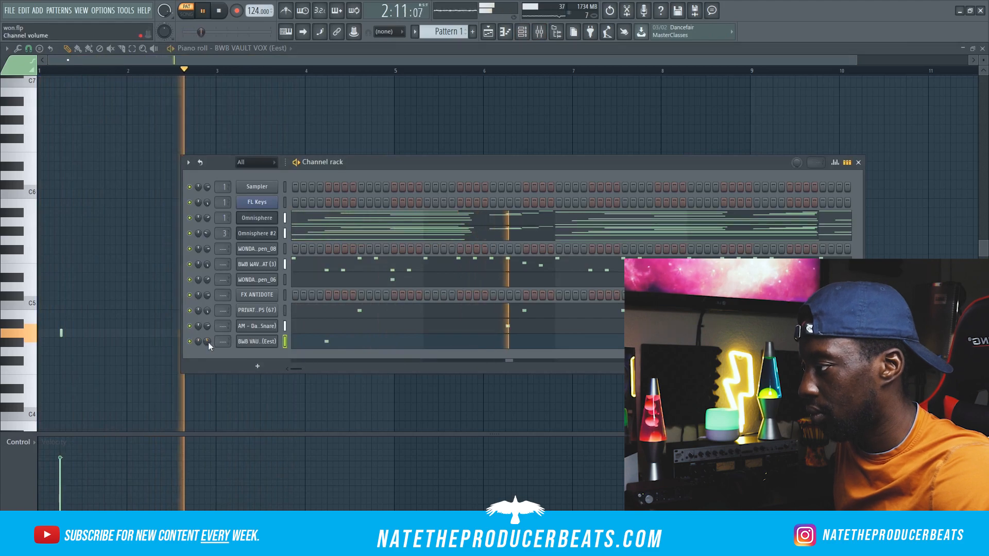
{"action": "key", "text": "F6"}
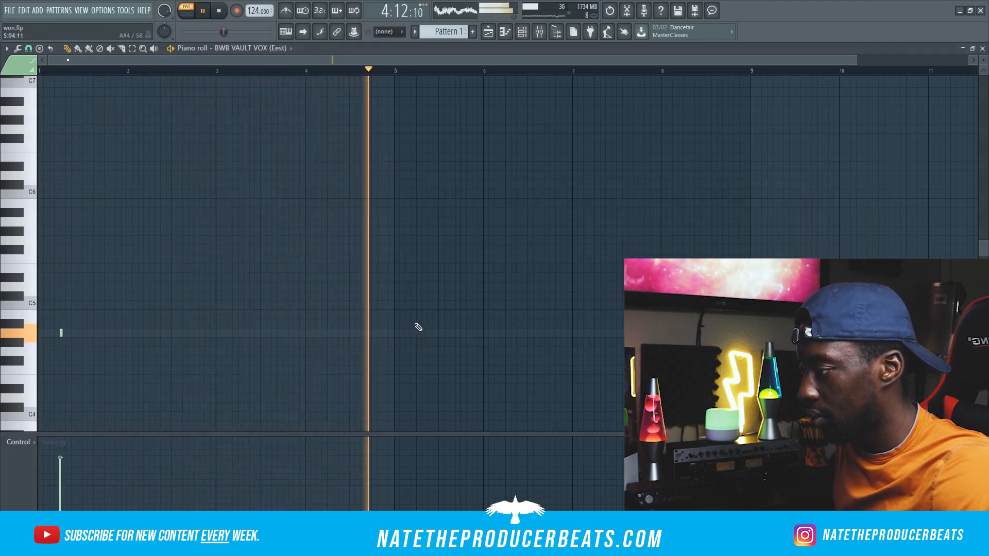
{"action": "left_click", "coordinate": [420, 305]}
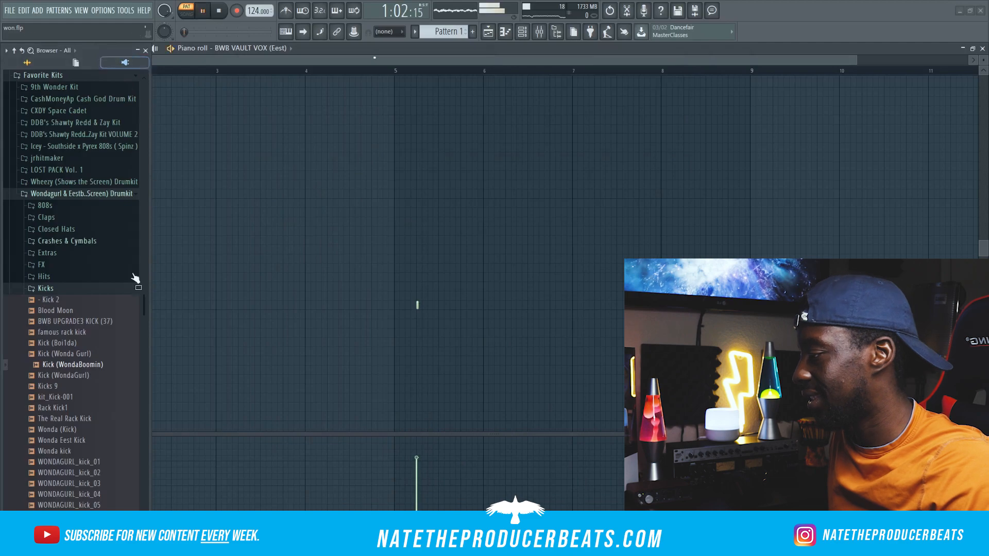
Step: Load Kick (WondaBoomin) from the drum kit's Kicks folder into a new channel and start playback for programming it
{"action": "right_click", "coordinate": [54, 368]}
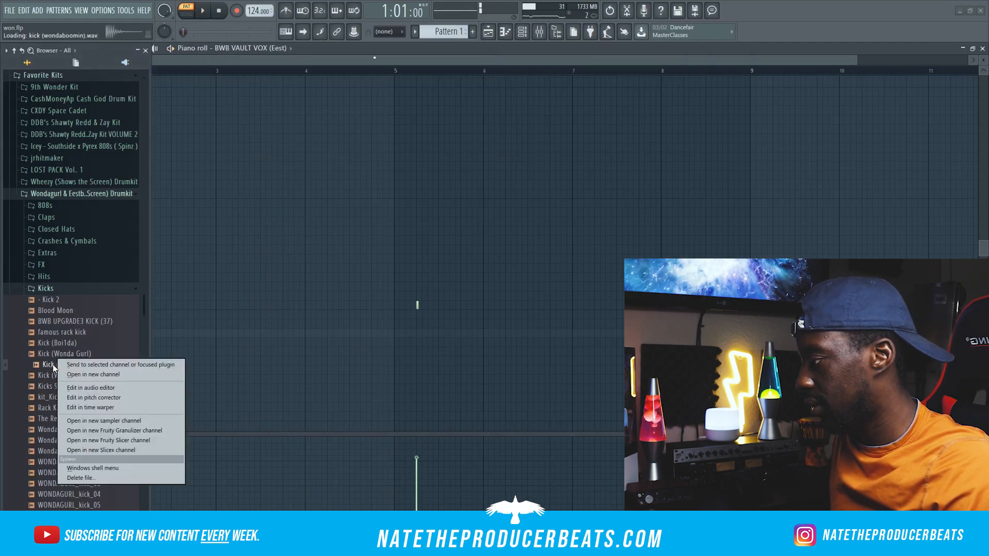
{"action": "left_click", "coordinate": [81, 378]}
{"action": "key", "text": "space"}
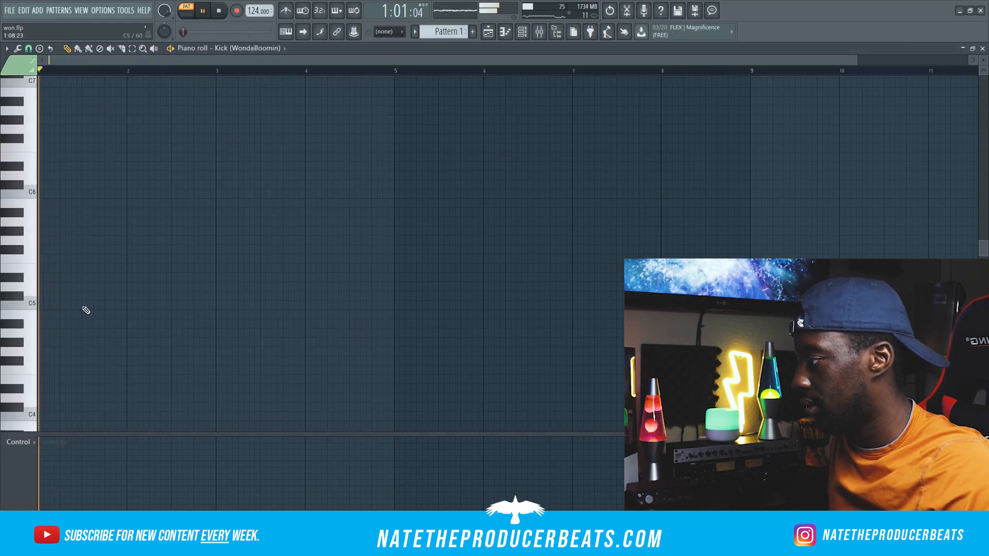
Step: Place kick hits on C5 in bar 1 at steps 7, 8, 9, 11, 13 and 15, and in bar 2 at steps 3, 4 and 5
{"action": "left_click_drag", "start_coordinate": [84, 305], "coordinate": [73, 307]}
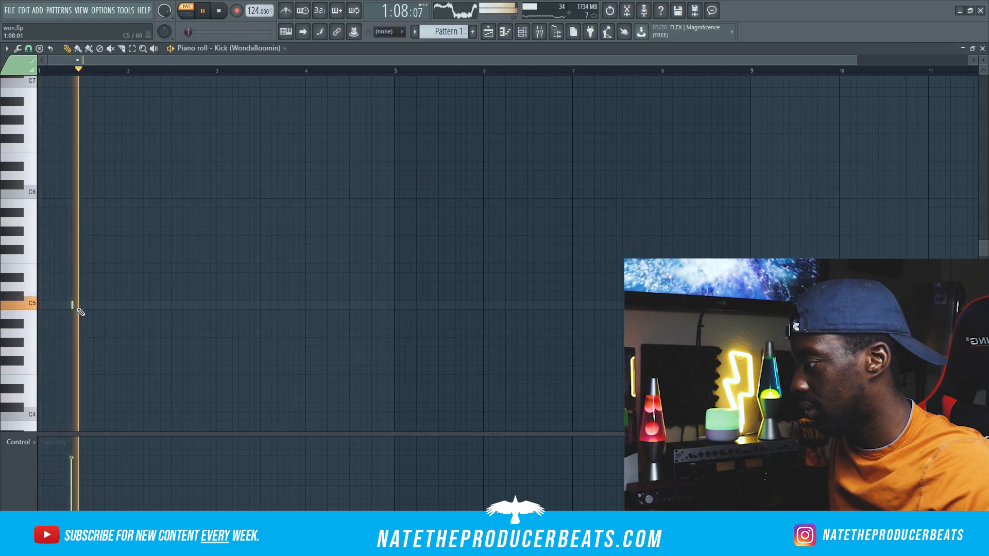
{"action": "scroll", "coordinate": [100, 304], "scroll_direction": "down", "scroll_amount": 3}
{"action": "scroll", "coordinate": [103, 288], "scroll_direction": "up", "scroll_amount": 1, "text": "ctrl"}
{"action": "left_click", "coordinate": [115, 222]}
{"action": "left_click", "coordinate": [131, 221]}
{"action": "left_click", "coordinate": [147, 222]}
{"action": "left_click", "coordinate": [192, 222]}
{"action": "left_click", "coordinate": [222, 222]}
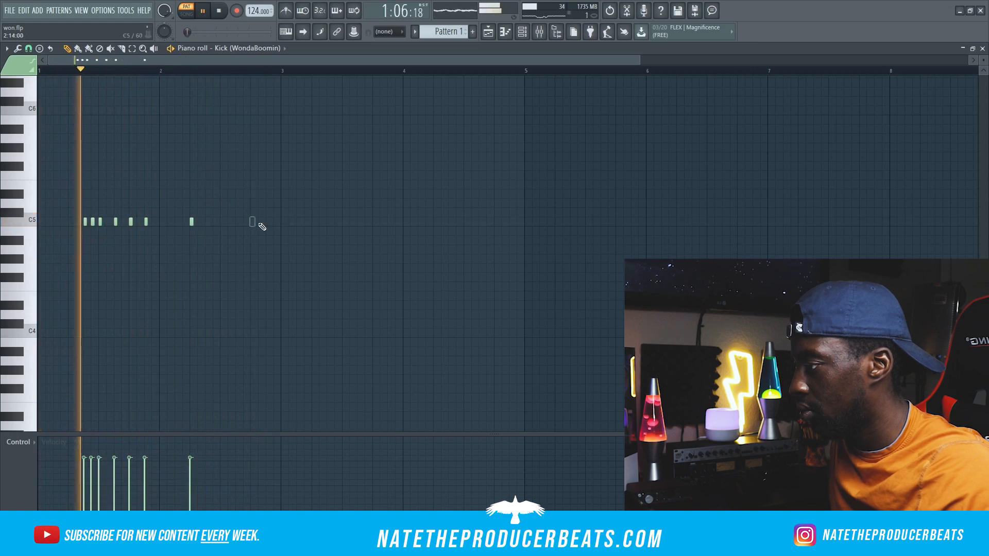
{"action": "right_click", "coordinate": [222, 221]}
{"action": "left_click", "coordinate": [177, 221]}
{"action": "left_click", "coordinate": [184, 221]}
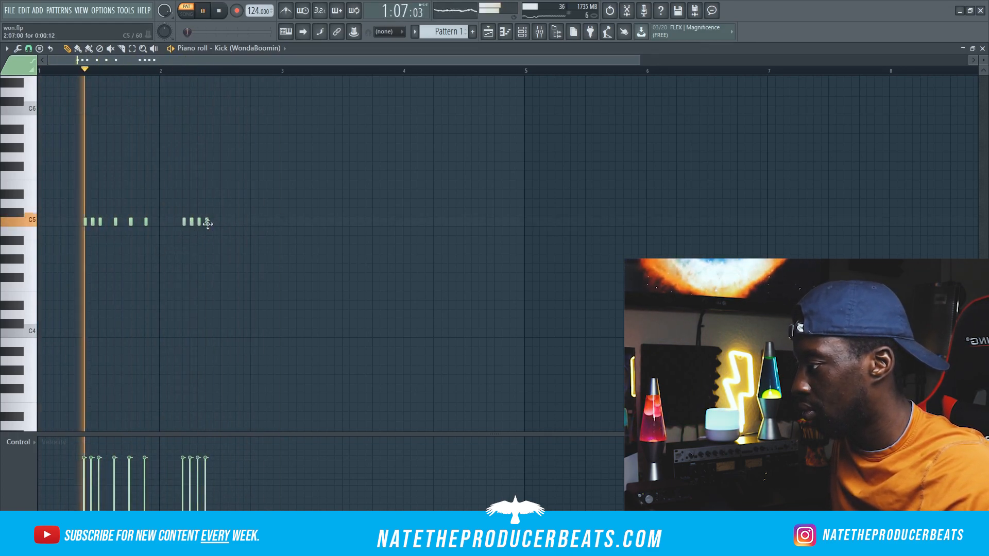
Step: Place kick hits on C5 in bar 3 at steps 9 and 15, and in bar 4 at steps 3, 5, 12, 13 and 15
{"action": "left_click", "coordinate": [374, 223]}
{"action": "left_click", "coordinate": [339, 70]}
{"action": "left_click_drag", "start_coordinate": [283, 223], "coordinate": [389, 222]}
{"action": "left_click", "coordinate": [420, 222]}
{"action": "left_click", "coordinate": [434, 223]}
{"action": "left_click", "coordinate": [480, 223]}
{"action": "left_click_drag", "start_coordinate": [481, 223], "coordinate": [489, 222]}
{"action": "left_click", "coordinate": [510, 222]}
{"action": "left_click", "coordinate": [510, 223]}
Step: Place C5 kick hits: bar 5 steps 11, 15; bar 6 steps 3, 5; bar 7 steps 1, 11, 15; bar 8 steps 5, 11, 15
{"action": "left_click", "coordinate": [601, 225]}
{"action": "key", "text": "space"}
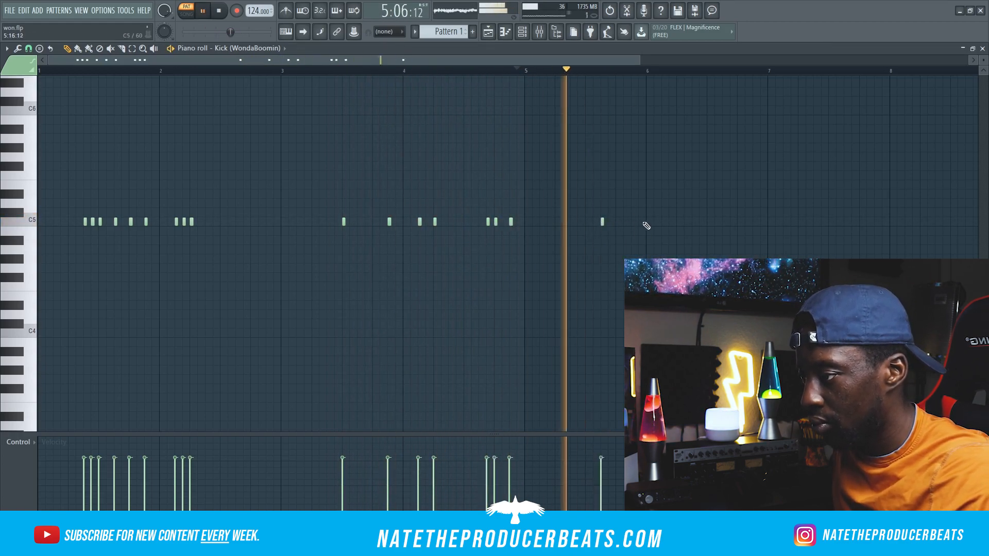
{"action": "left_click", "coordinate": [633, 222]}
{"action": "left_click", "coordinate": [667, 222]}
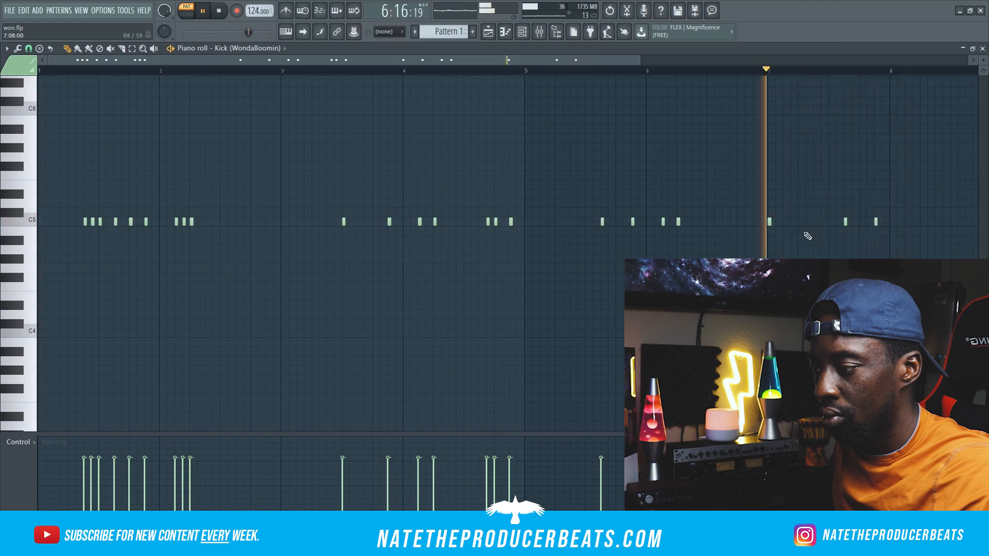
{"action": "left_click_drag", "start_coordinate": [641, 60], "coordinate": [782, 61]}
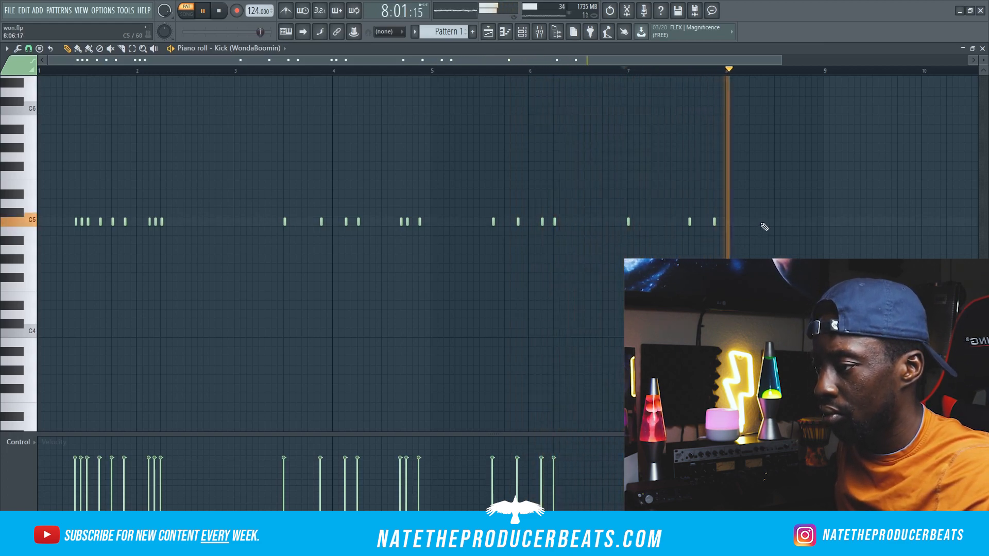
{"action": "left_click", "coordinate": [220, 11]}
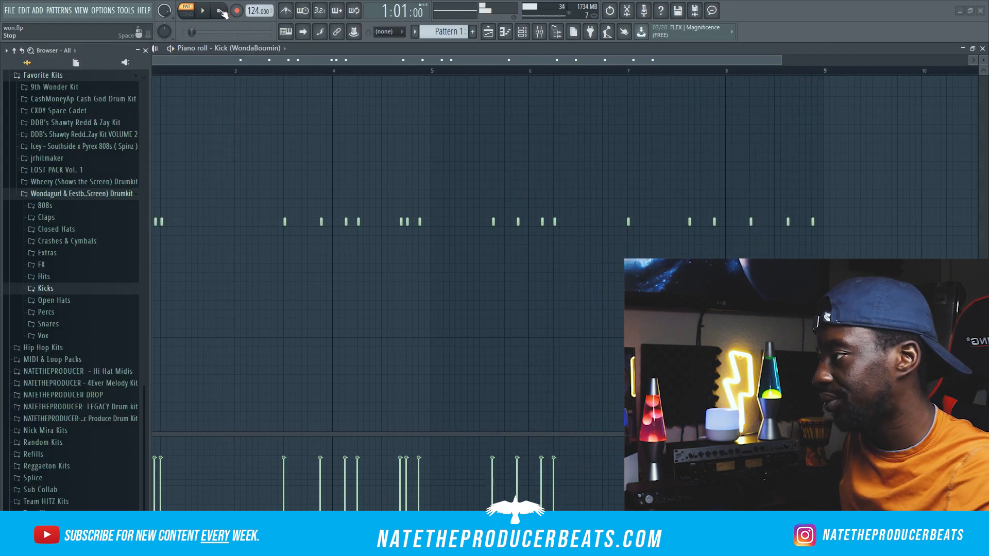
Step: Preview the drum kit's 808s, load Wondagurl 808 into a new channel and play the pattern
{"action": "left_click", "coordinate": [146, 50]}
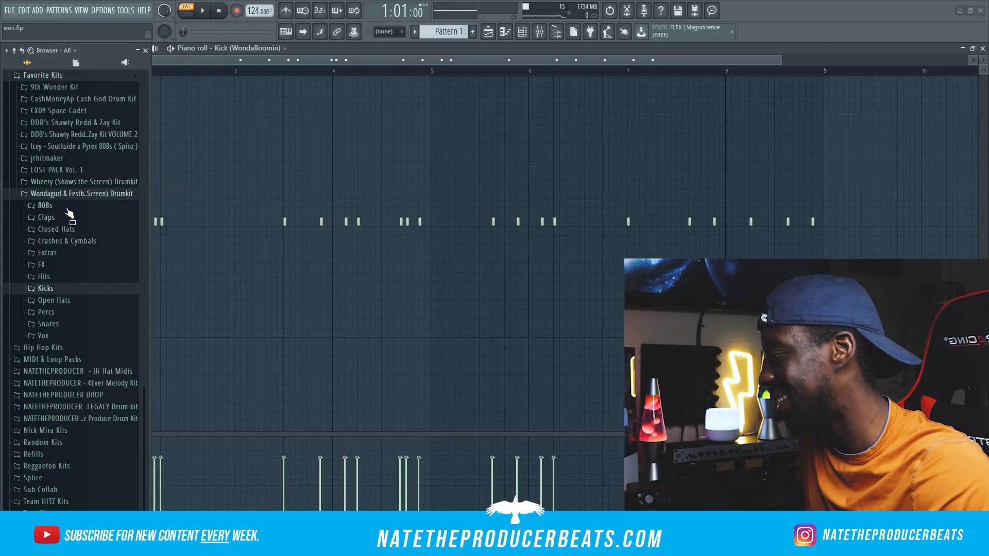
{"action": "left_click", "coordinate": [68, 208]}
{"action": "left_click", "coordinate": [77, 289]}
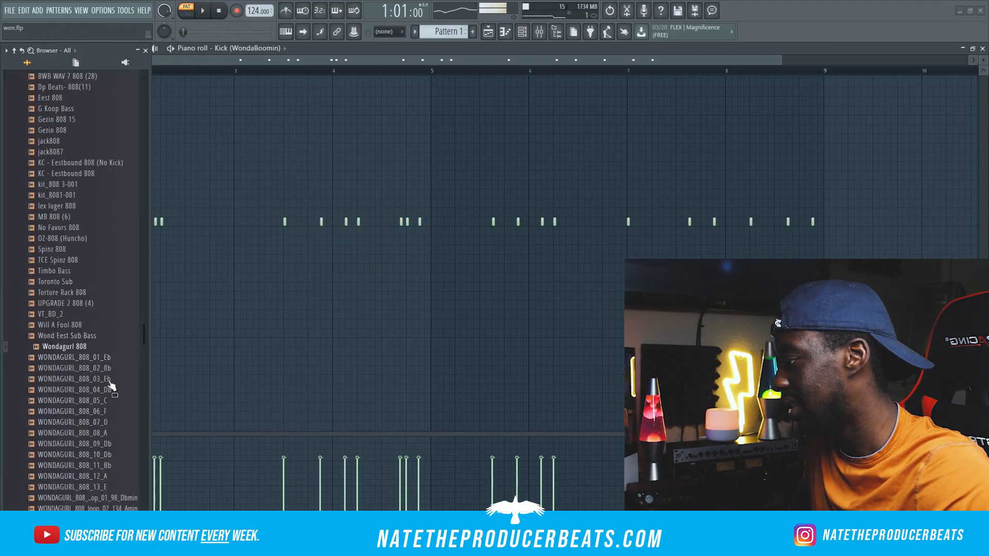
{"action": "right_click", "coordinate": [84, 350]}
{"action": "left_click", "coordinate": [128, 355]}
{"action": "key", "text": "space"}
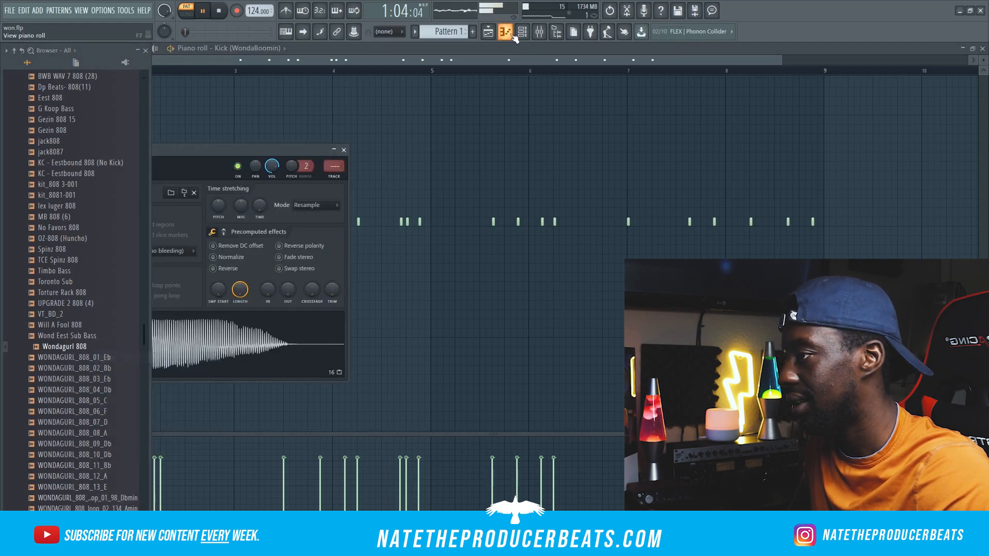
Step: Copy the Kick (WondaBoomin) channel's notes and paste them into the Wondagurl 808 channel
{"action": "left_click", "coordinate": [522, 31]}
{"action": "right_click", "coordinate": [276, 357]}
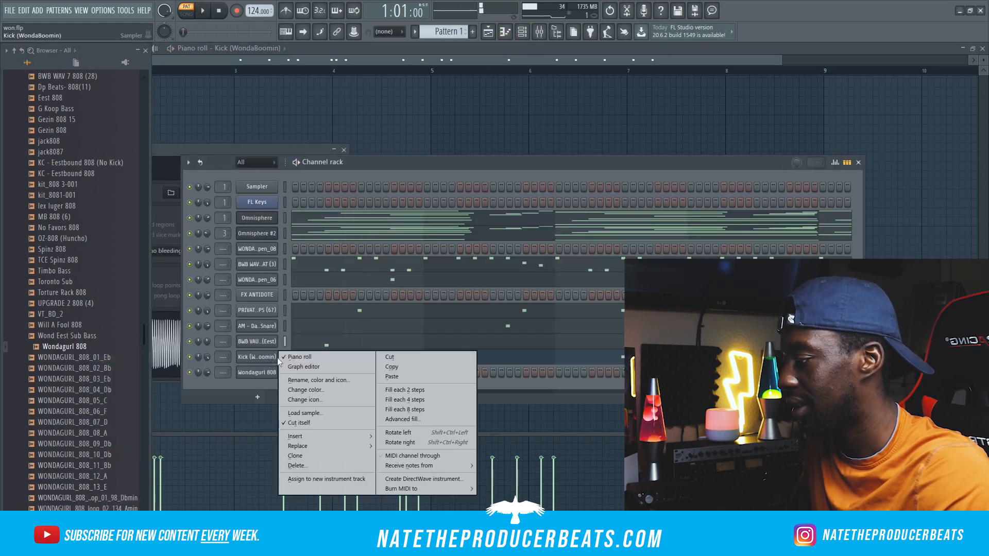
{"action": "left_click", "coordinate": [393, 367]}
{"action": "right_click", "coordinate": [257, 371]}
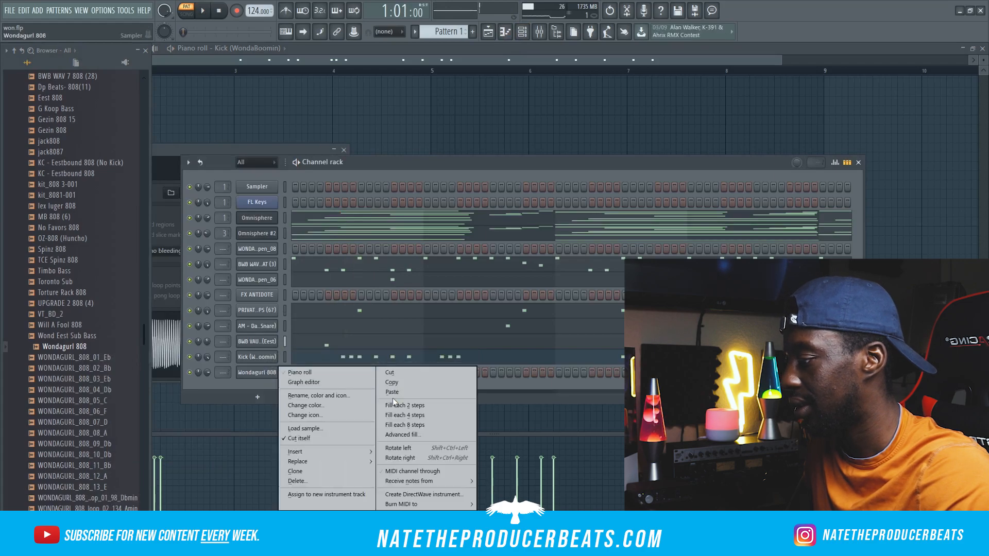
{"action": "left_click", "coordinate": [392, 389]}
Step: Thin the kick pattern by deleting the bar 1 hits at steps 8, 9 and 15 and the bar 2 hit at step 4
{"action": "left_click", "coordinate": [347, 377]}
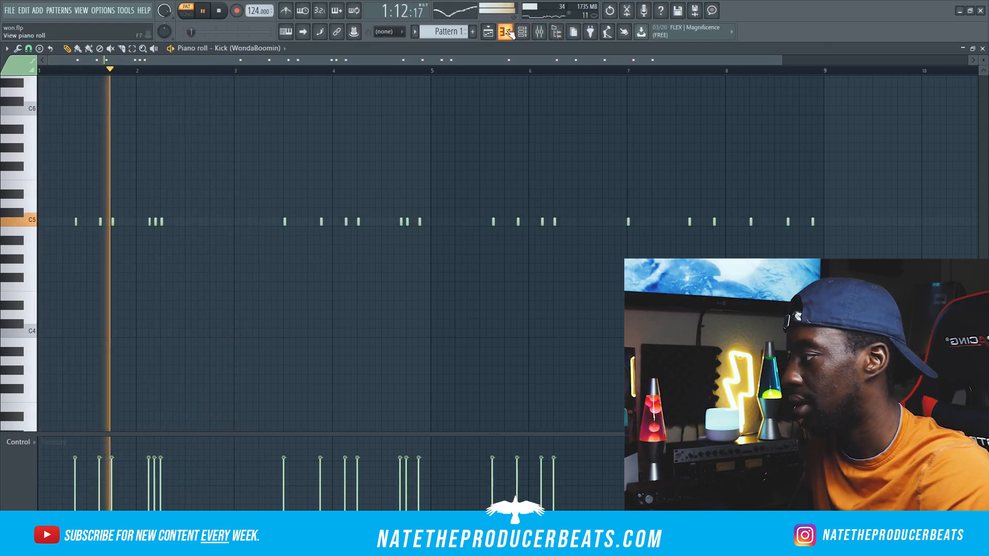
{"action": "key", "text": "space"}
{"action": "right_click", "coordinate": [155, 222]}
{"action": "right_click", "coordinate": [161, 221]}
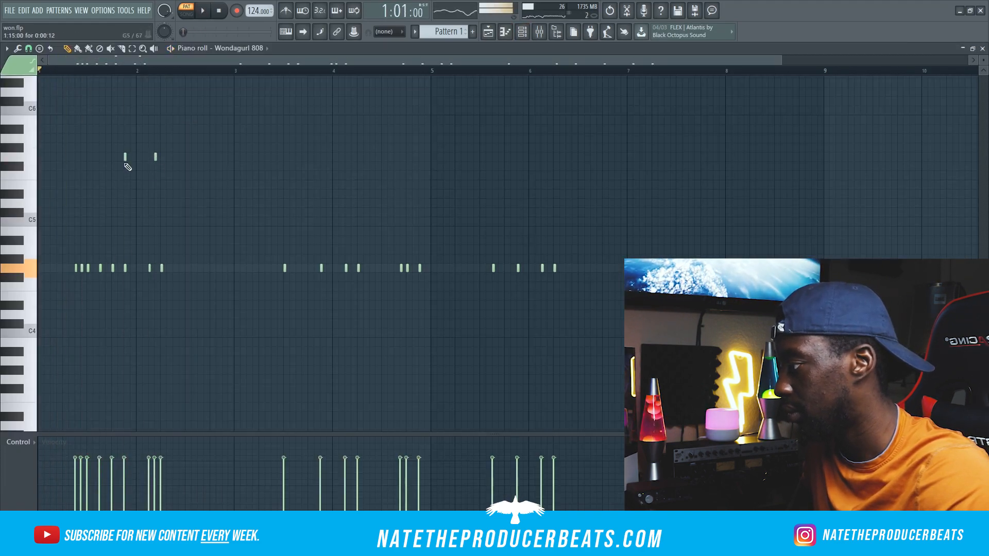
Step: Delete the Wondagurl 808 notes on G4 in bar 1 at step 15 and in bar 2 at steps 3 and 5
{"action": "right_click", "coordinate": [125, 268]}
{"action": "right_click", "coordinate": [150, 268]}
{"action": "right_click", "coordinate": [162, 268]}
Step: Set 808 notes on F#5 at bar 3 step 1 and bar 4 step 3, C#5 at bar 3 step 7, and G5 at bar 5 step 11
{"action": "left_click", "coordinate": [234, 221]}
{"action": "left_click", "coordinate": [235, 165]}
{"action": "key", "text": "space"}
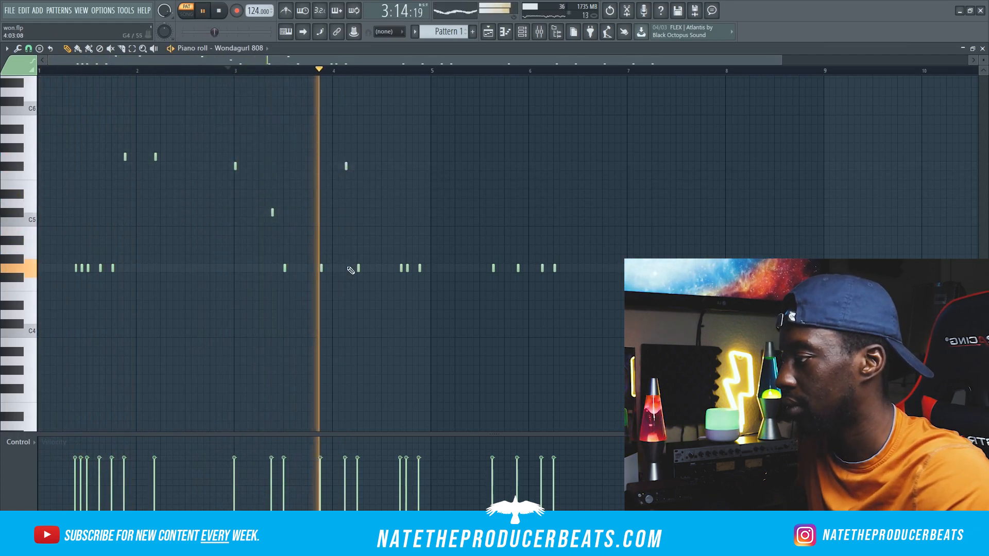
{"action": "right_click", "coordinate": [493, 266]}
{"action": "key", "text": "space"}
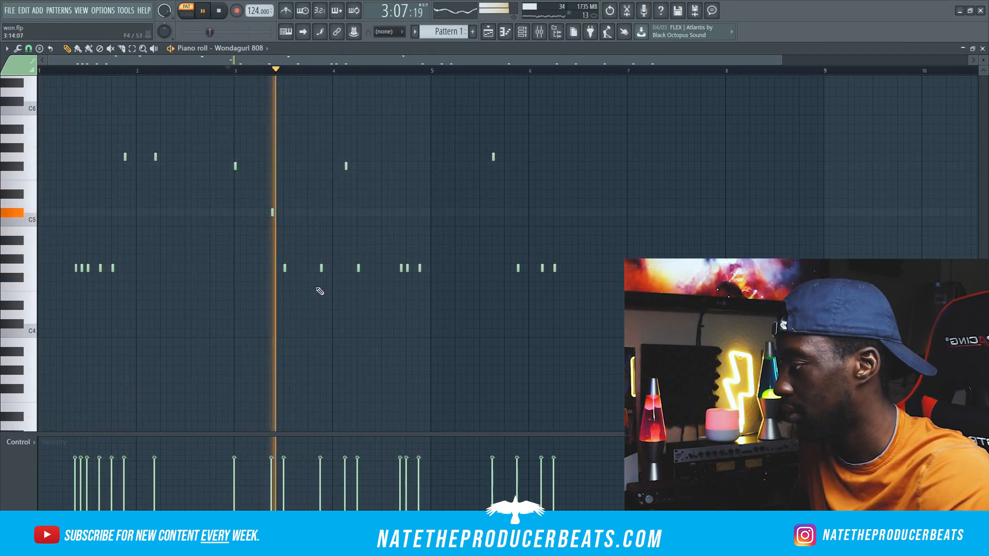
Step: Lower the G4 808 notes in bars 3 and 4 to F#4, and delete the bar 4 notes at steps 13 and 15
{"action": "right_click", "coordinate": [358, 269]}
{"action": "left_click", "coordinate": [401, 278]}
{"action": "key", "text": "space"}
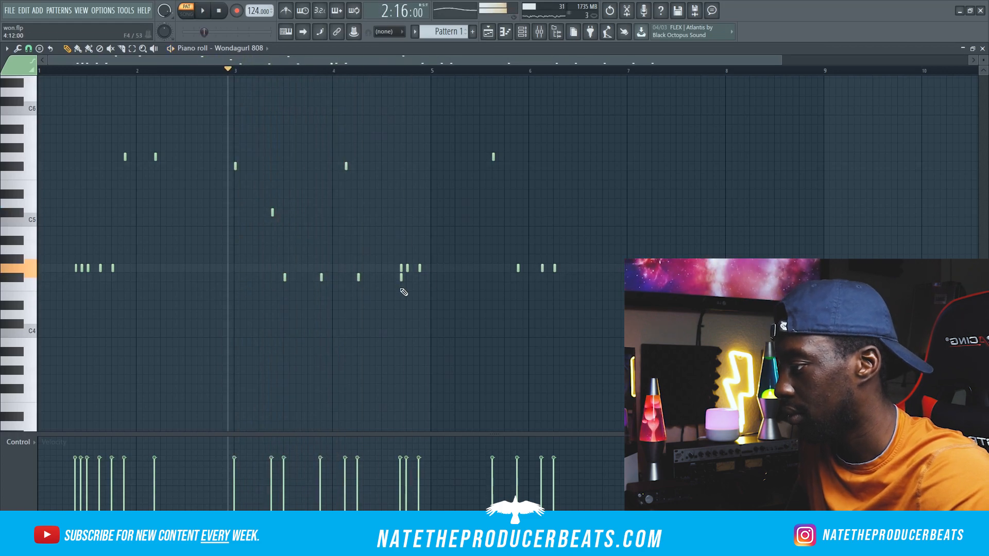
{"action": "key", "text": "space"}
{"action": "key", "text": "space"}
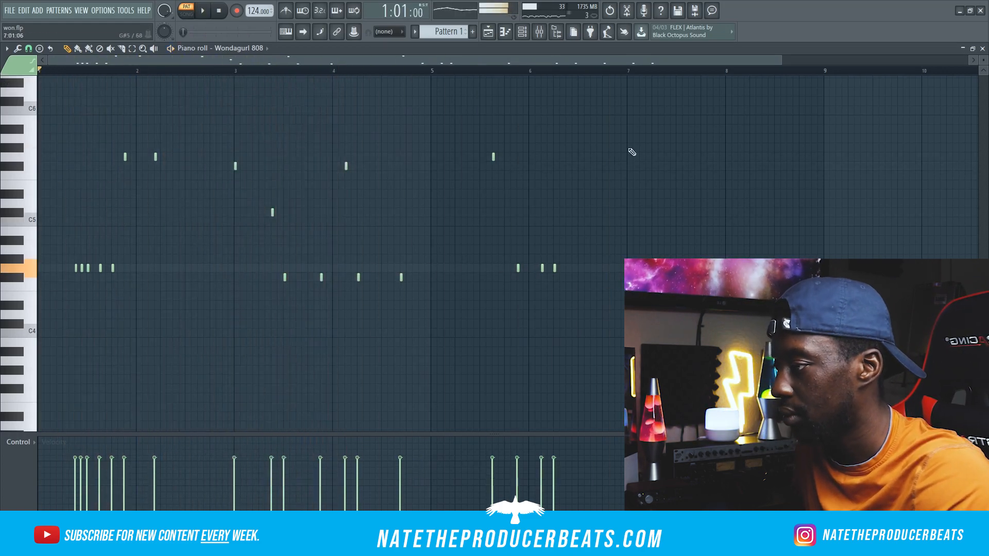
Step: Place 808 notes on F#5 at bar 7 steps 1 and 15 and bar 8 steps 5, 11 and 15, doubling the last two on D5
{"action": "left_click", "coordinate": [751, 166]}
{"action": "left_click", "coordinate": [788, 166]}
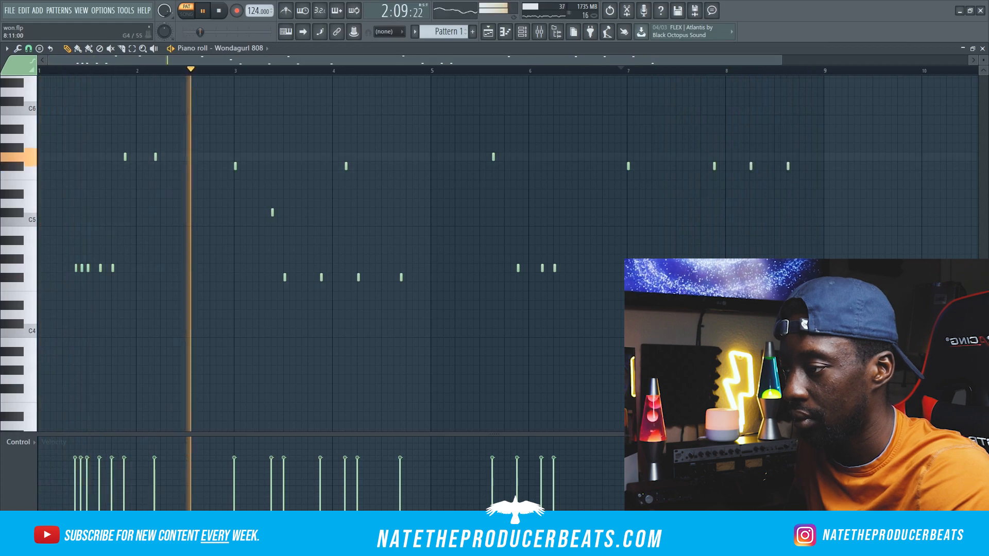
{"action": "left_click", "coordinate": [813, 166]}
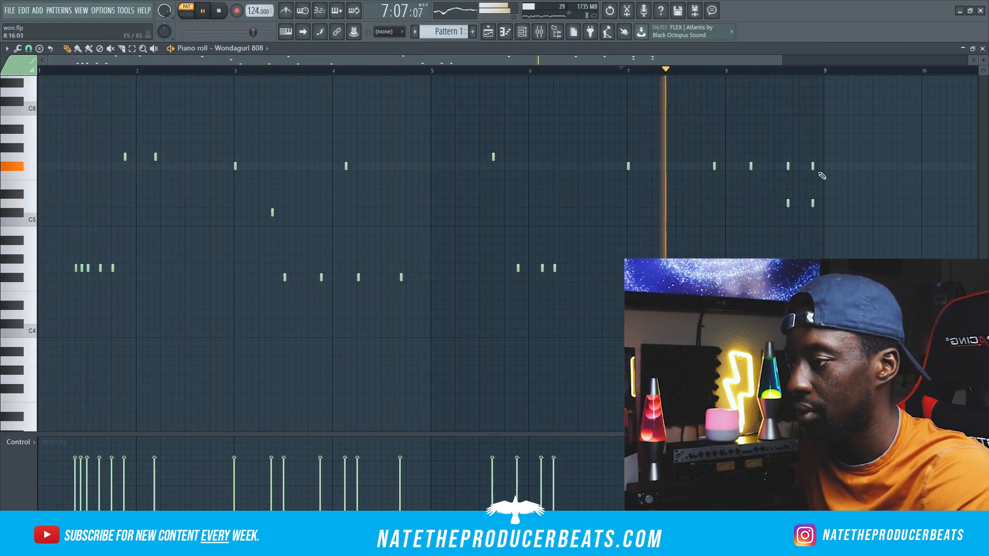
{"action": "left_click", "coordinate": [219, 11]}
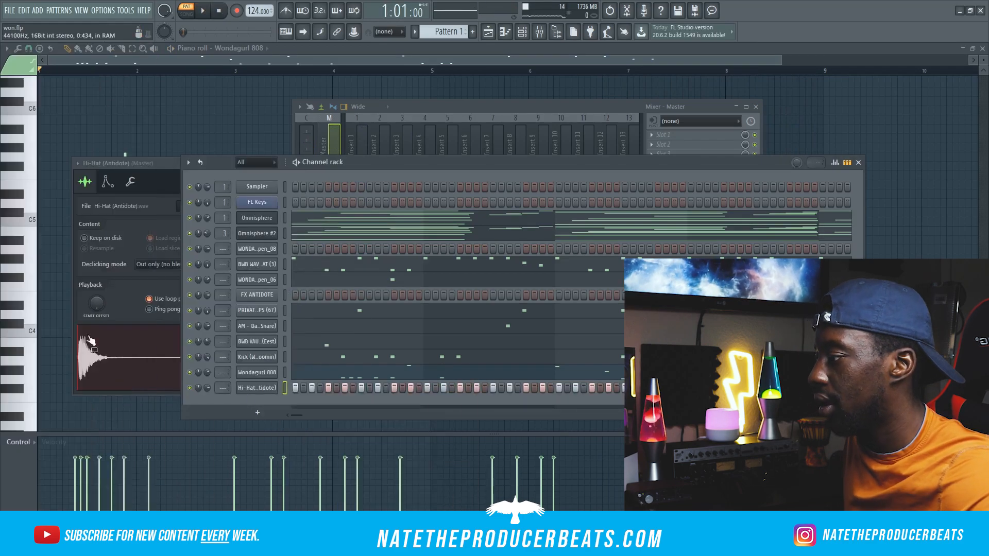
Step: Chop the C5 hi-hats into rolls at bar 2 step 13 and at step 15 of bars 4 and 6, adding a descending roll at bar 3 step 15
{"action": "key", "text": "space"}
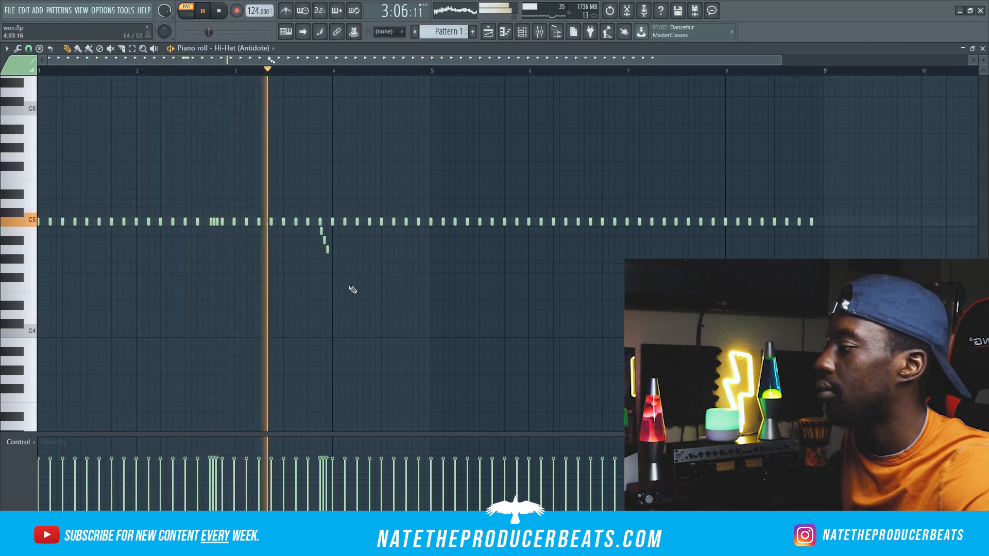
{"action": "left_click", "coordinate": [423, 221], "text": "ctrl"}
{"action": "key", "text": "ctrl+u"}
{"action": "left_click_drag", "start_coordinate": [617, 222], "coordinate": [624, 253]}
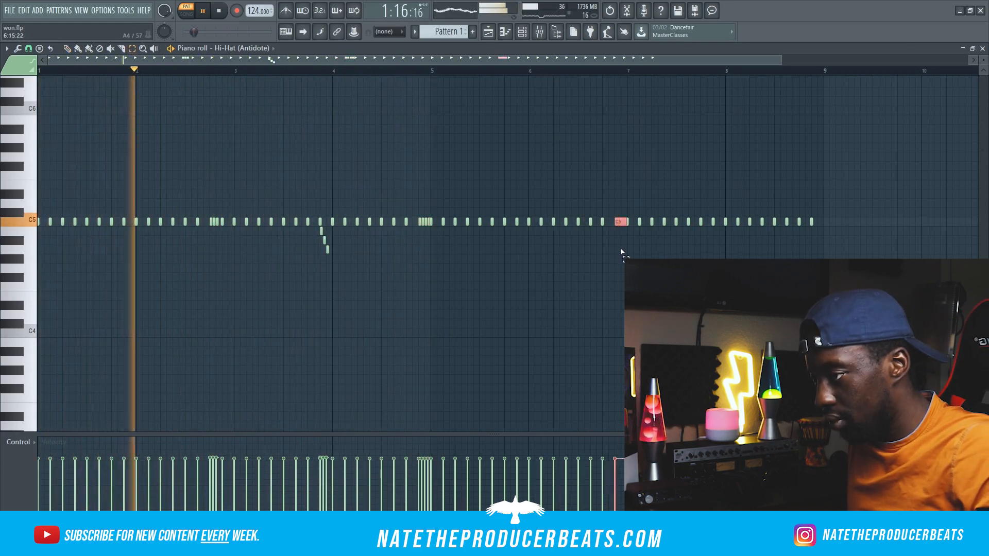
{"action": "key", "text": "alt+u"}
{"action": "left_click", "coordinate": [771, 273]}
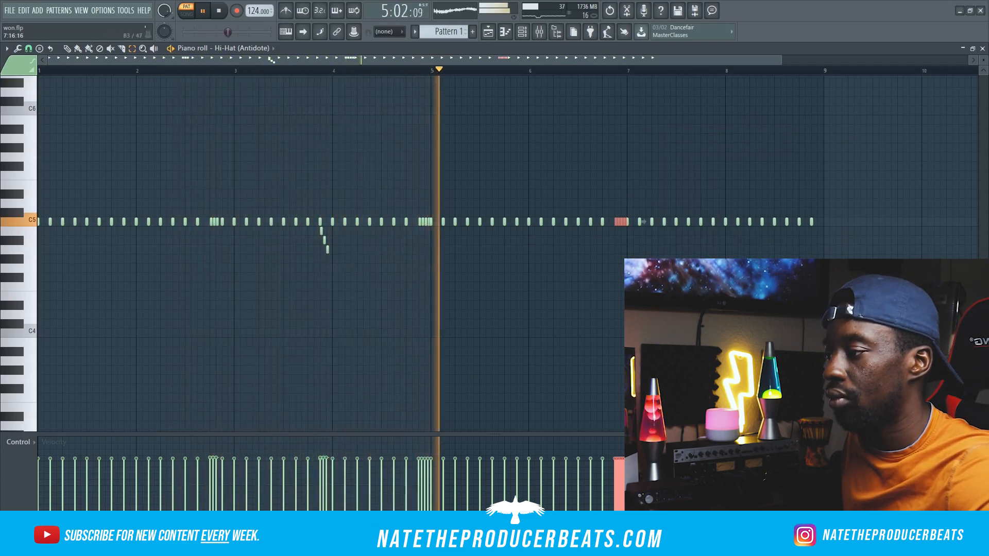
{"action": "left_click", "coordinate": [222, 10]}
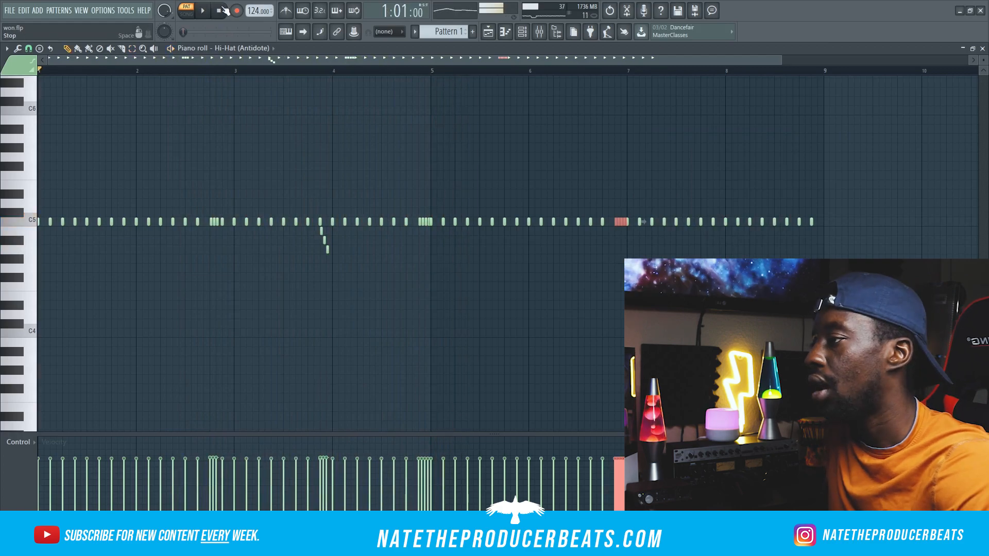
Step: Clone the Omnisphere #2 channel and open the piano roll of the clone
{"action": "left_click", "coordinate": [556, 31]}
{"action": "left_click", "coordinate": [522, 32]}
{"action": "right_click", "coordinate": [262, 236]}
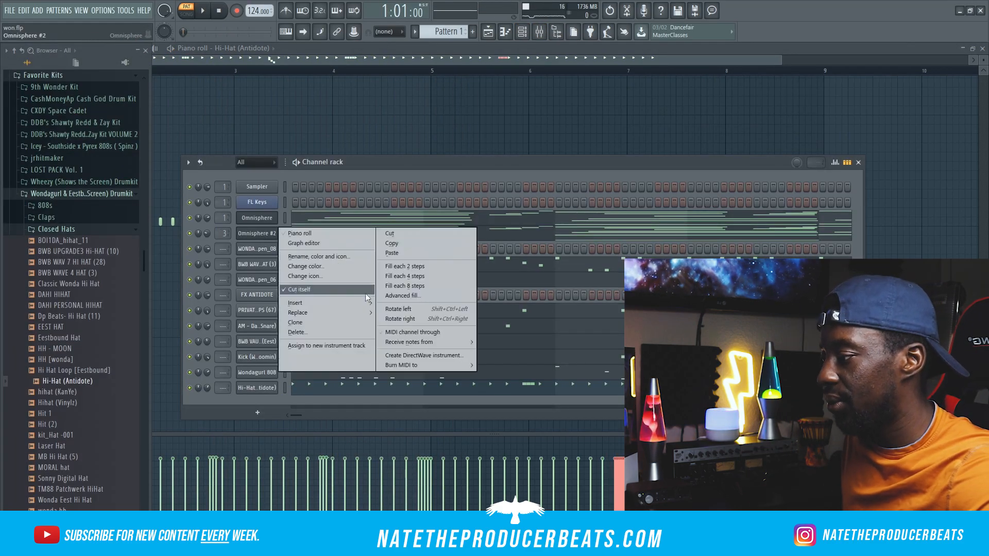
{"action": "left_click", "coordinate": [315, 323]}
{"action": "left_click", "coordinate": [315, 271]}
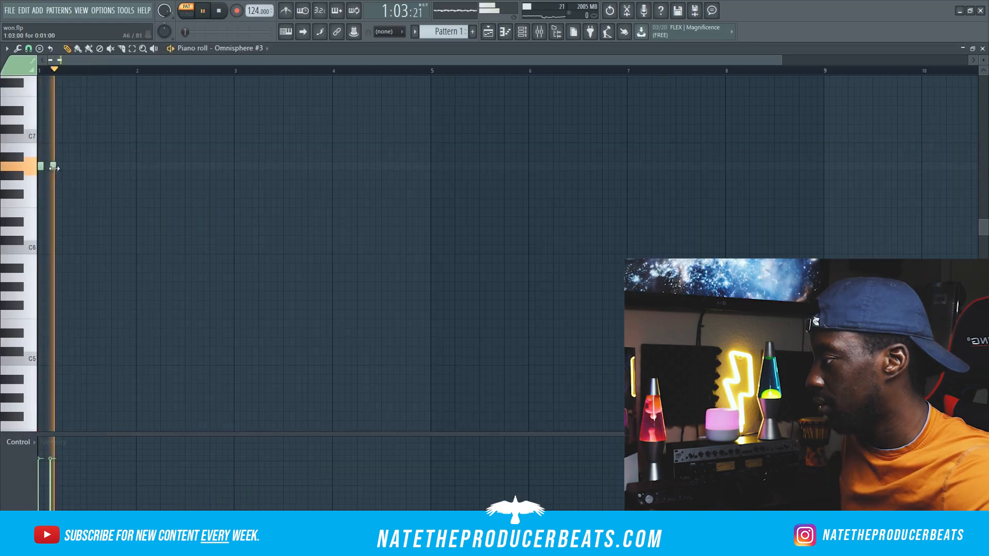
Step: Place two-step Omnisphere #3 notes in bar 1: A6 at steps 1, 3, 7, 9 and 11, and A#6 at steps 5 and 13
{"action": "key", "text": "space"}
{"action": "key", "text": "space"}
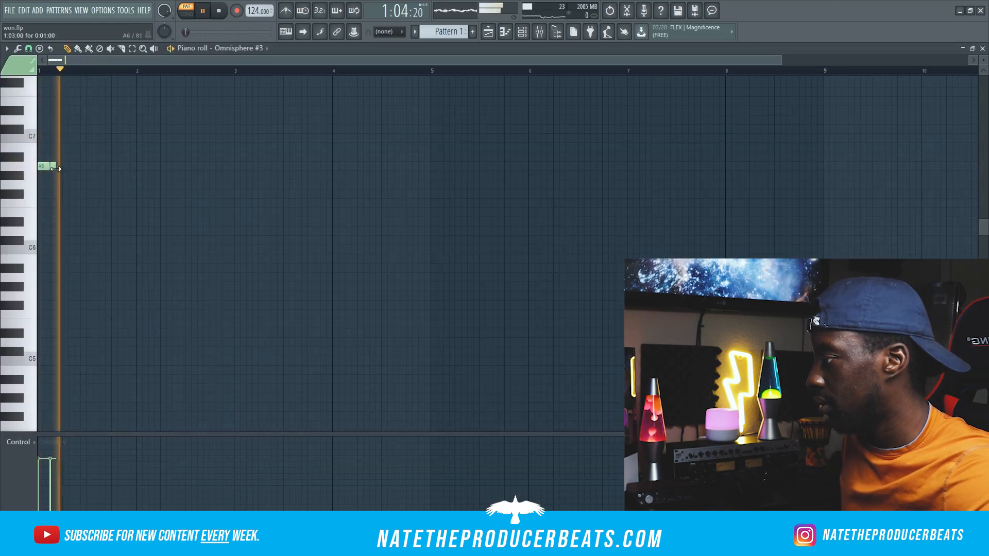
{"action": "left_click_drag", "start_coordinate": [60, 170], "coordinate": [66, 177]}
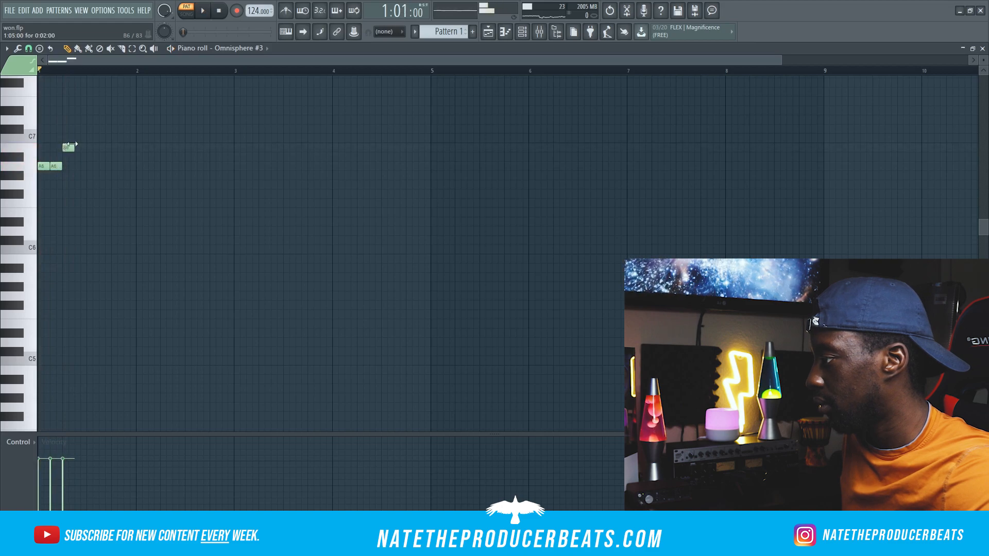
{"action": "key", "text": "space"}
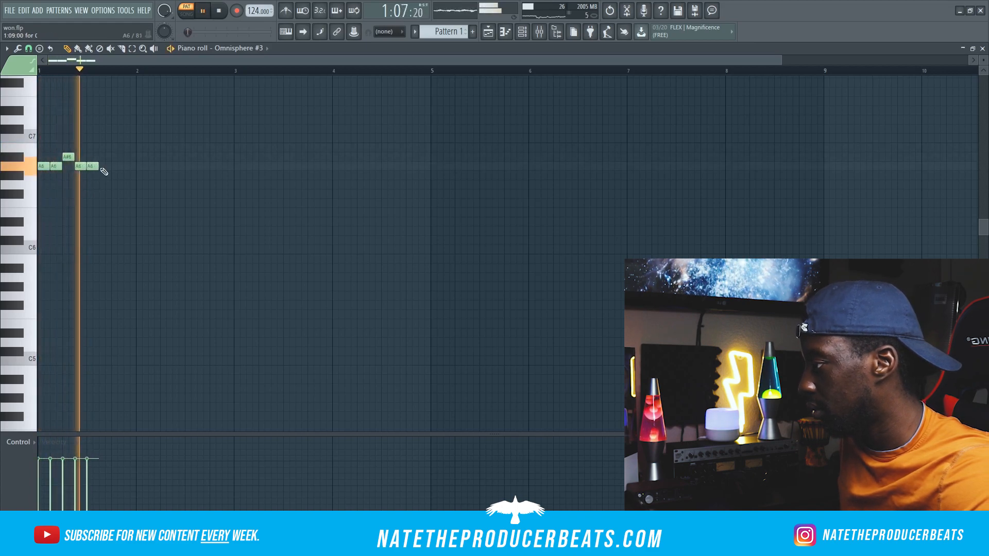
{"action": "left_click", "coordinate": [98, 167]}
{"action": "key", "text": "space"}
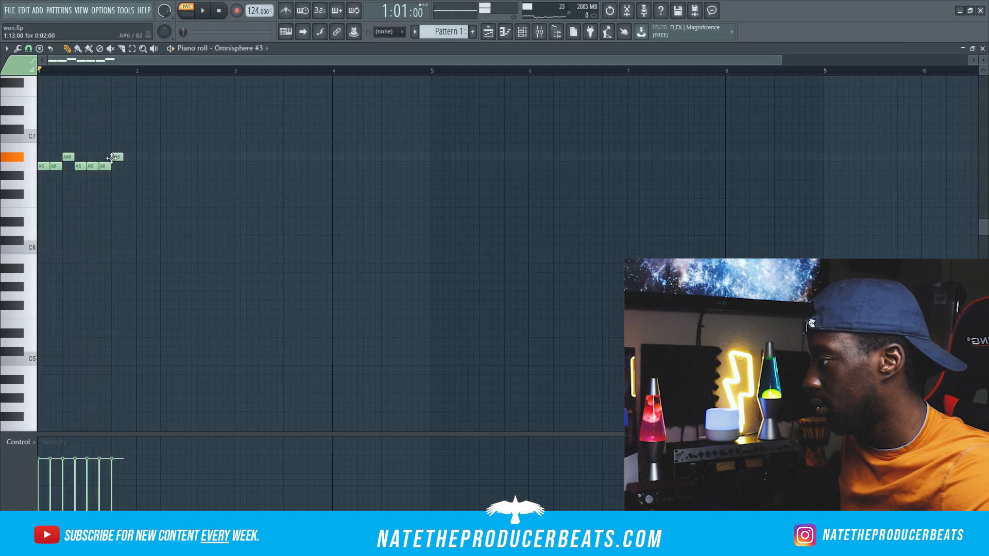
Step: Fill steps 15 and 16 of bar 1 with four half-step A6 notes
{"action": "key", "text": "space"}
{"action": "left_click_drag", "start_coordinate": [135, 167], "coordinate": [125, 173]}
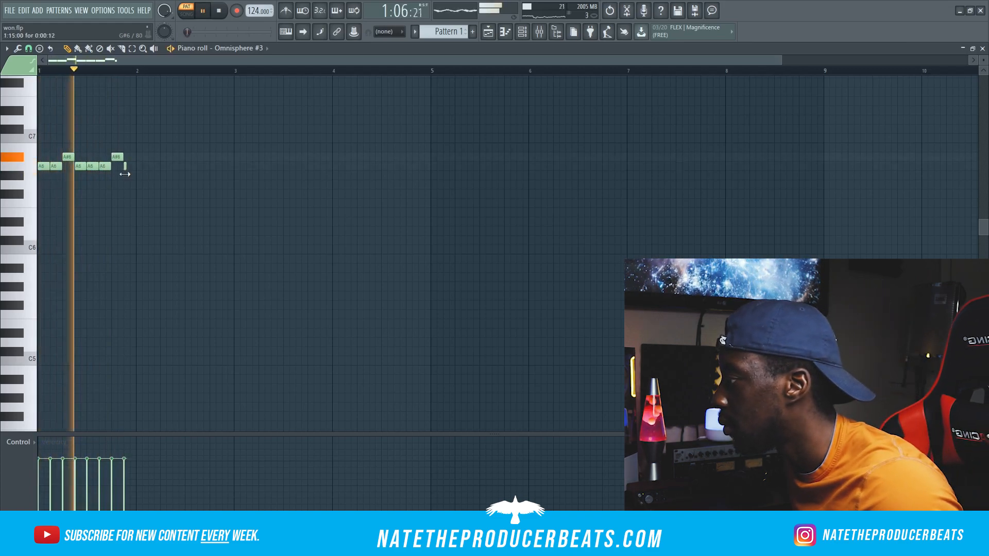
{"action": "left_click", "coordinate": [129, 166]}
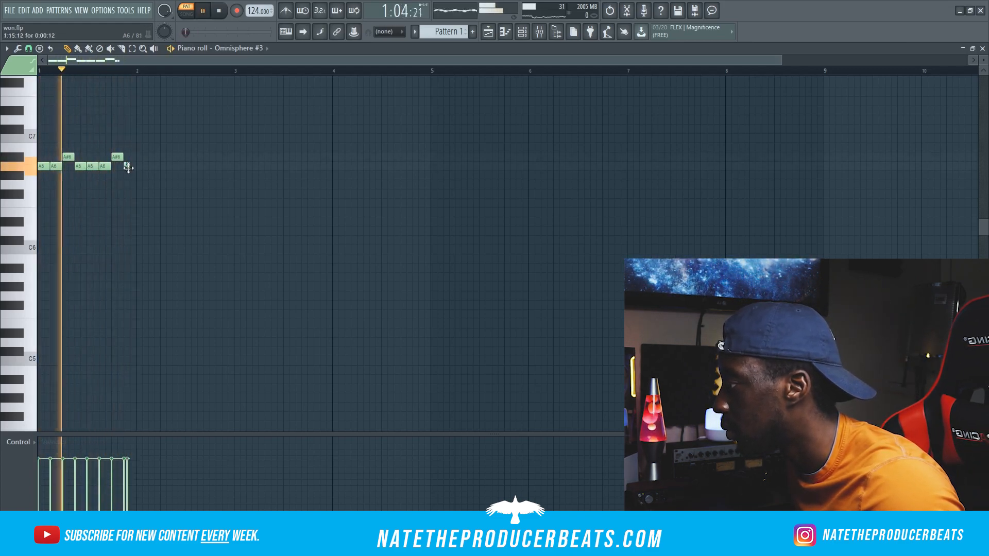
{"action": "left_click", "coordinate": [134, 168]}
{"action": "key", "text": "space"}
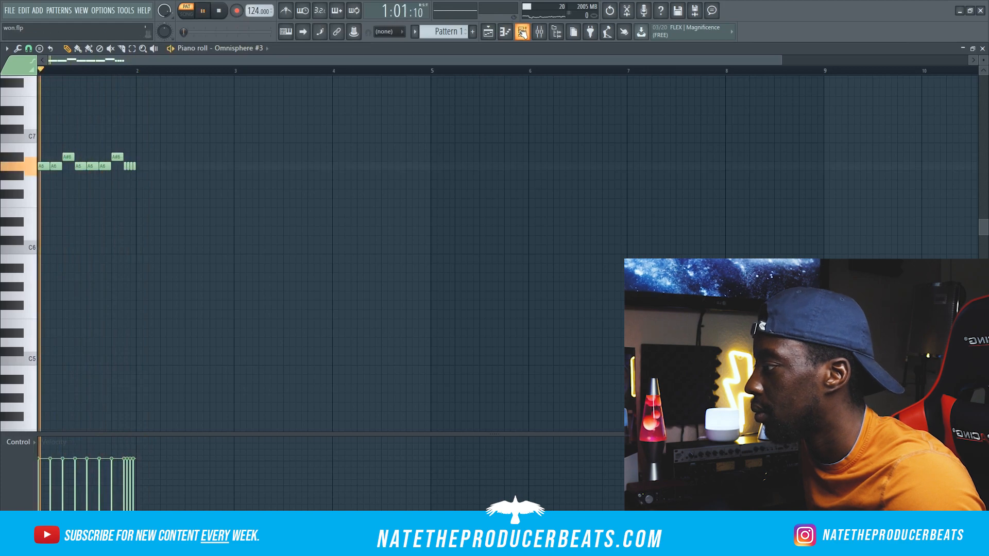
Step: Add four-step notes A6, C7, A#6 and D7 in bar 2 and E7 at bar 3 step 1, plus a 12-step A6 from bar 3 step 5
{"action": "key", "text": "space"}
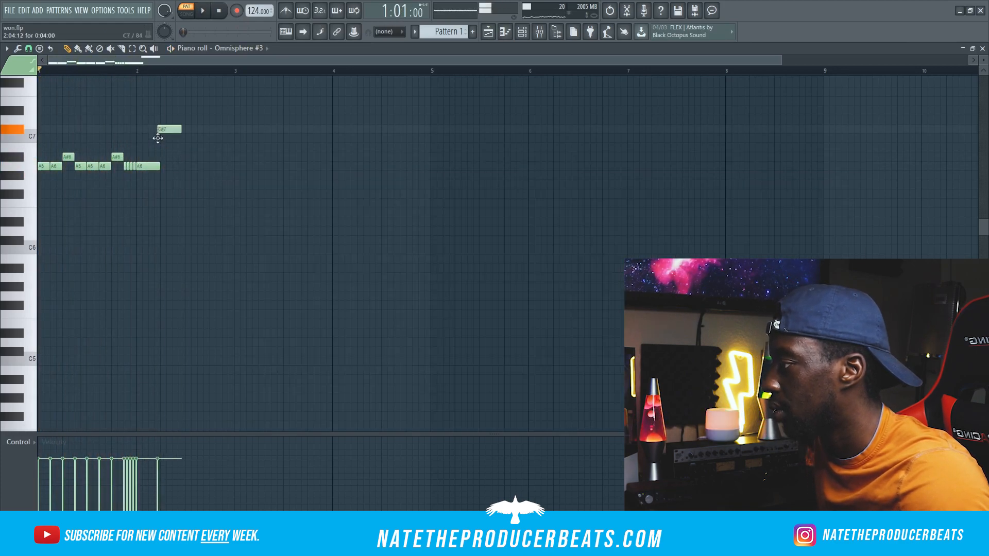
{"action": "key", "text": "space"}
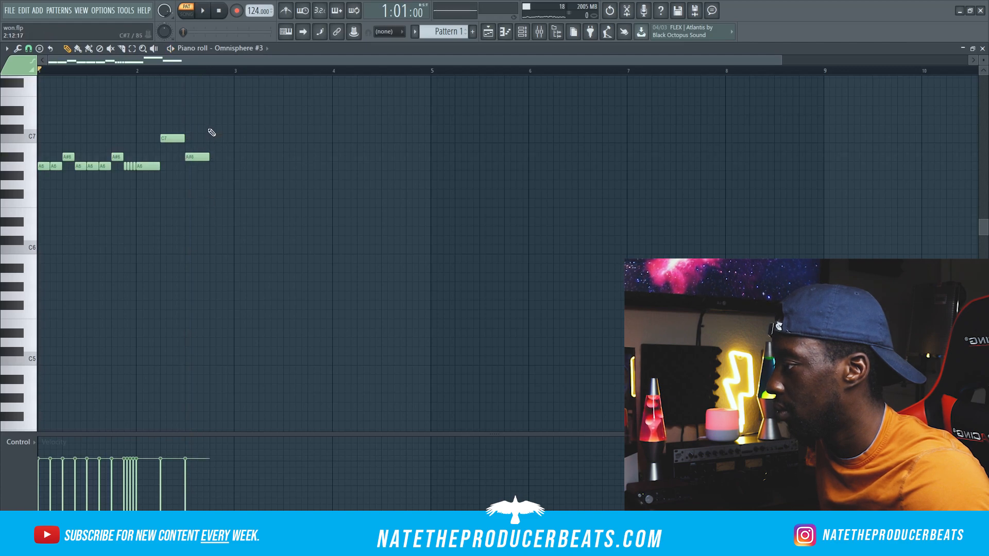
{"action": "scroll", "coordinate": [222, 112], "scroll_direction": "up", "scroll_amount": 2}
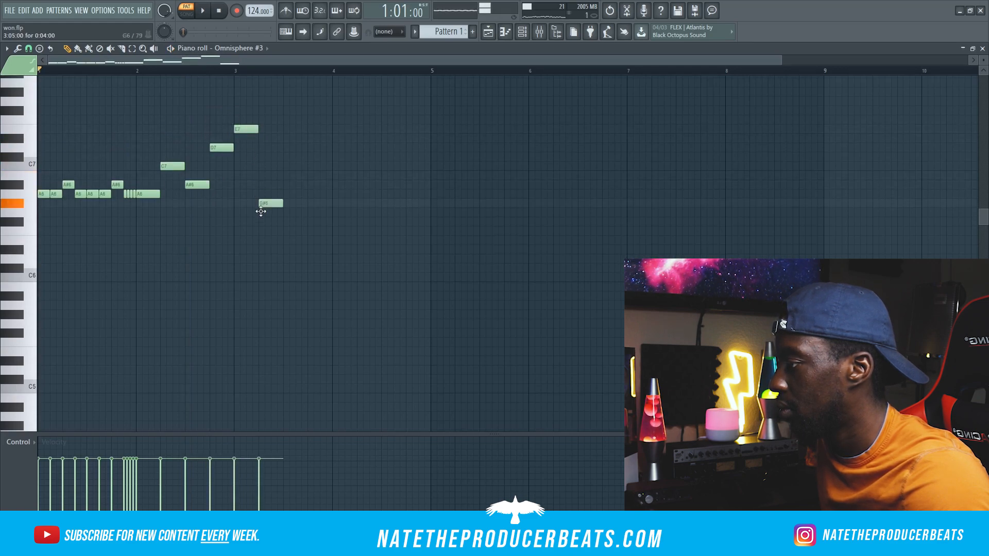
{"action": "key", "text": "space"}
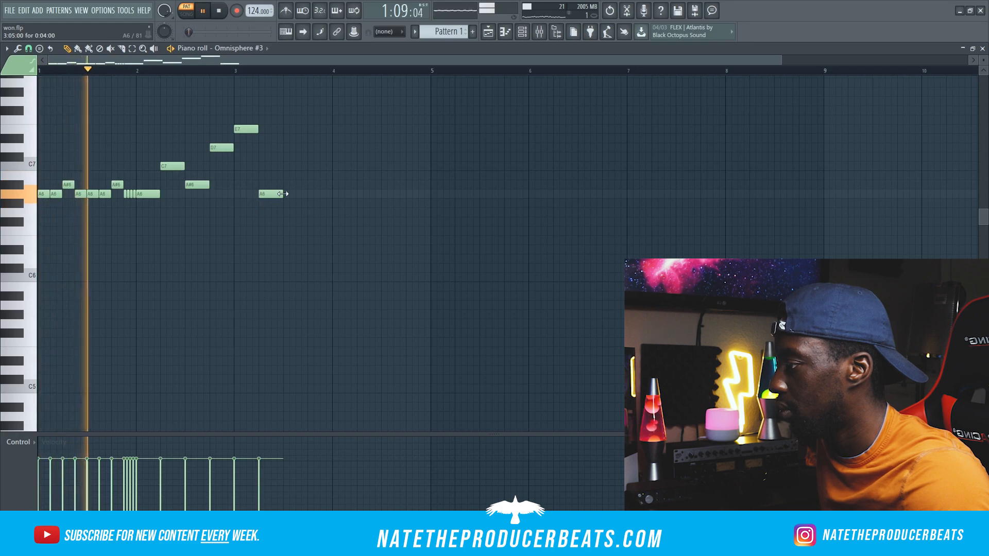
{"action": "left_click_drag", "start_coordinate": [285, 194], "coordinate": [332, 202]}
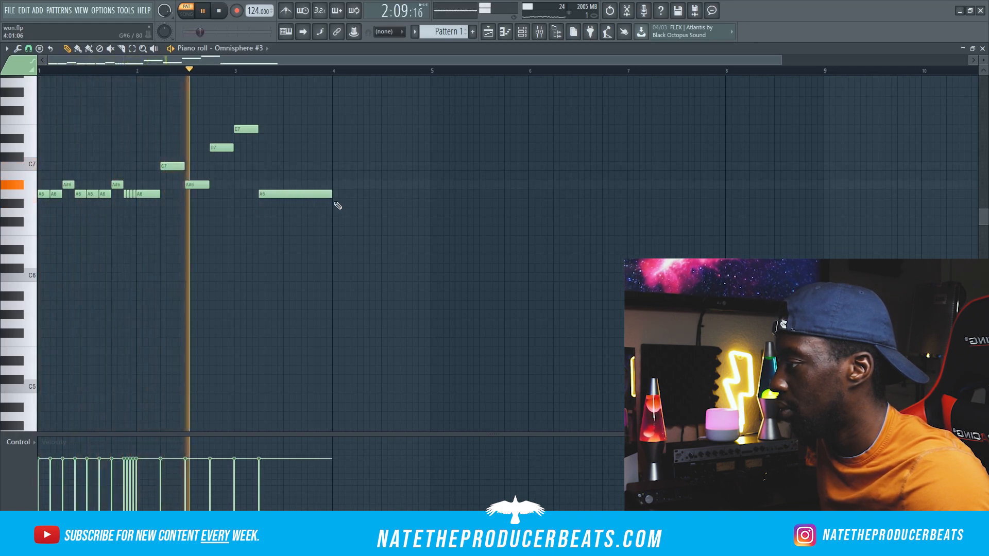
Step: Shorten the bar 2 A#6 to two steps, add a two-step G#6 at step 11, and replace the D7 at step 13 with the E7
{"action": "key", "text": "space"}
{"action": "key", "text": "space"}
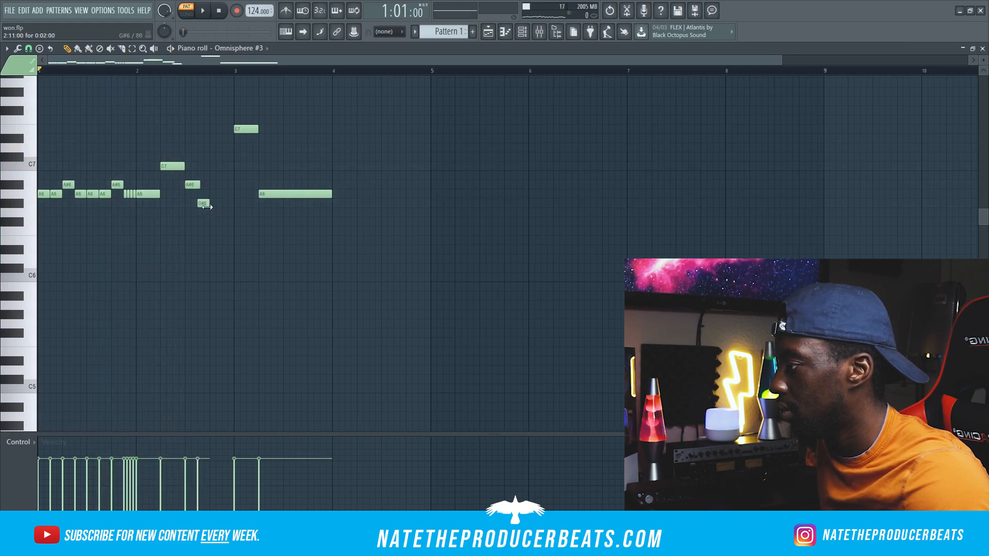
{"action": "left_click_drag", "start_coordinate": [214, 132], "coordinate": [218, 132]}
{"action": "key", "text": "space"}
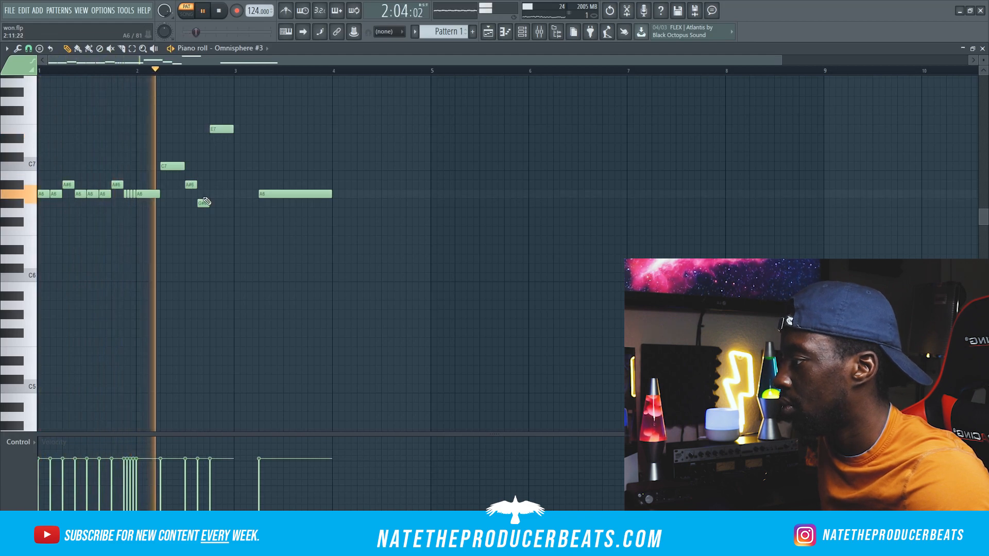
{"action": "key", "text": "space"}
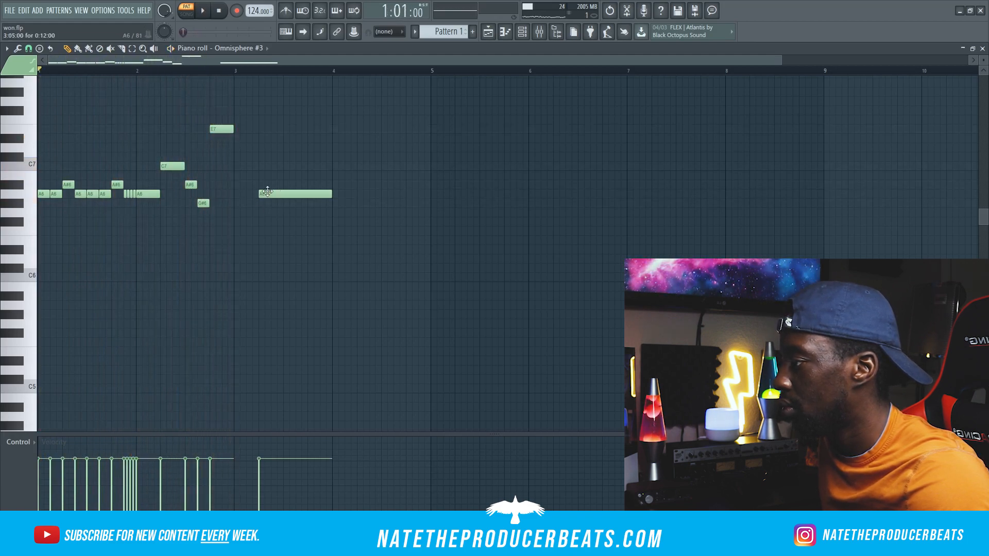
Step: Lower the bar 2 step 13 note to D7 and shorten it, delete the long bar 3 A6, and place a four-step C7 at bar 2 step 15
{"action": "left_click_drag", "start_coordinate": [226, 132], "coordinate": [227, 152]}
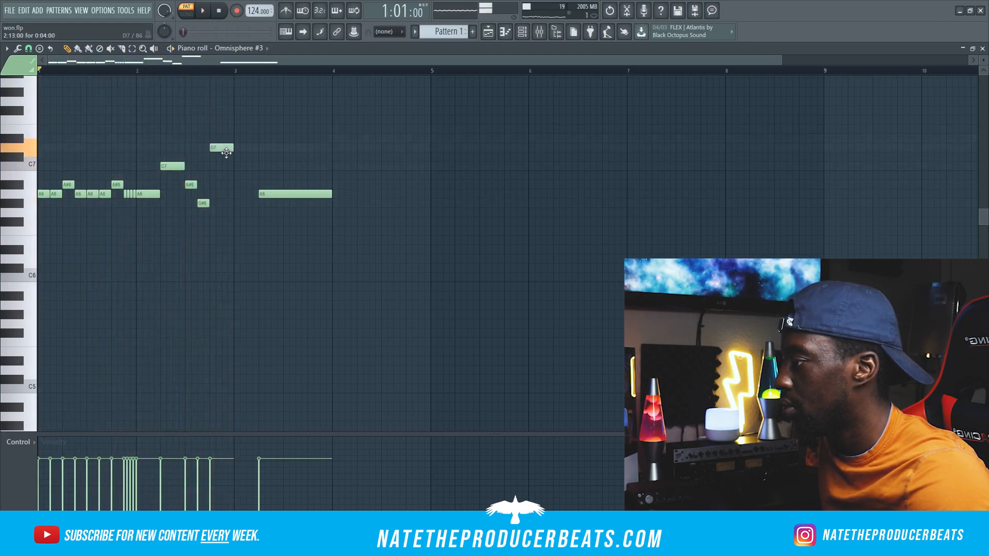
{"action": "key", "text": "space"}
{"action": "right_click", "coordinate": [286, 194]}
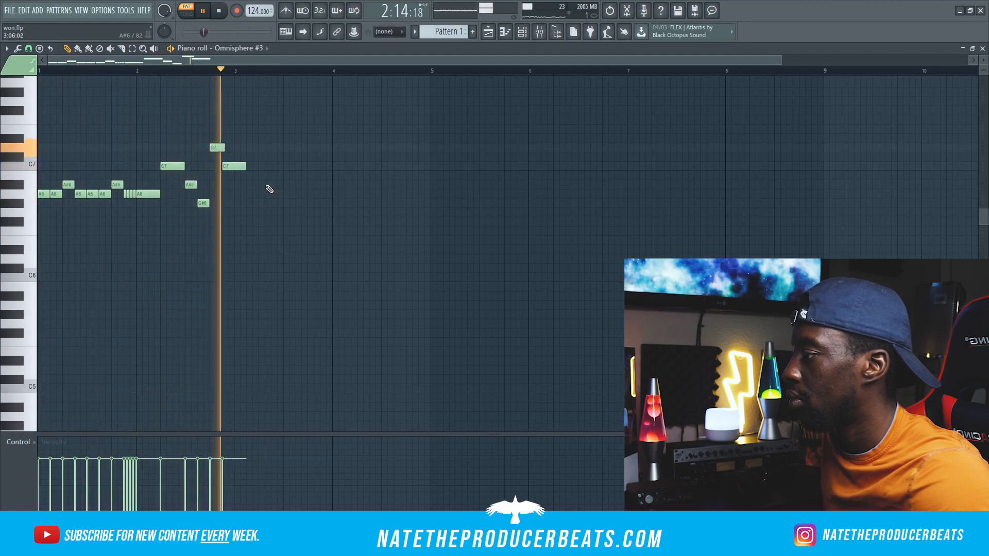
Step: Raise the bar 2 step 11 note to A6, and lower the step 15 note to G6 with a two-step length
{"action": "key", "text": "space"}
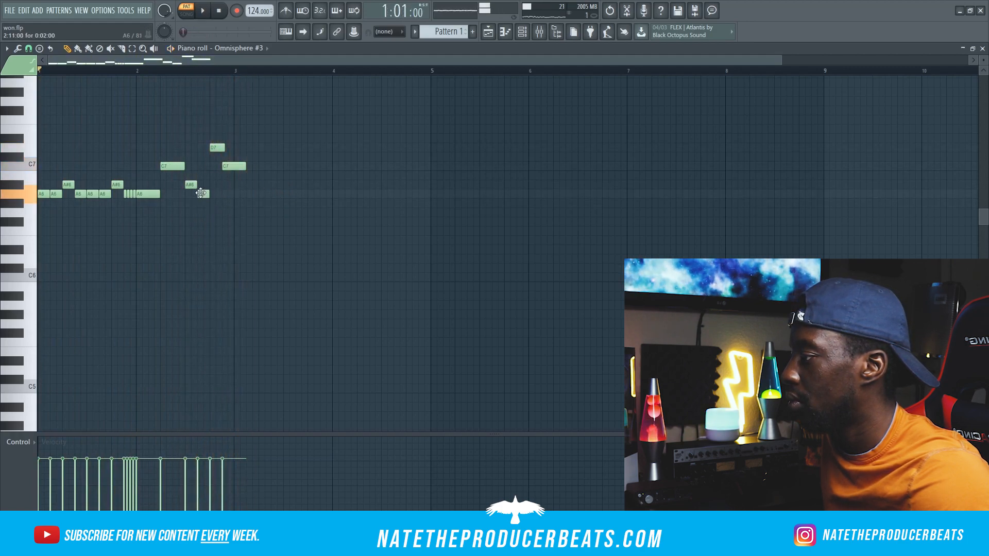
{"action": "key", "text": "space"}
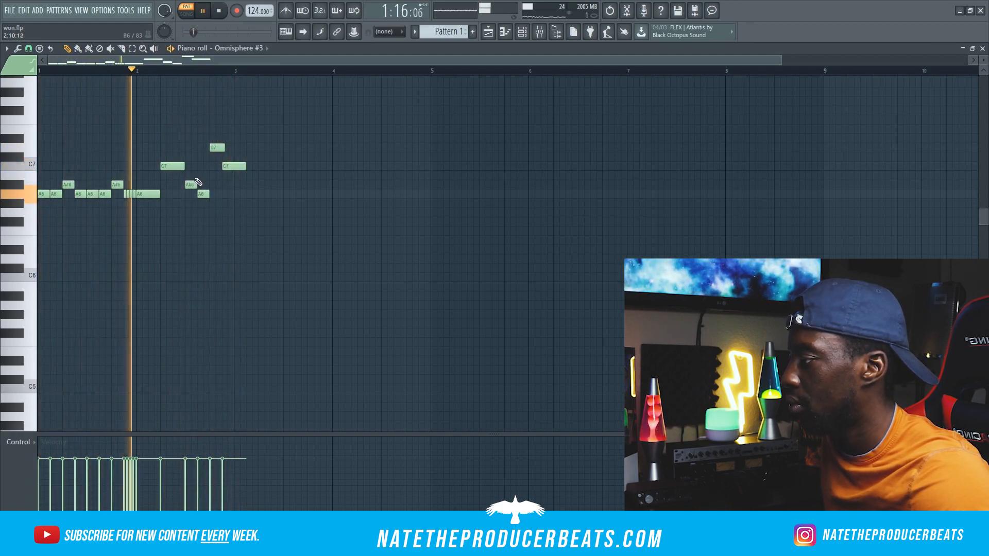
{"action": "key", "text": "space"}
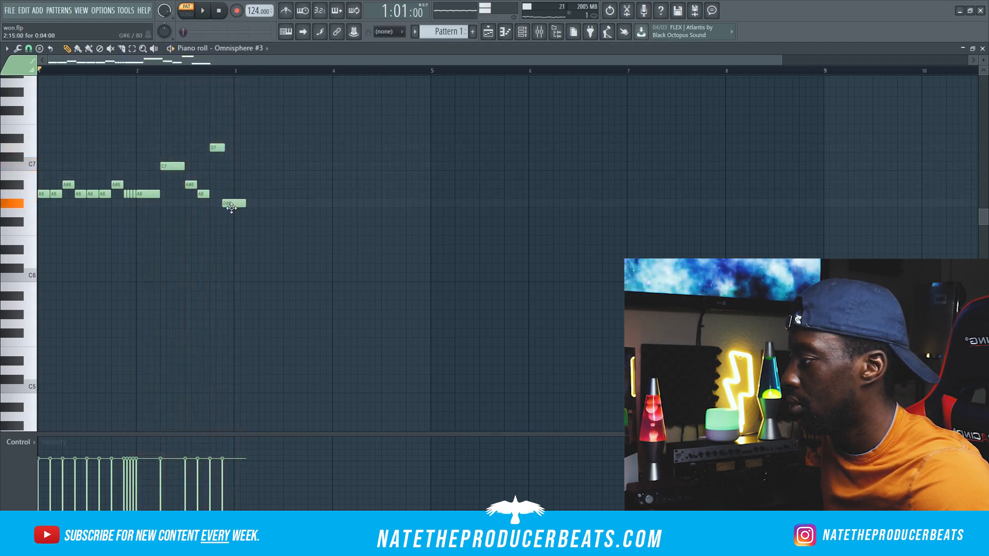
{"action": "key", "text": "space"}
{"action": "mouse_move", "coordinate": [246, 215]}
{"action": "left_mouse_down"}
{"action": "mouse_move", "coordinate": [234, 219]}
{"action": "mouse_move", "coordinate": [281, 220]}
{"action": "mouse_move", "coordinate": [220, 217]}
{"action": "mouse_move", "coordinate": [232, 219]}
{"action": "left_mouse_up"}
Step: Lower the Omnisphere #3 channel volume and load the Unstable Love Organ patch from the Retro Land category
{"action": "key", "text": "F6"}
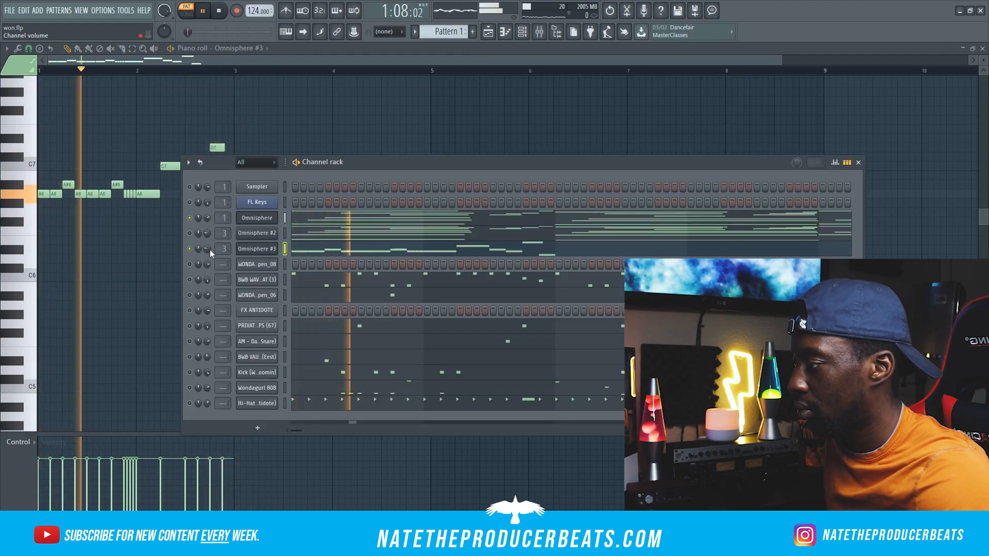
{"action": "left_click_drag", "start_coordinate": [207, 249], "coordinate": [206, 256]}
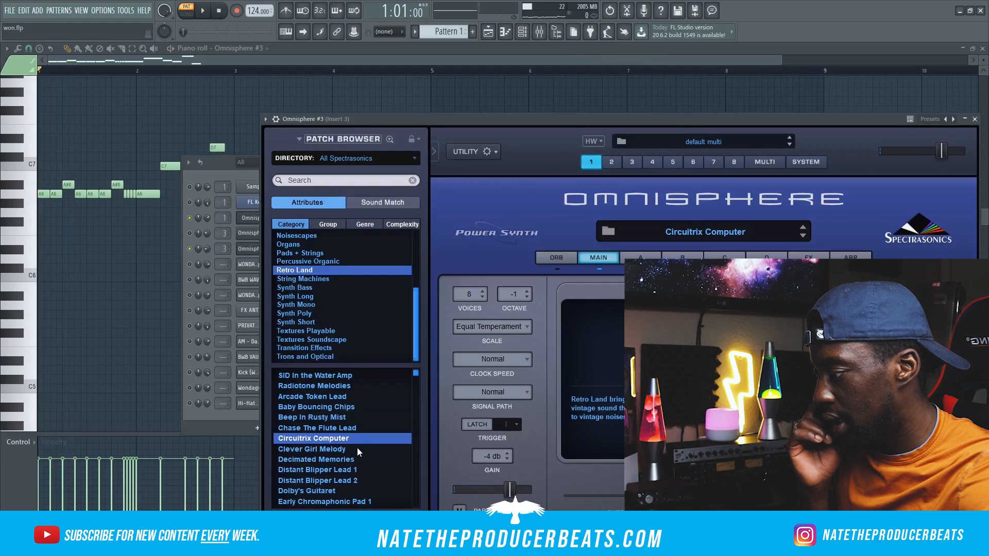
{"action": "scroll", "coordinate": [351, 451], "scroll_direction": "down", "scroll_amount": 2}
{"action": "left_click", "coordinate": [341, 449]}
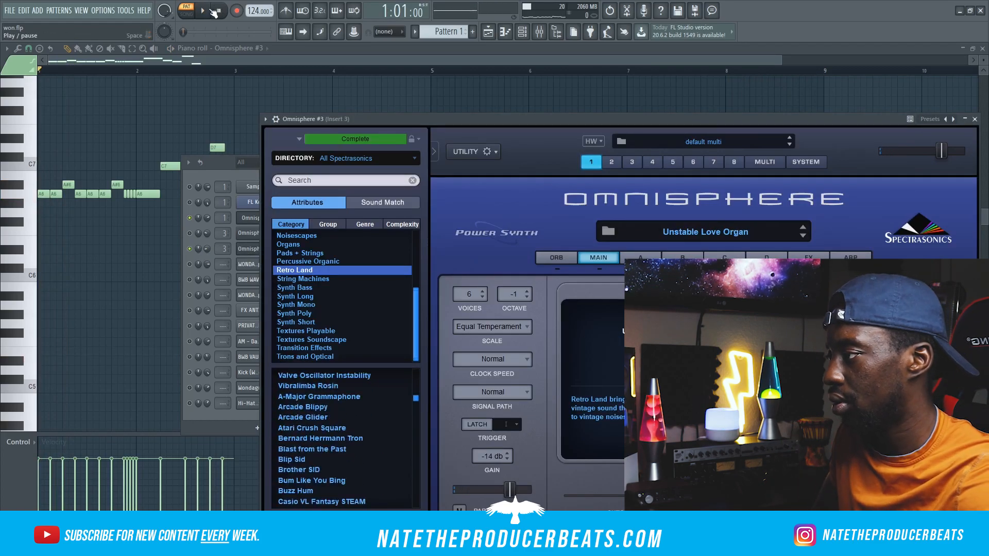
{"action": "left_click", "coordinate": [209, 10]}
{"action": "left_click", "coordinate": [177, 77]}
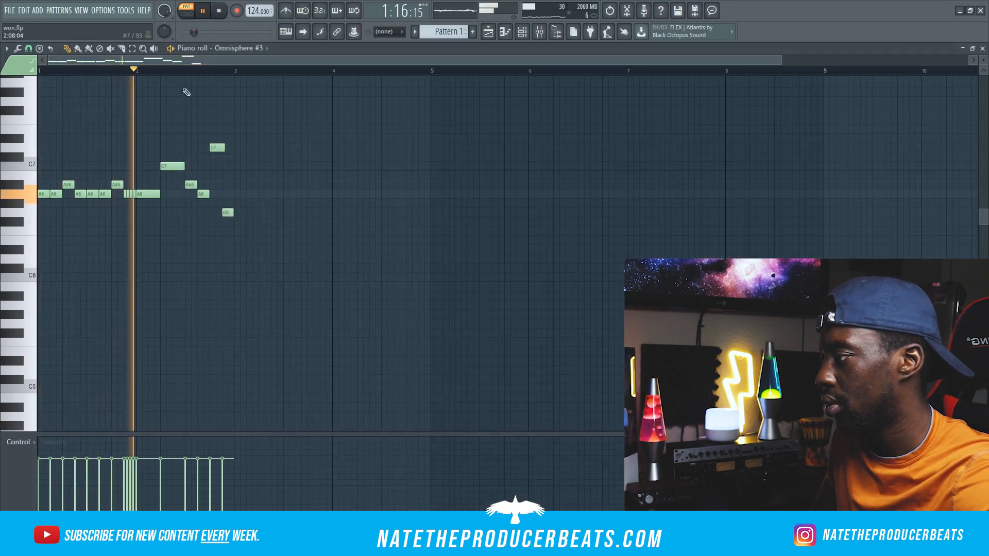
Step: Duplicate the whole two-bar Omnisphere #3 melody into bars 3 and 4
{"action": "key", "text": "space"}
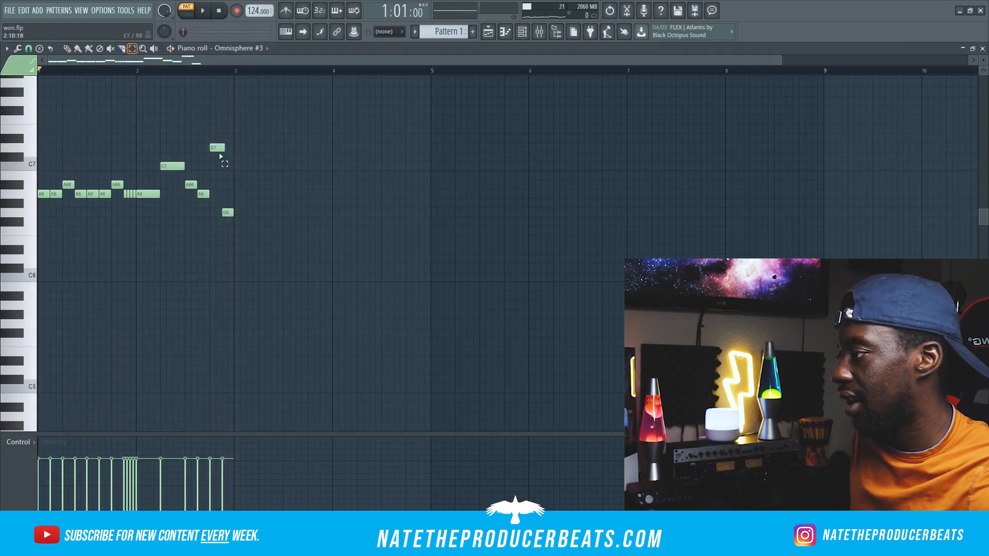
{"action": "key", "text": "ctrl+a"}
{"action": "key", "text": "ctrl+b"}
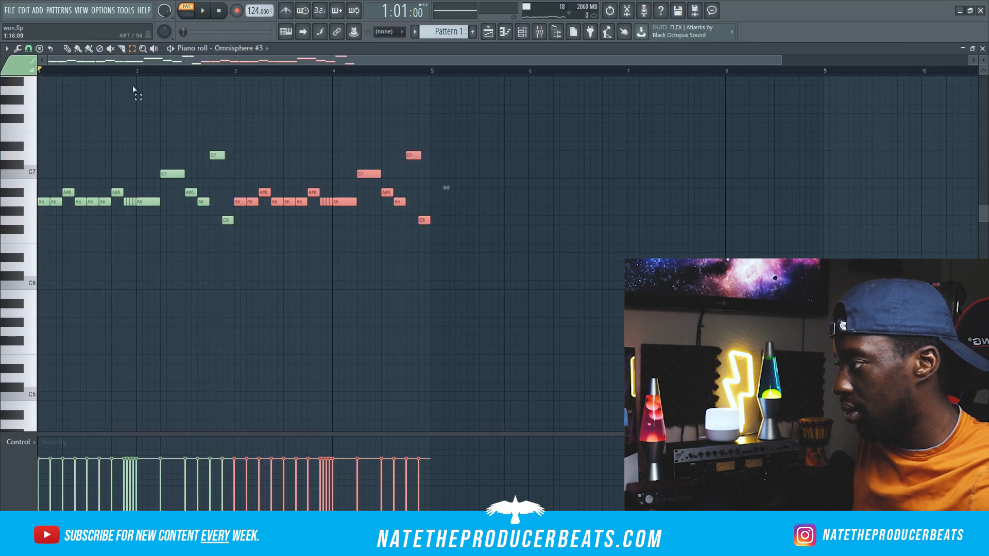
Step: In bar 4 of the Omnisphere #3 melody, replace the step 9 note with D7 and the step 11 note with C7
{"action": "key", "text": "space"}
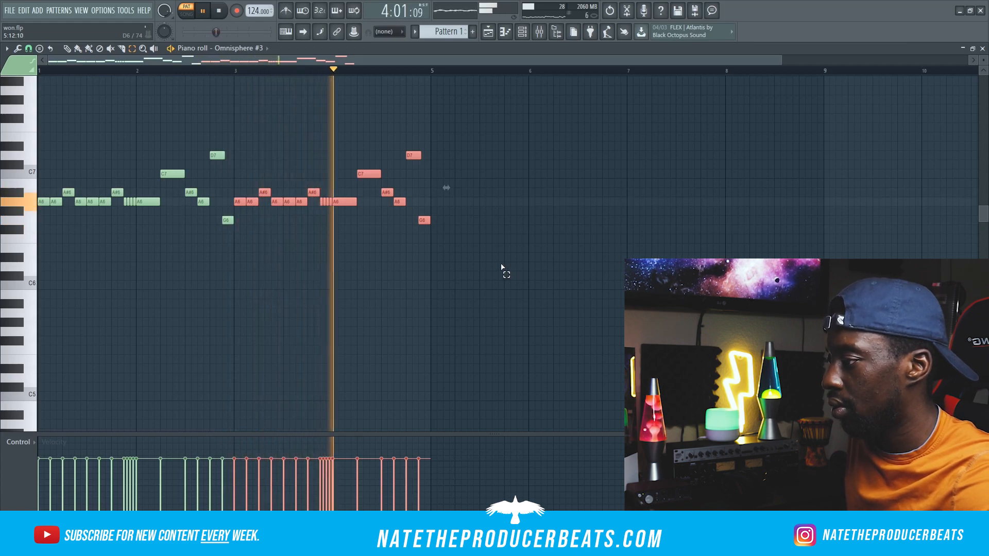
{"action": "key", "text": "space"}
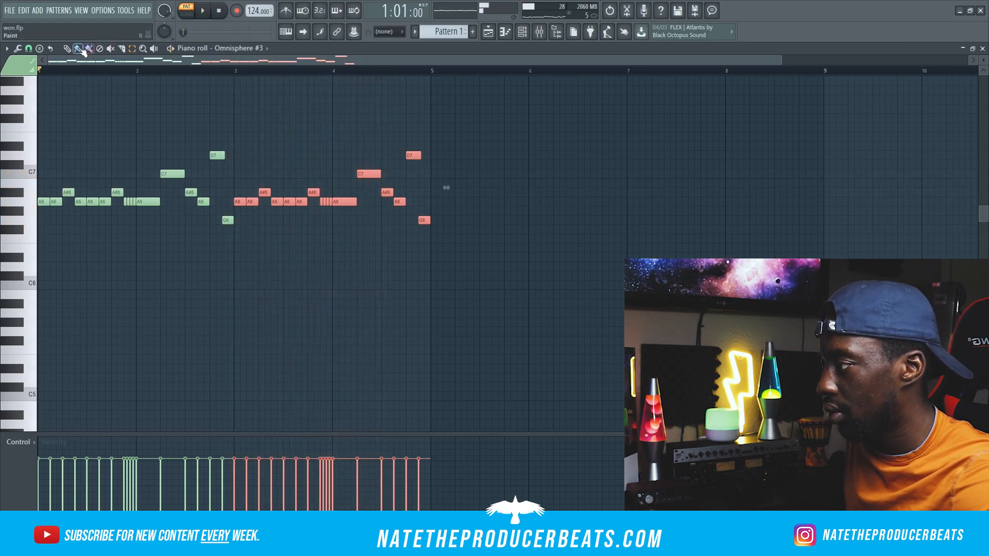
{"action": "left_click", "coordinate": [384, 145]}
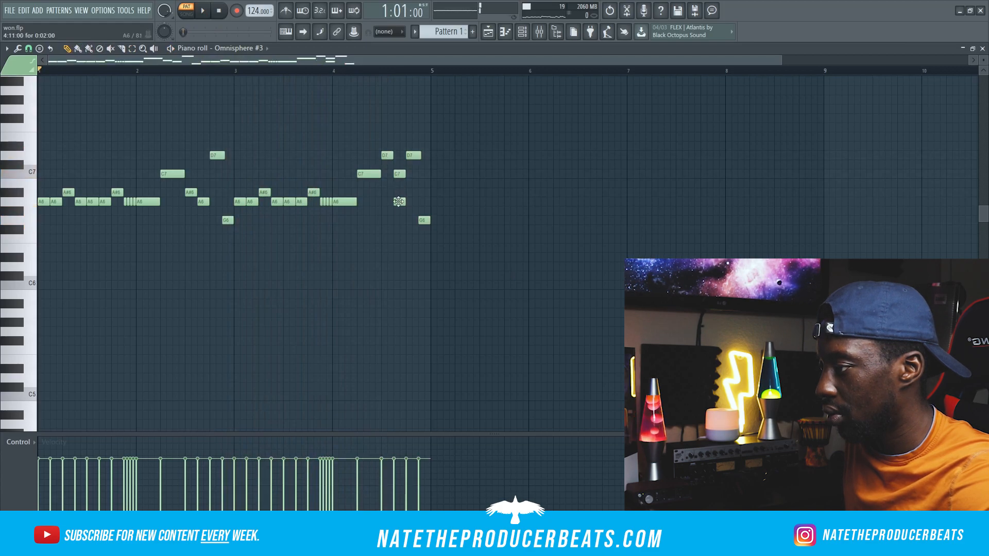
{"action": "key", "text": "space"}
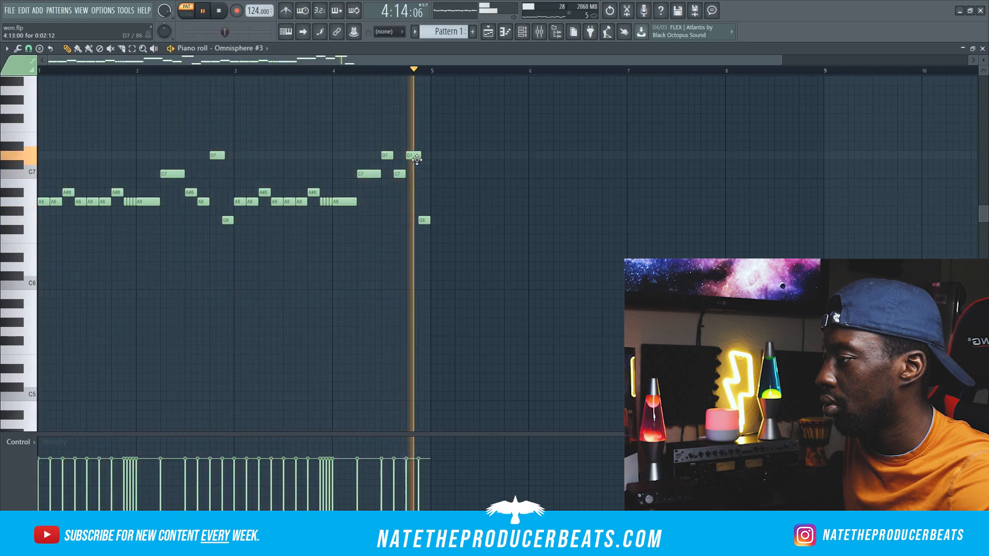
{"action": "key", "text": "space"}
Step: Raise the bar 4 step 13 note to F7, and replace the step 15 G6 with a two-step E7
{"action": "left_click", "coordinate": [354, 70]}
{"action": "key", "text": "space"}
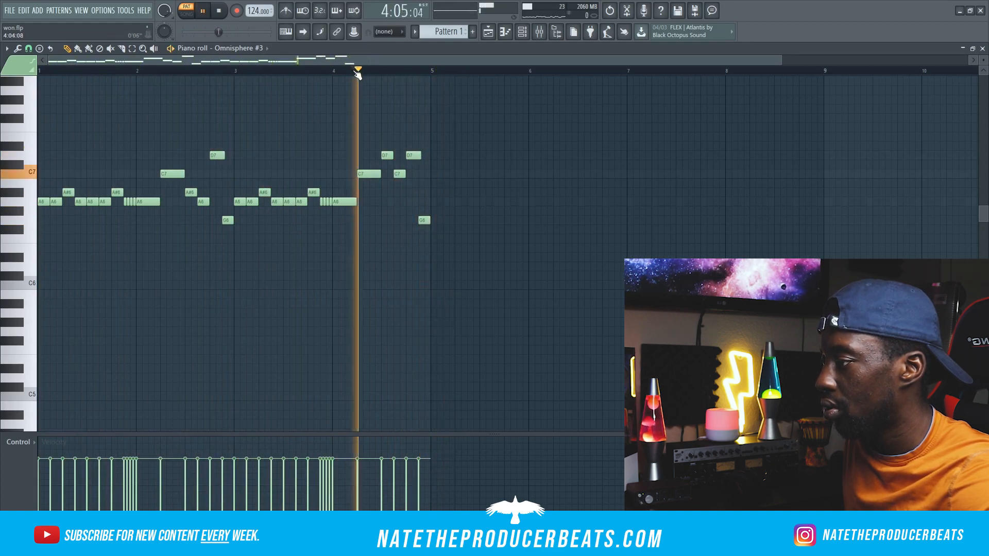
{"action": "key", "text": "space"}
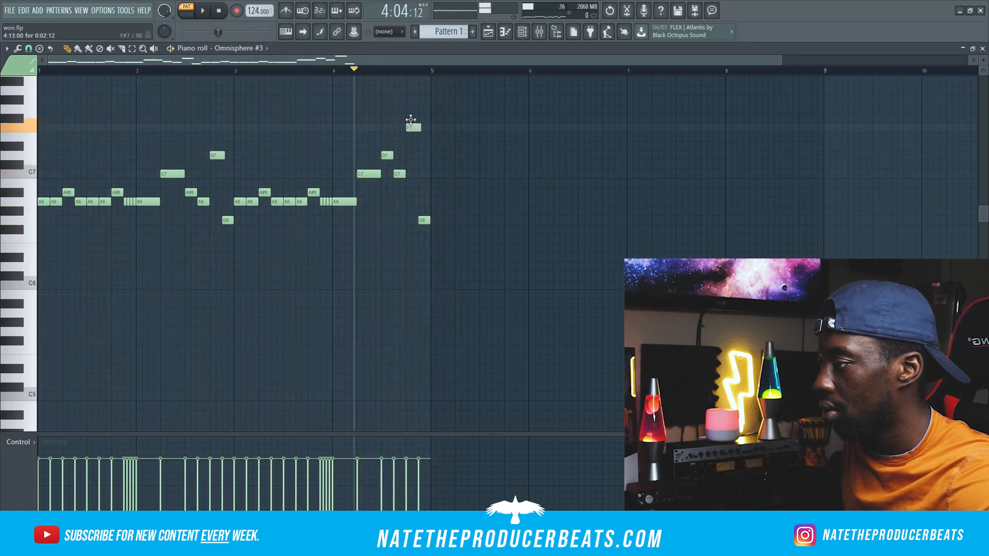
{"action": "key", "text": "space"}
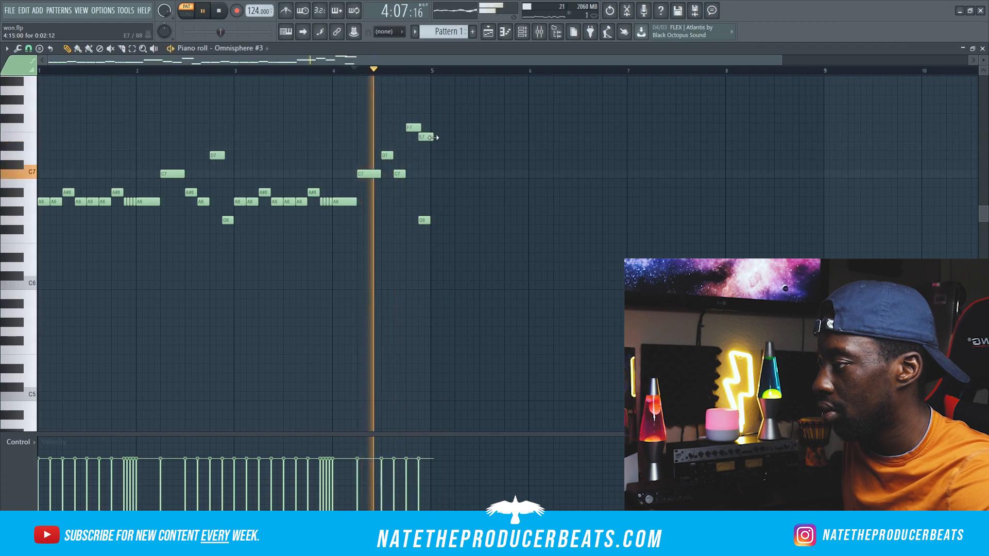
{"action": "right_click", "coordinate": [423, 220]}
{"action": "key", "text": "space"}
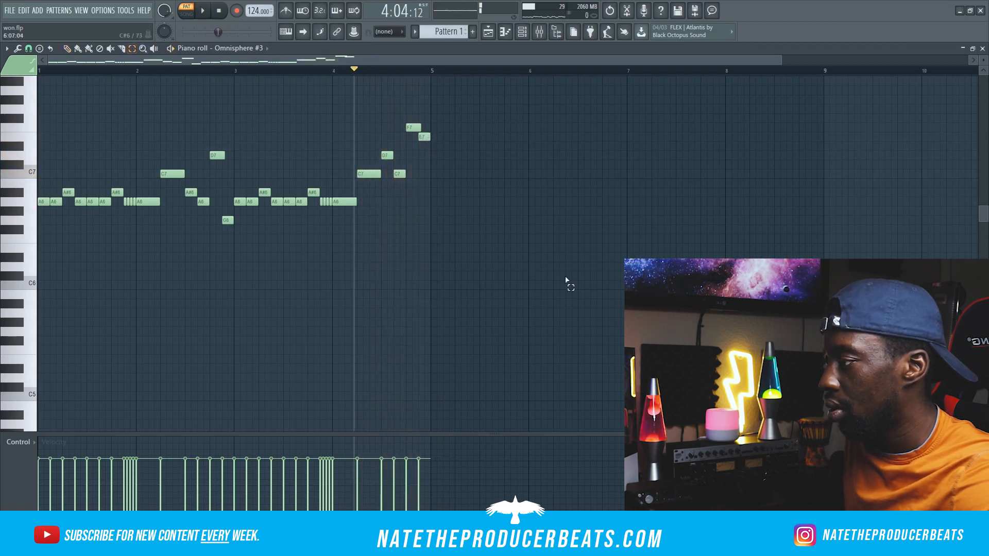
Step: Duplicate the whole four-bar melody into bars 5 to 8 and raise the copy by one octave
{"action": "scroll", "coordinate": [568, 281], "scroll_direction": "up", "scroll_amount": 1}
{"action": "key", "text": "ctrl+a"}
{"action": "key", "text": "ctrl+b"}
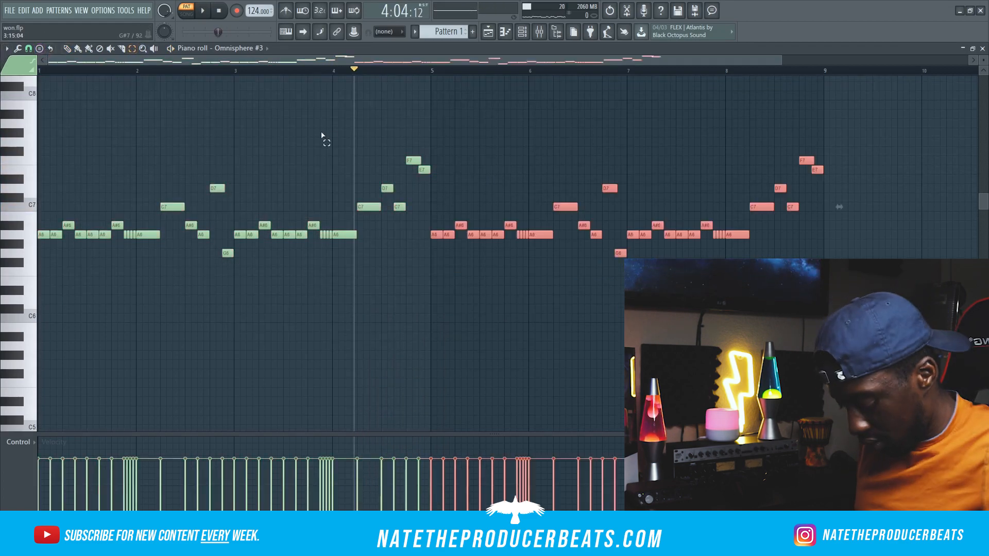
{"action": "key", "text": "ctrl+Up"}
{"action": "key", "text": "space"}
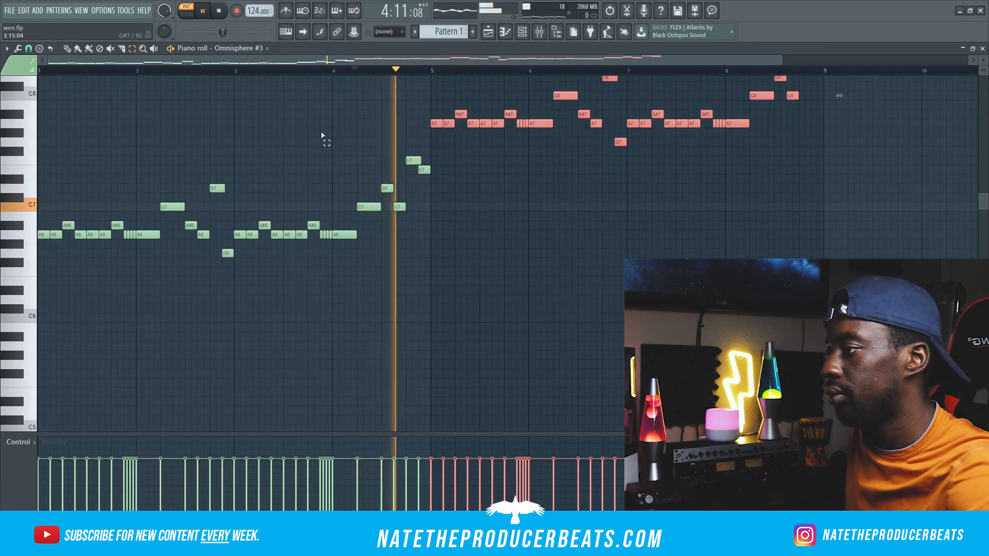
{"action": "scroll", "coordinate": [508, 368], "scroll_direction": "up", "scroll_amount": 3}
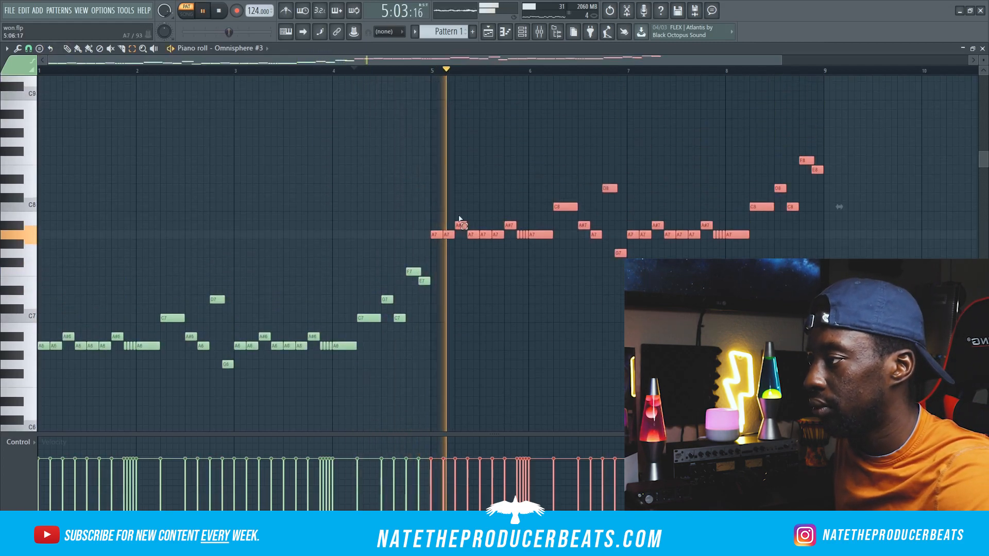
Step: Show the channel rack and mixer, and route the Omnisphere #3 channel to mixer track 4
{"action": "left_click", "coordinate": [506, 33]}
{"action": "left_click", "coordinate": [505, 33]}
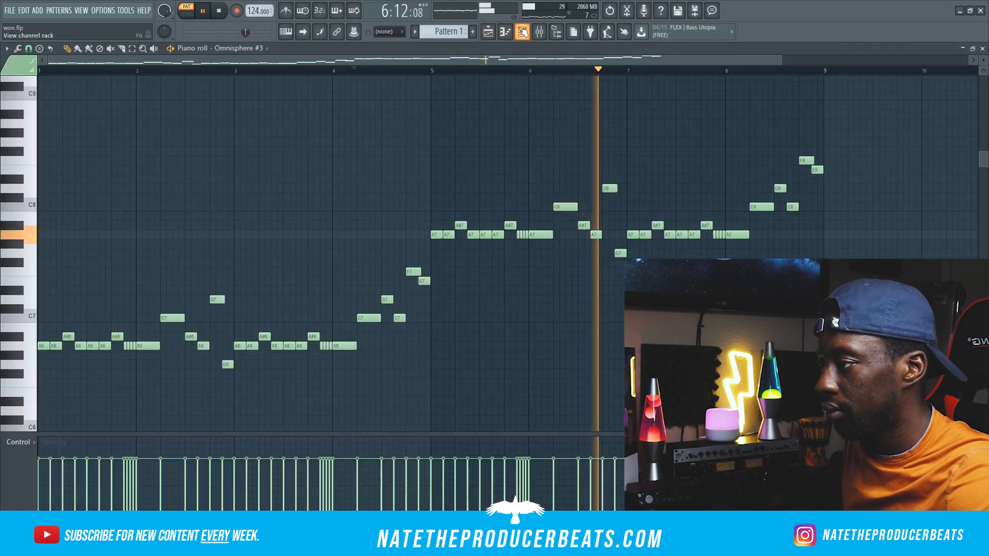
{"action": "left_click", "coordinate": [521, 32]}
{"action": "left_click", "coordinate": [521, 33]}
{"action": "left_click", "coordinate": [522, 32]}
{"action": "left_click", "coordinate": [539, 33]}
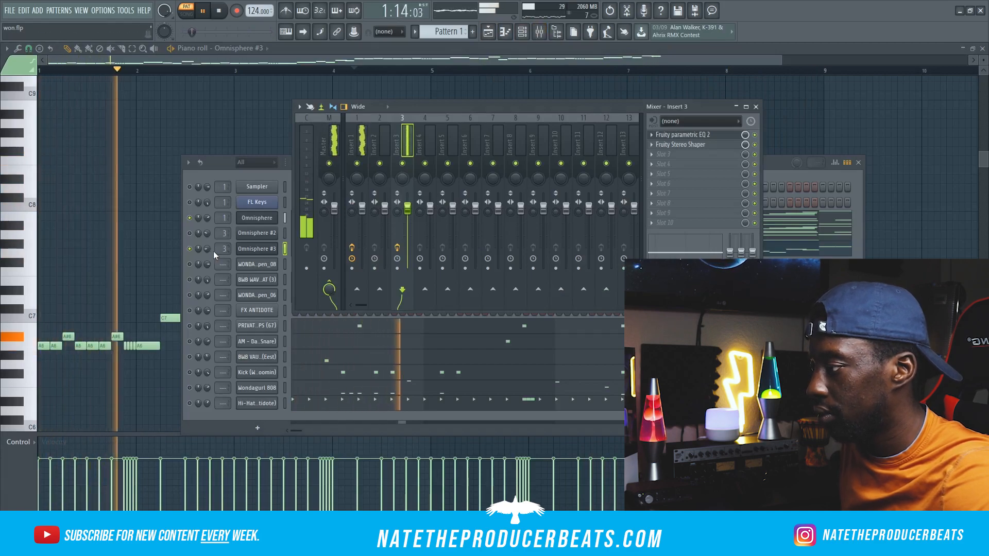
{"action": "key", "text": "space"}
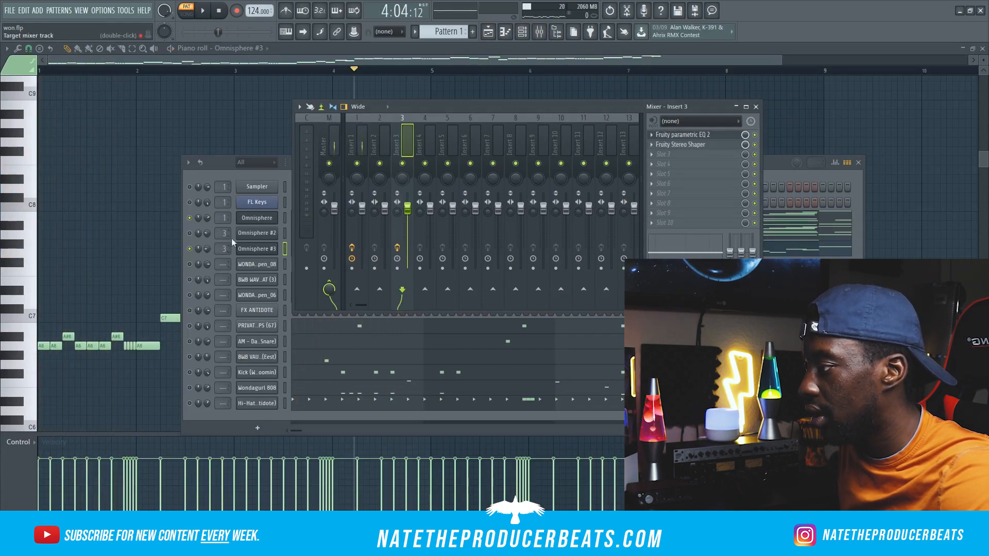
{"action": "left_click_drag", "start_coordinate": [222, 249], "coordinate": [223, 246]}
Step: Load Fruity parametric EQ 2 in the first effect slot of mixer track 4 and place its window over the mixer
{"action": "left_click", "coordinate": [721, 149]}
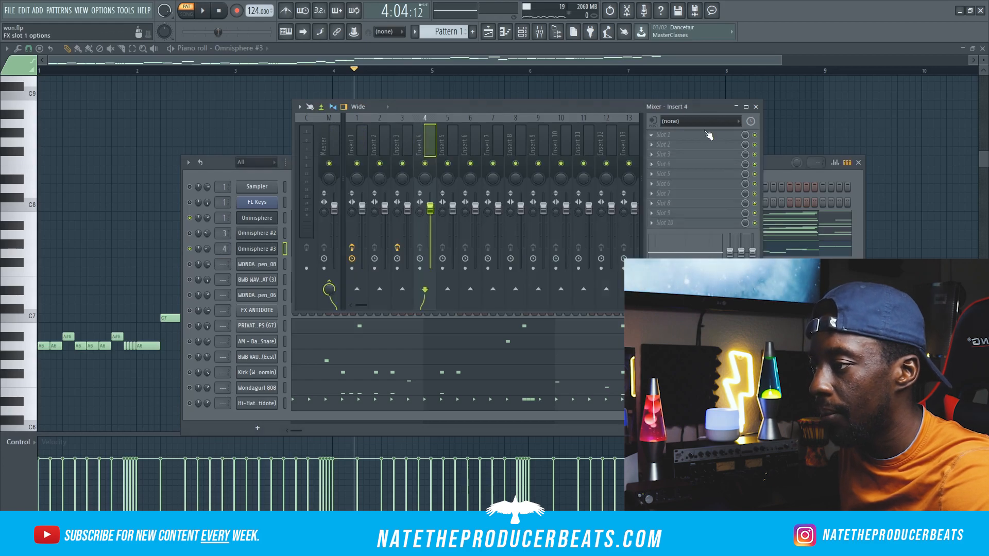
{"action": "left_click", "coordinate": [709, 134]}
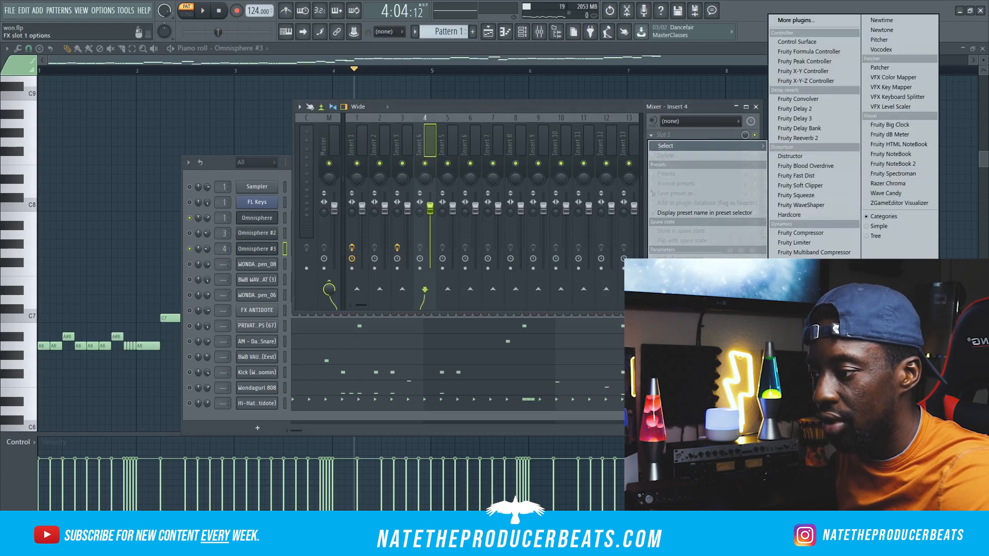
{"action": "left_click", "coordinate": [809, 359]}
{"action": "left_click", "coordinate": [37, 124]}
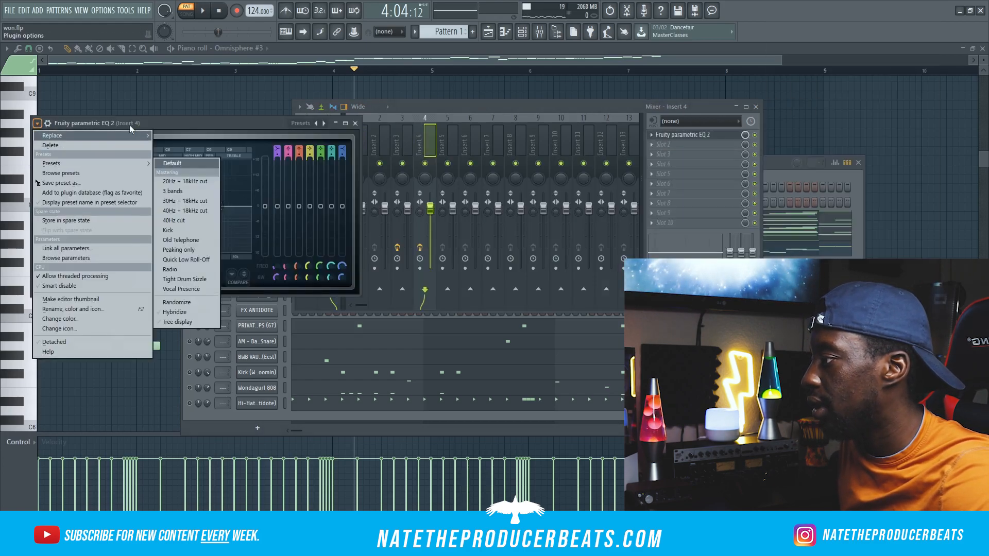
{"action": "left_click", "coordinate": [97, 125]}
{"action": "left_click_drag", "start_coordinate": [96, 123], "coordinate": [367, 134]}
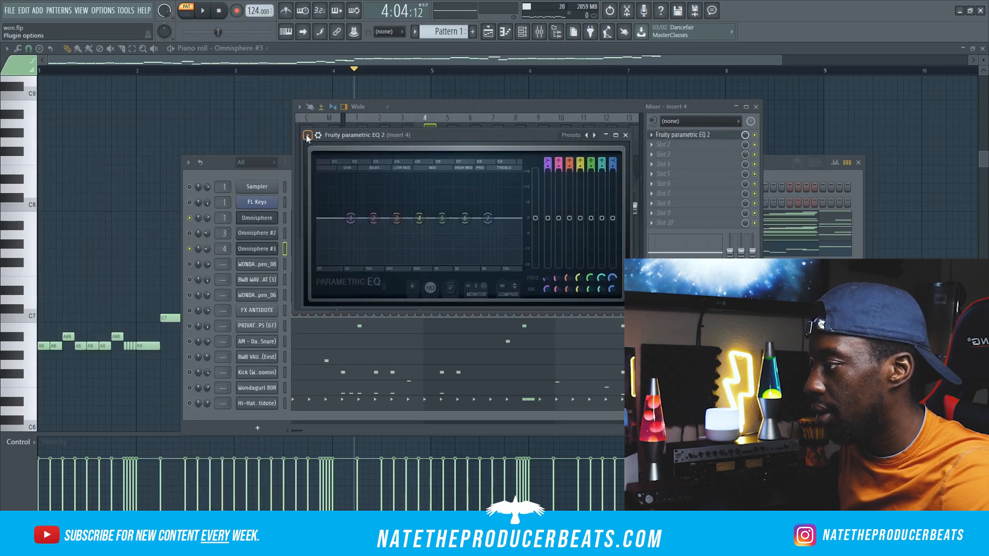
Step: Apply the 40Hz cut preset to the EQ and raise the high-pass band to about 300 Hz during playback
{"action": "left_click", "coordinate": [307, 135]}
{"action": "mouse_move", "coordinate": [357, 175]}
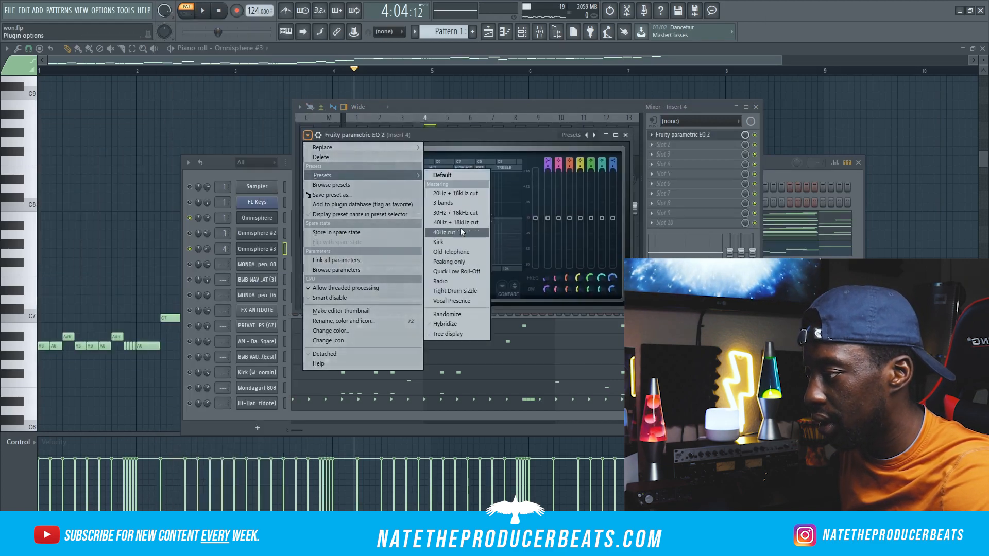
{"action": "left_click", "coordinate": [459, 231]}
{"action": "key", "text": "space"}
{"action": "left_click_drag", "start_coordinate": [331, 218], "coordinate": [397, 218]}
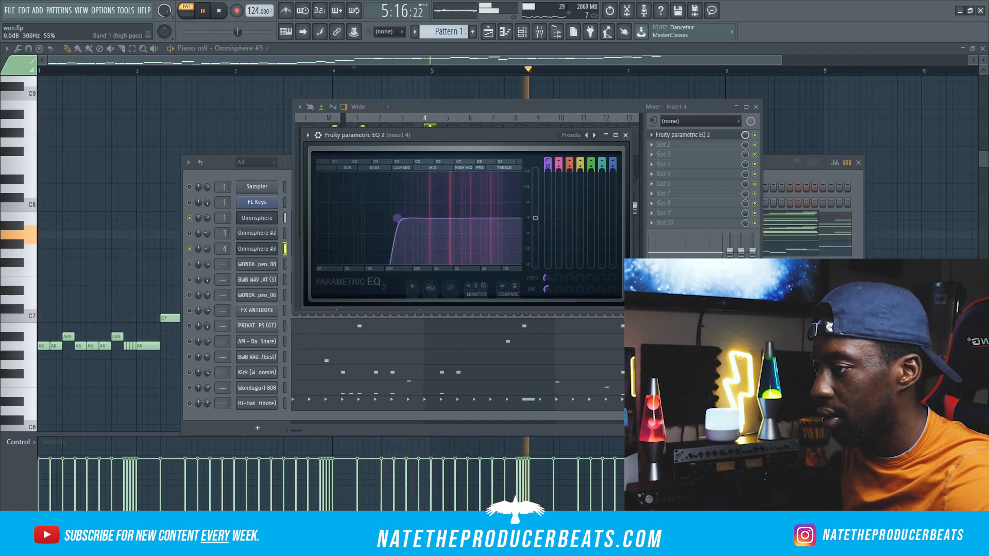
{"action": "key", "text": "space"}
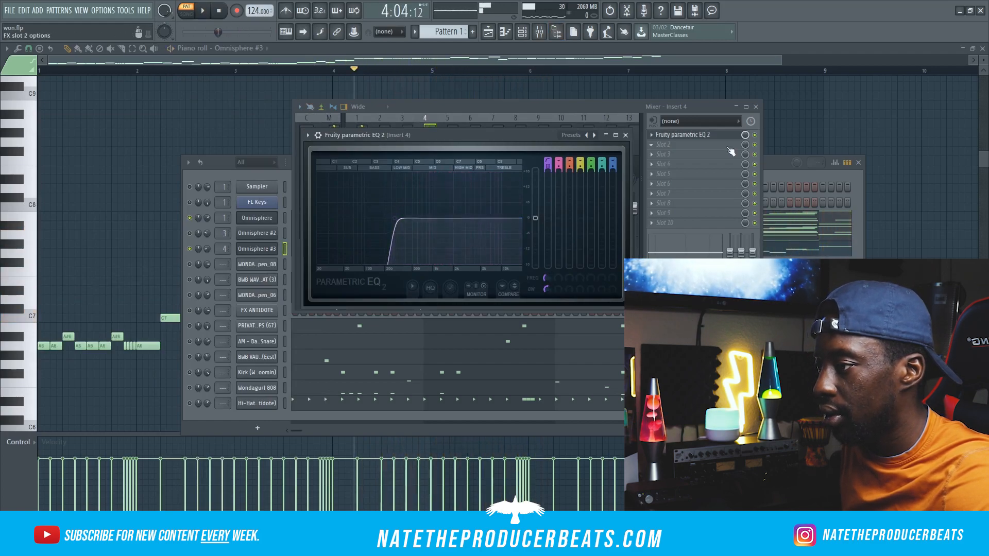
Step: Add the installed PanCake2 VST effect to the second slot of mixer track 4 and listen to its panning
{"action": "left_click", "coordinate": [558, 36]}
{"action": "scroll", "coordinate": [49, 263], "scroll_direction": "up", "scroll_amount": 10}
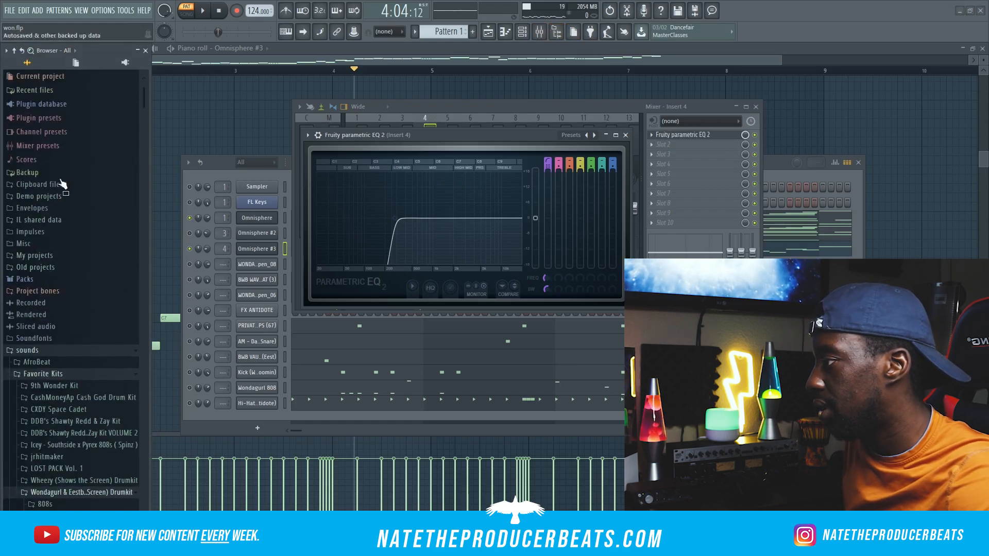
{"action": "left_click", "coordinate": [66, 106]}
{"action": "left_click", "coordinate": [42, 140]}
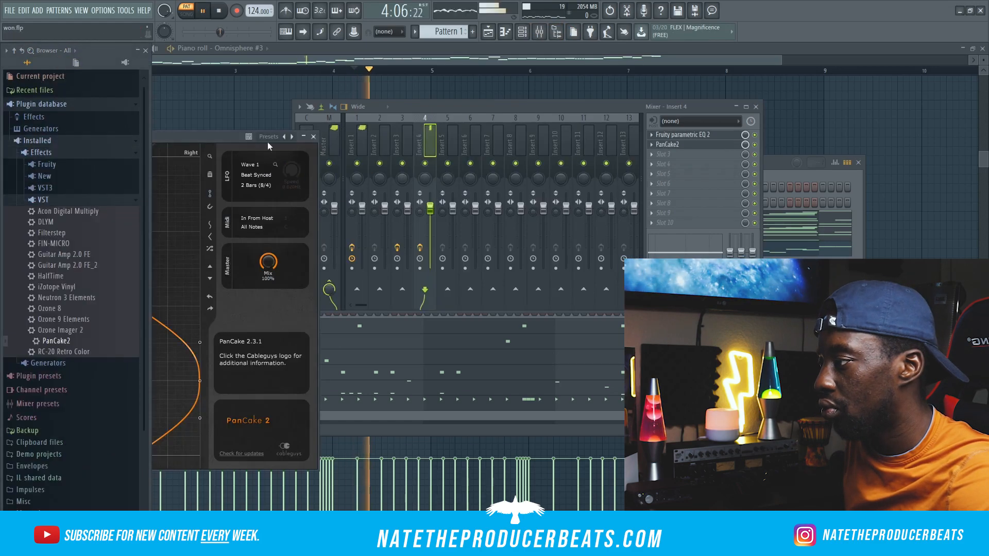
{"action": "left_click_drag", "start_coordinate": [267, 141], "coordinate": [506, 139]}
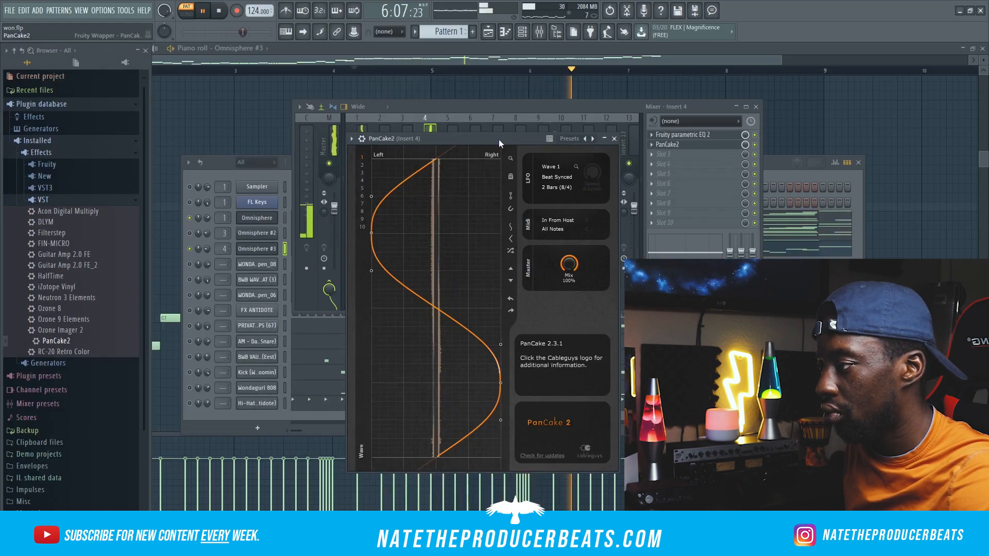
{"action": "key", "text": "space"}
Step: Add FIN-MICRO to the third slot of mixer track 4, set its mode to LP24 and adjust the amount
{"action": "left_click_drag", "start_coordinate": [63, 241], "coordinate": [674, 153]}
{"action": "key", "text": "space"}
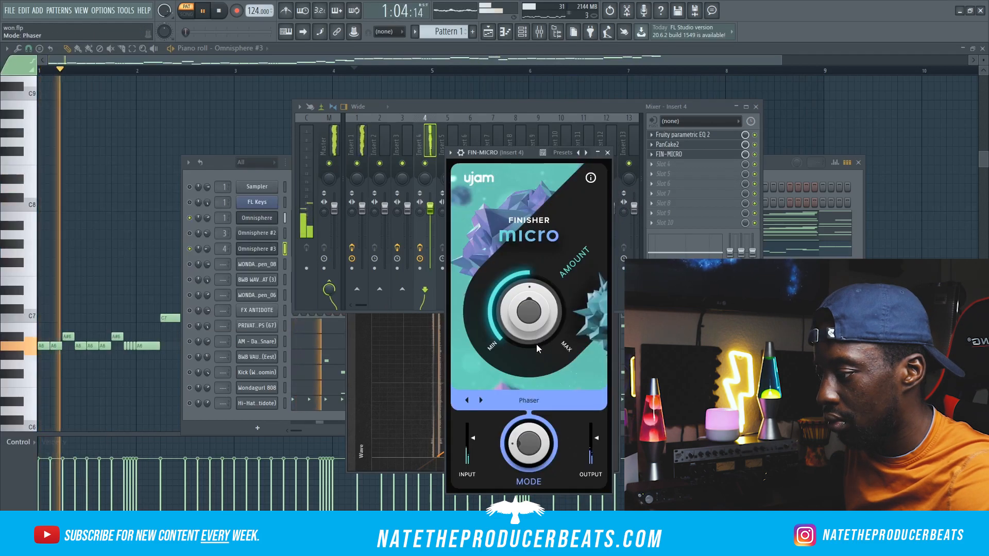
{"action": "left_click_drag", "start_coordinate": [536, 344], "coordinate": [537, 353]}
{"action": "left_click_drag", "start_coordinate": [521, 316], "coordinate": [515, 335]}
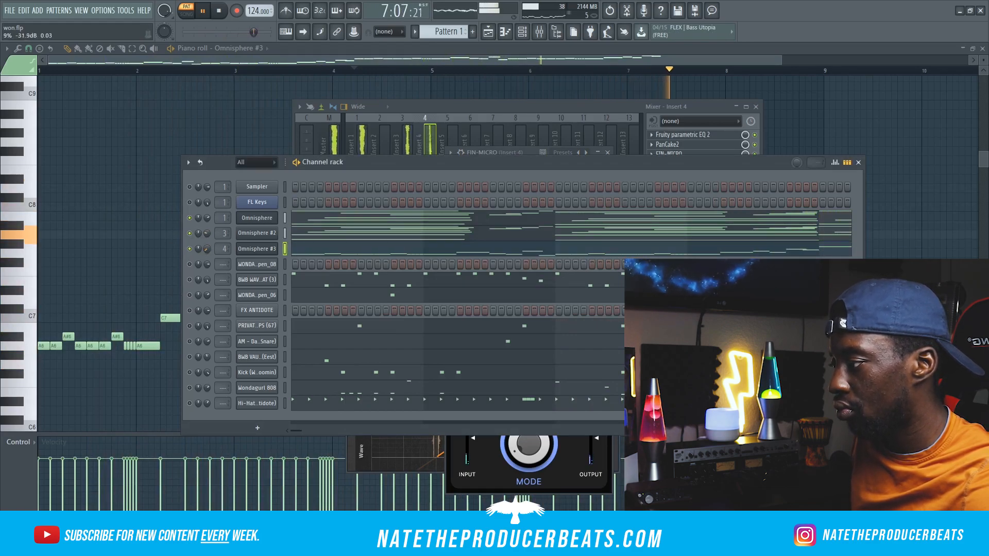
Step: Unmute all channels in the channel rack and clone the original Omnisphere channel
{"action": "right_click", "coordinate": [193, 220]}
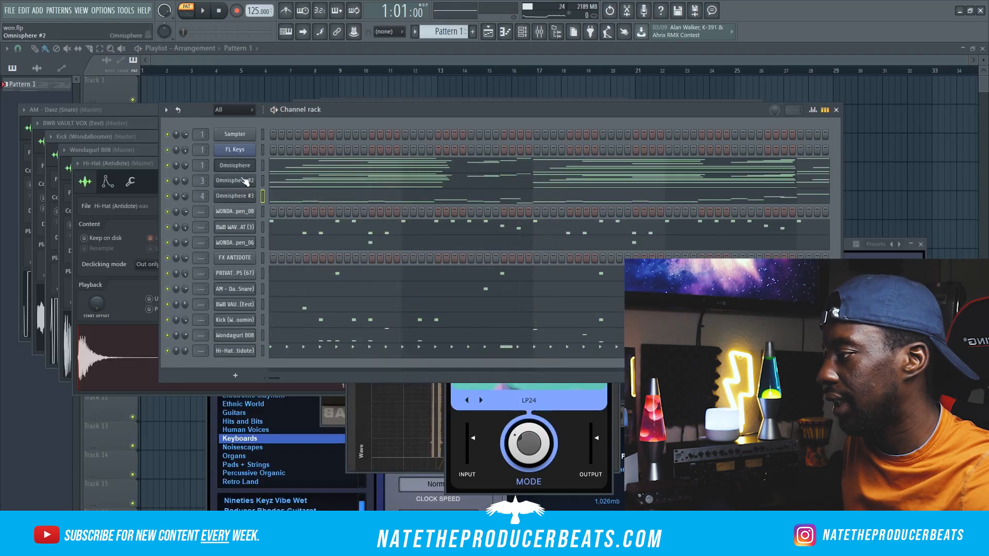
{"action": "right_click", "coordinate": [251, 169]}
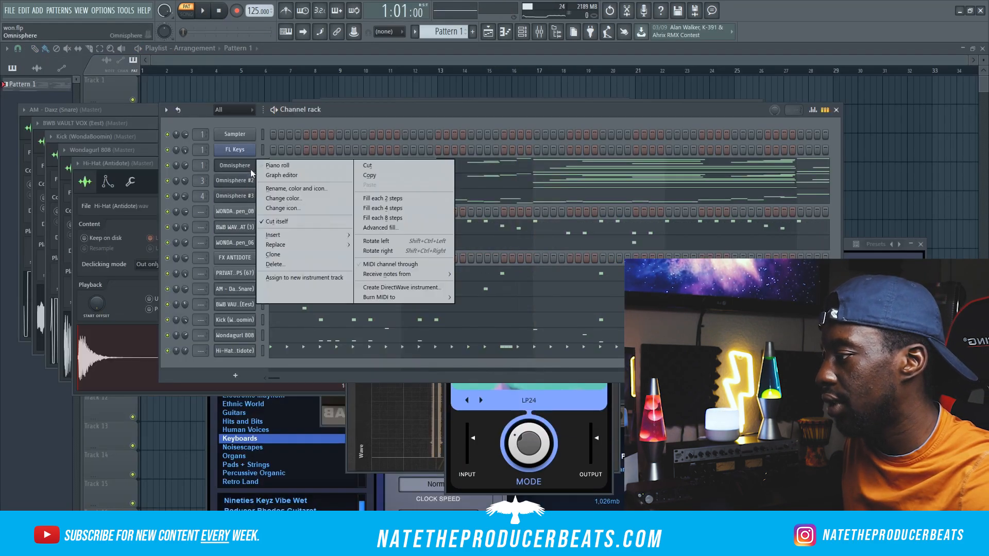
{"action": "left_click", "coordinate": [290, 255]}
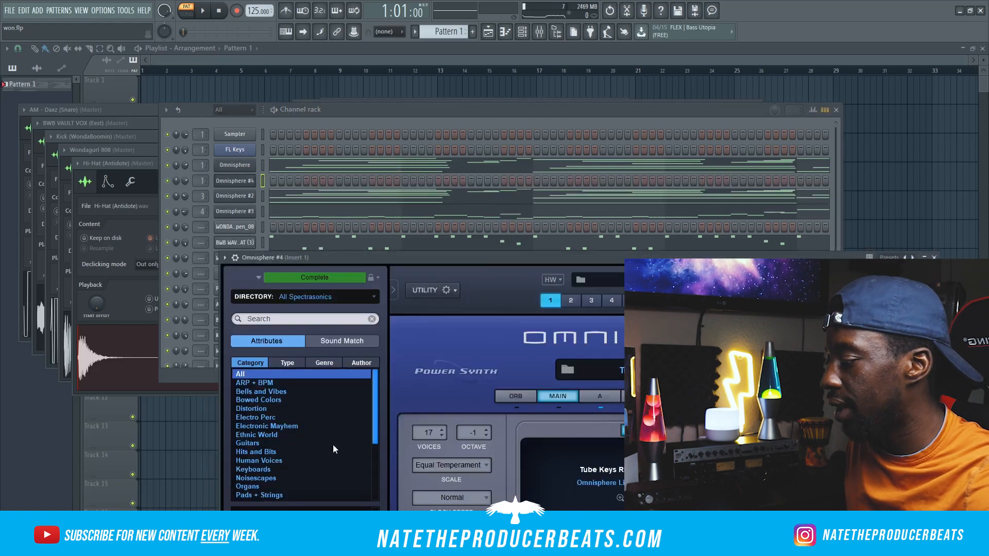
Step: Load the Pad of Swedes patch from Pads + Strings in the cloned channel and copy the Omnisphere notes into it
{"action": "scroll", "coordinate": [317, 454], "scroll_direction": "down", "scroll_amount": 5}
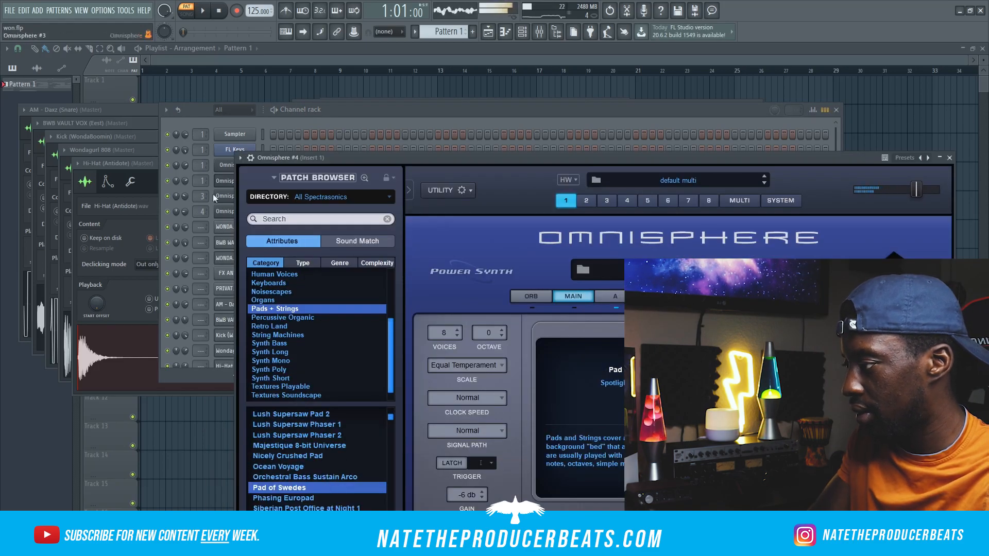
{"action": "left_click", "coordinate": [322, 122]}
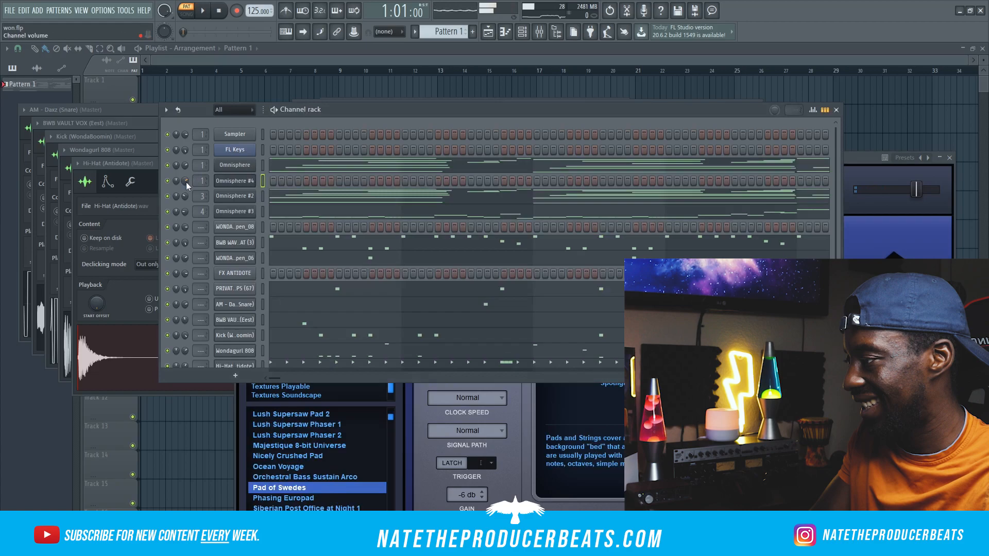
{"action": "key", "text": "space"}
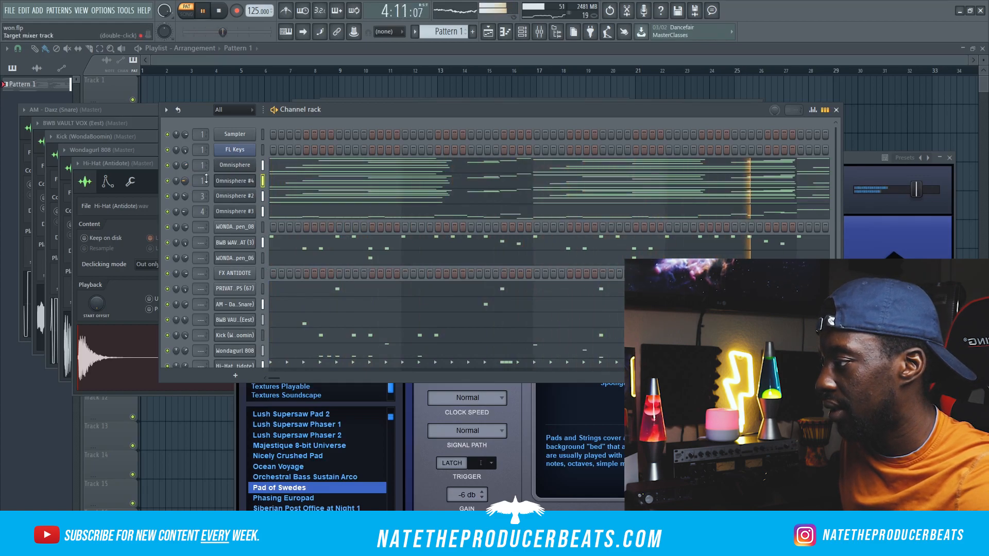
{"action": "key", "text": "space"}
Step: Solo the Omnisphere #4 channel and open its notes in the piano roll
{"action": "right_click", "coordinate": [228, 180]}
{"action": "right_click", "coordinate": [167, 181]}
{"action": "left_click", "coordinate": [177, 186]}
{"action": "right_click", "coordinate": [243, 182]}
{"action": "left_click", "coordinate": [280, 183]}
Step: Transpose all Omnisphere #4 notes down one octave, play them back, and return to the channel rack
{"action": "key", "text": "space"}
{"action": "scroll", "coordinate": [259, 204], "scroll_direction": "down", "scroll_amount": 4}
{"action": "scroll", "coordinate": [247, 219], "scroll_direction": "up", "scroll_amount": 1}
{"action": "key", "text": "space"}
{"action": "scroll", "coordinate": [247, 218], "scroll_direction": "down", "scroll_amount": 1}
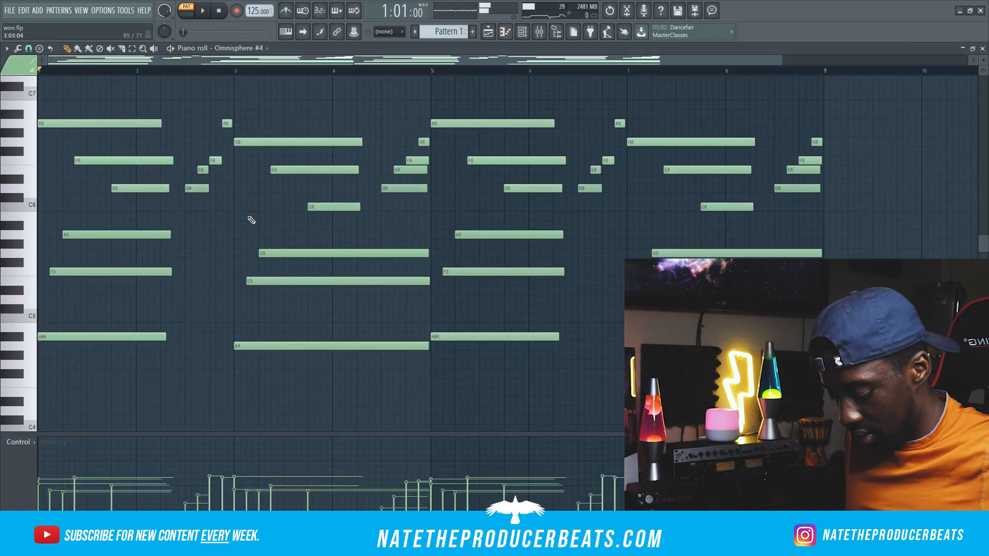
{"action": "key", "text": "ctrl+Down"}
{"action": "key", "text": "space"}
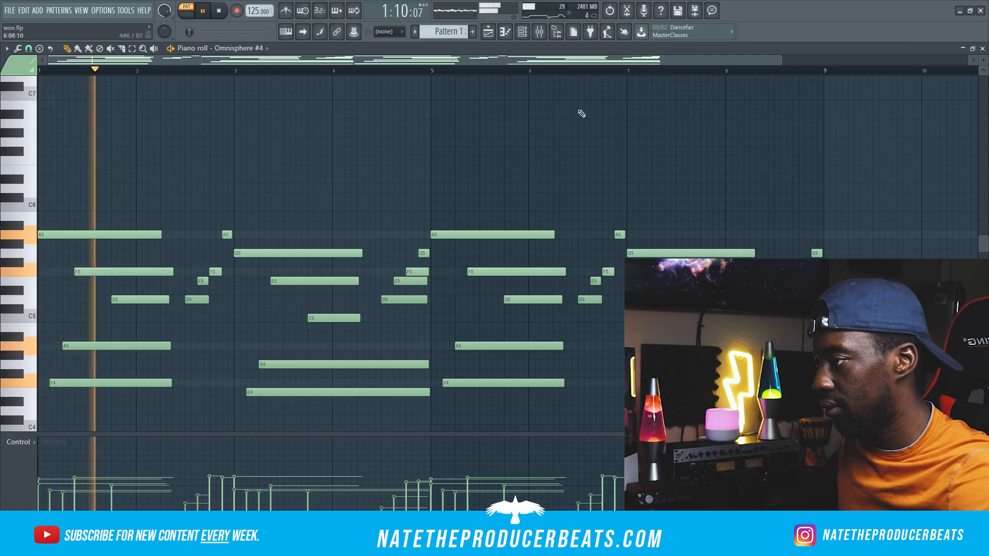
{"action": "scroll", "coordinate": [554, 118], "scroll_direction": "down", "scroll_amount": 2}
{"action": "key", "text": "F6"}
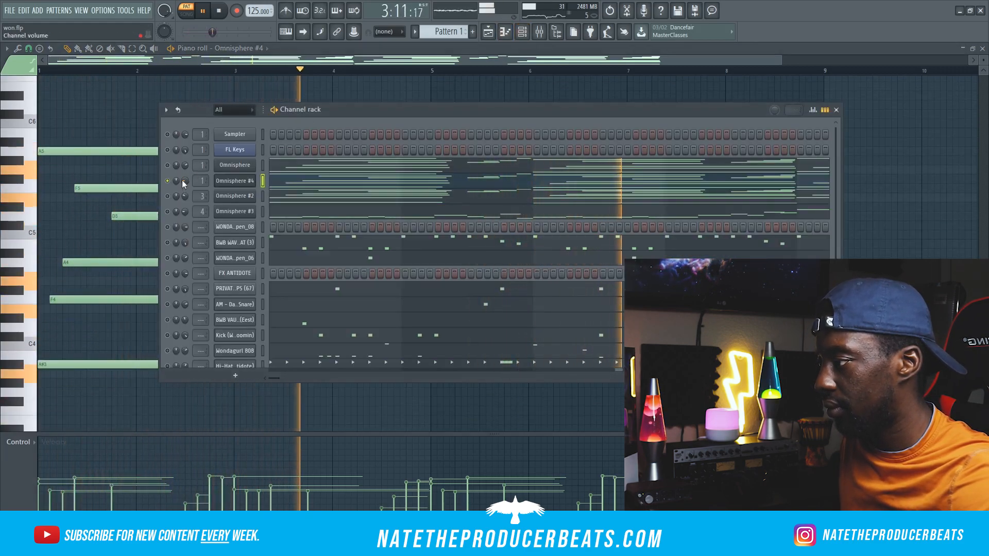
Step: Adjust the Omnisphere #4 channel's volume and unmute Omnisphere and Omnisphere #2 to hear the layers together
{"action": "left_click_drag", "start_coordinate": [185, 181], "coordinate": [185, 188]}
{"action": "left_click", "coordinate": [168, 166]}
{"action": "left_click", "coordinate": [168, 197]}
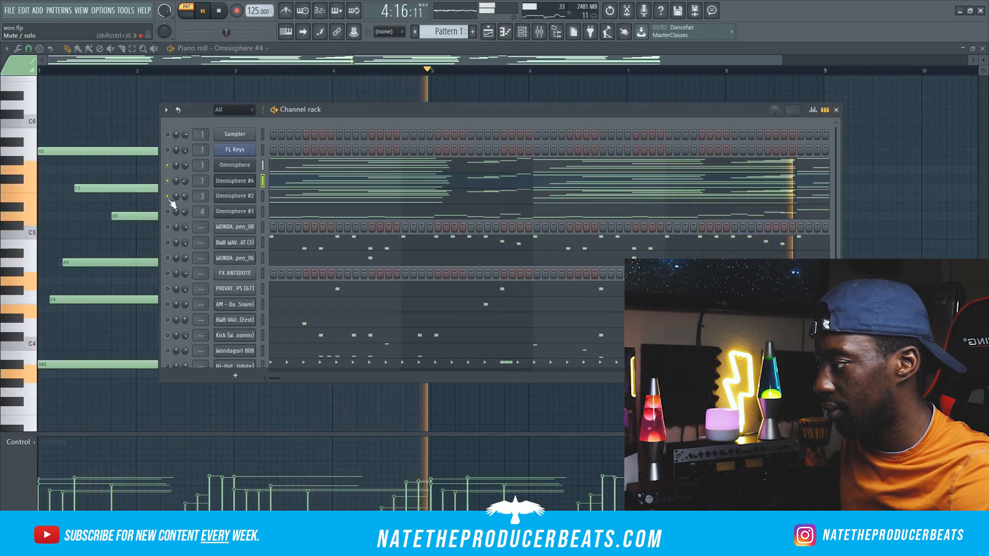
{"action": "right_click", "coordinate": [168, 165]}
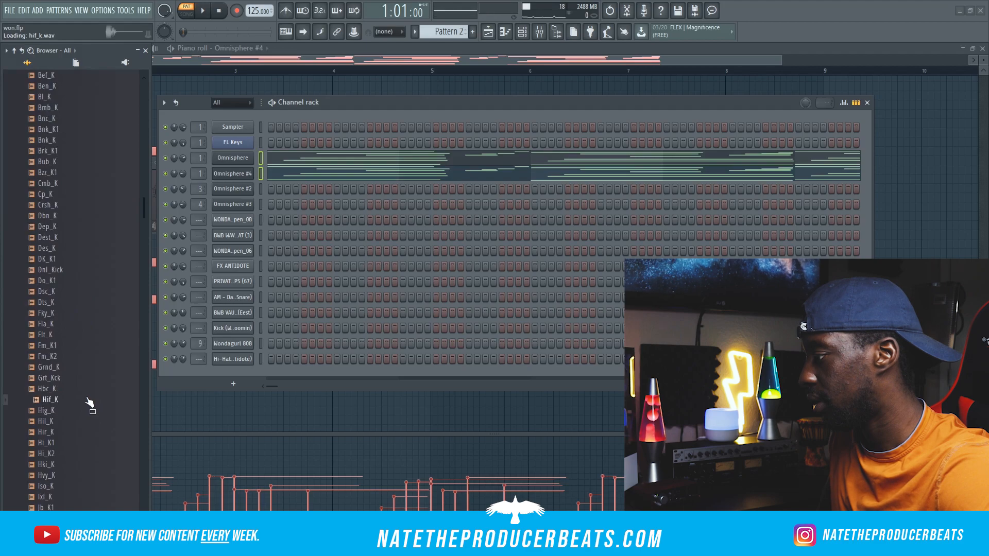
Step: Load the Hif_K kick and the Crt_Sn snare from the 9th Wonder Kit into new channels
{"action": "right_click", "coordinate": [88, 402]}
{"action": "left_click", "coordinate": [103, 409]}
{"action": "scroll", "coordinate": [46, 360], "scroll_direction": "up", "scroll_amount": 6}
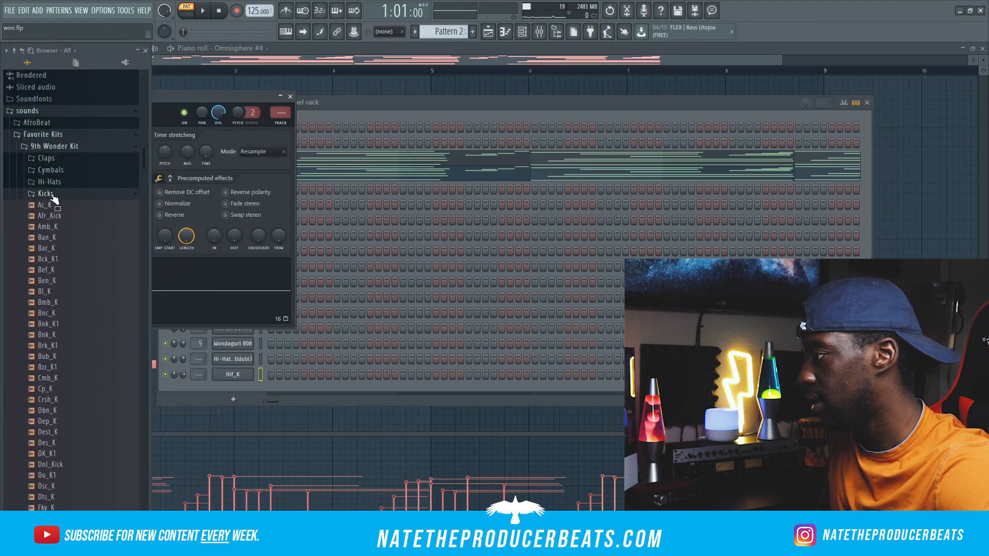
{"action": "left_click", "coordinate": [51, 195]}
{"action": "left_click", "coordinate": [49, 230]}
{"action": "left_click", "coordinate": [77, 328]}
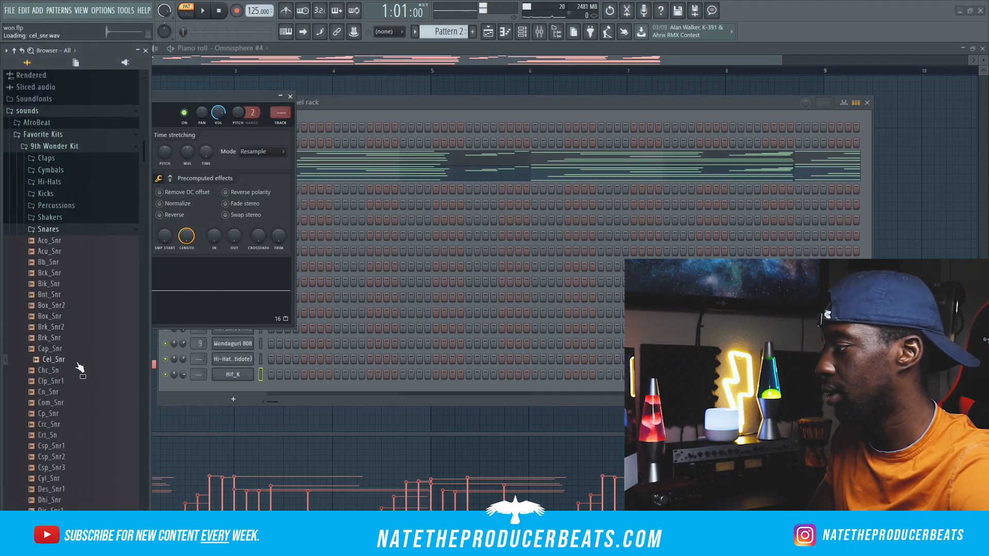
{"action": "scroll", "coordinate": [74, 436], "scroll_direction": "down", "scroll_amount": 4}
{"action": "left_click", "coordinate": [76, 382]}
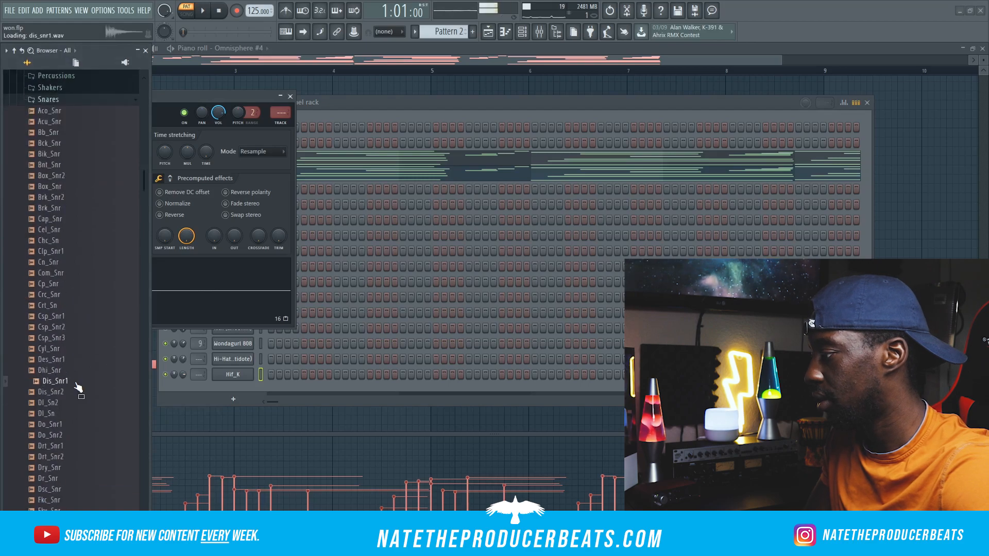
{"action": "right_click", "coordinate": [77, 310]}
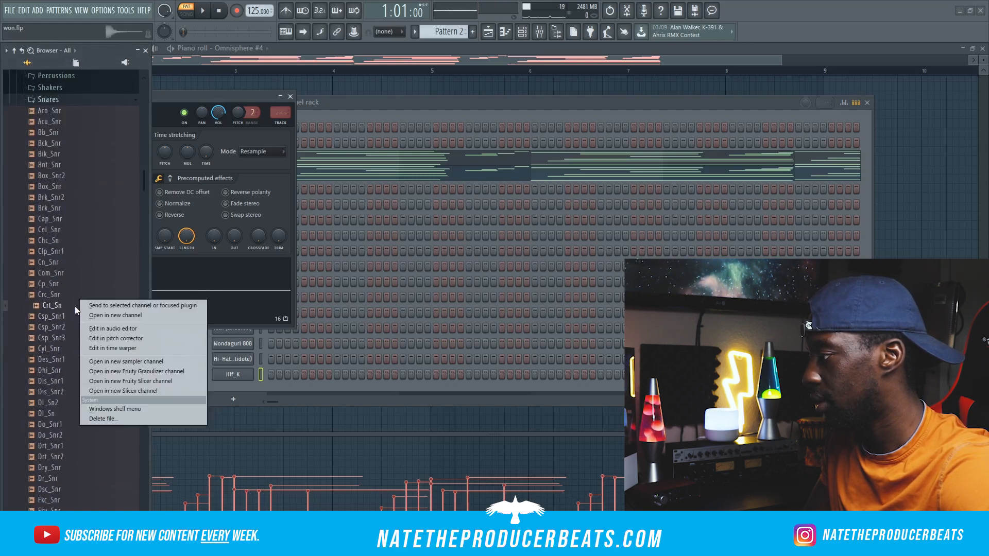
{"action": "left_click", "coordinate": [87, 315]}
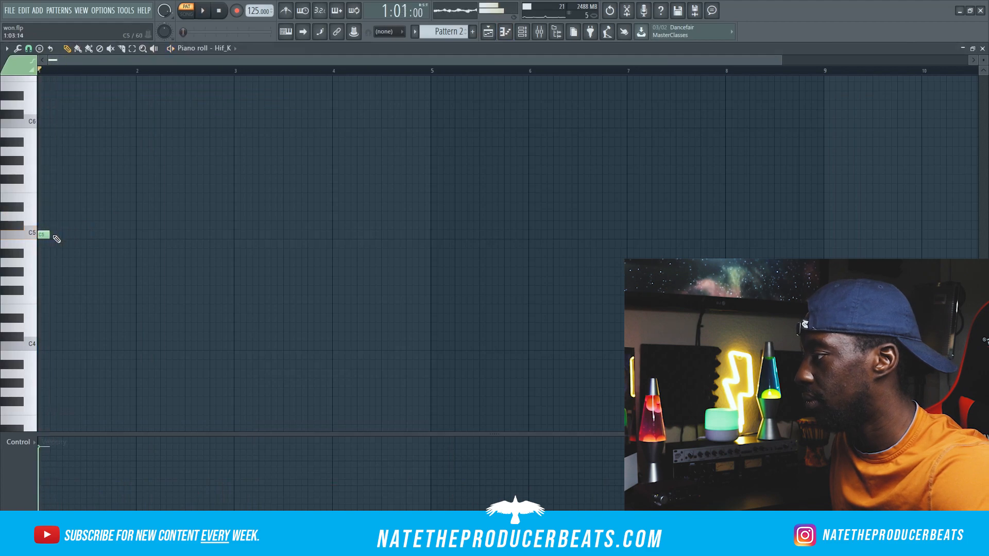
Step: Draw short C5 kick notes on the first two beats of bars 1 to 4 in the Hif_K piano roll
{"action": "left_click_drag", "start_coordinate": [47, 237], "coordinate": [43, 237]}
{"action": "left_click", "coordinate": [66, 236]}
{"action": "key", "text": "ctrl+m"}
{"action": "key", "text": "space"}
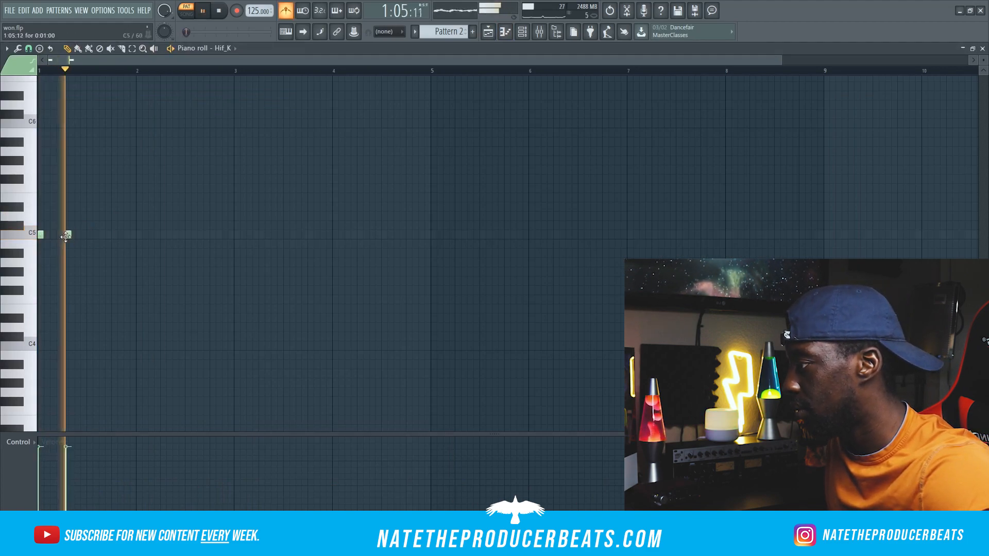
{"action": "left_click", "coordinate": [139, 237]}
{"action": "left_click", "coordinate": [163, 236]}
{"action": "left_click", "coordinate": [237, 235]}
{"action": "left_click", "coordinate": [261, 236]}
{"action": "left_click", "coordinate": [335, 235]}
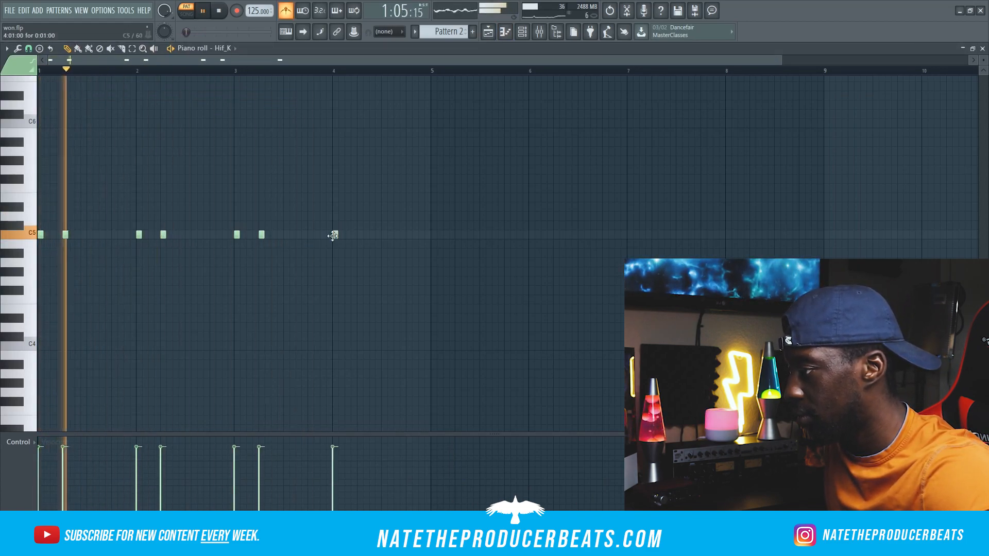
{"action": "left_click", "coordinate": [360, 236]}
Step: Select all the Hif_K kick notes and duplicate them into the following bars
{"action": "left_click", "coordinate": [132, 49]}
{"action": "key", "text": "ctrl+a"}
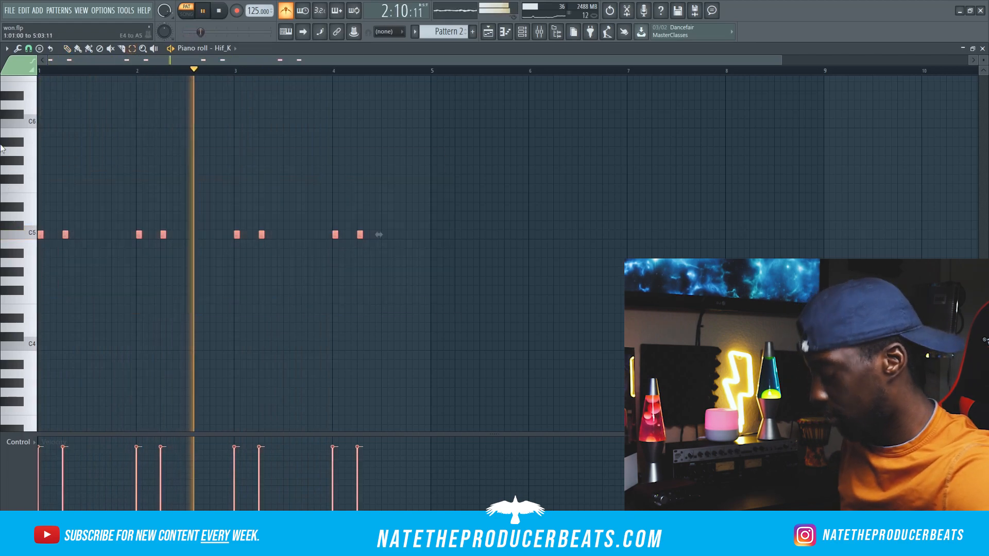
{"action": "key", "text": "ctrl+b"}
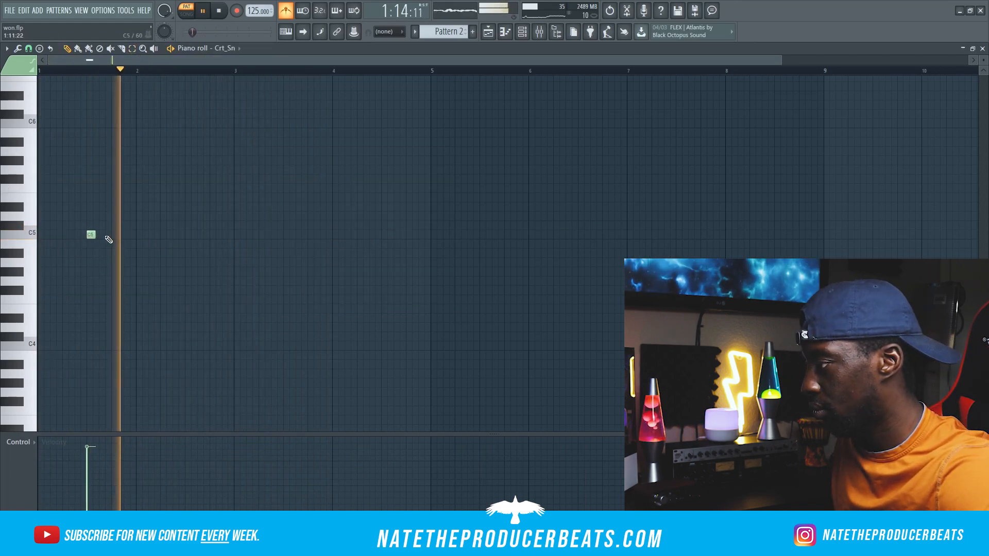
Step: Draw short C5 notes in the Crt_Sn piano roll for a two-bar snare pattern with quick hits before each bar ends, and play it back
{"action": "key", "text": "space"}
{"action": "left_click", "coordinate": [125, 236]}
{"action": "key", "text": "space"}
{"action": "left_click", "coordinate": [128, 235]}
{"action": "left_click", "coordinate": [132, 235]}
{"action": "left_click", "coordinate": [186, 235]}
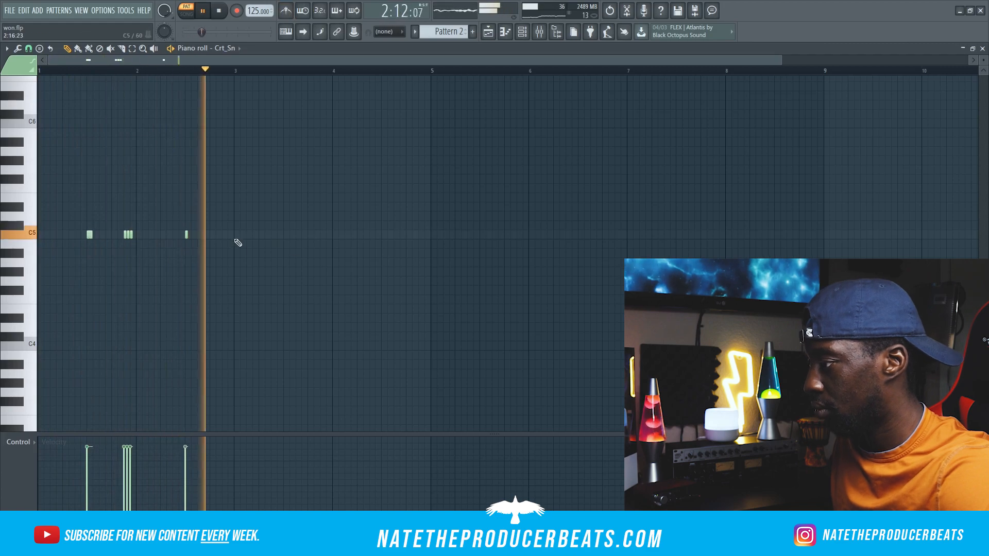
{"action": "left_click", "coordinate": [223, 235]}
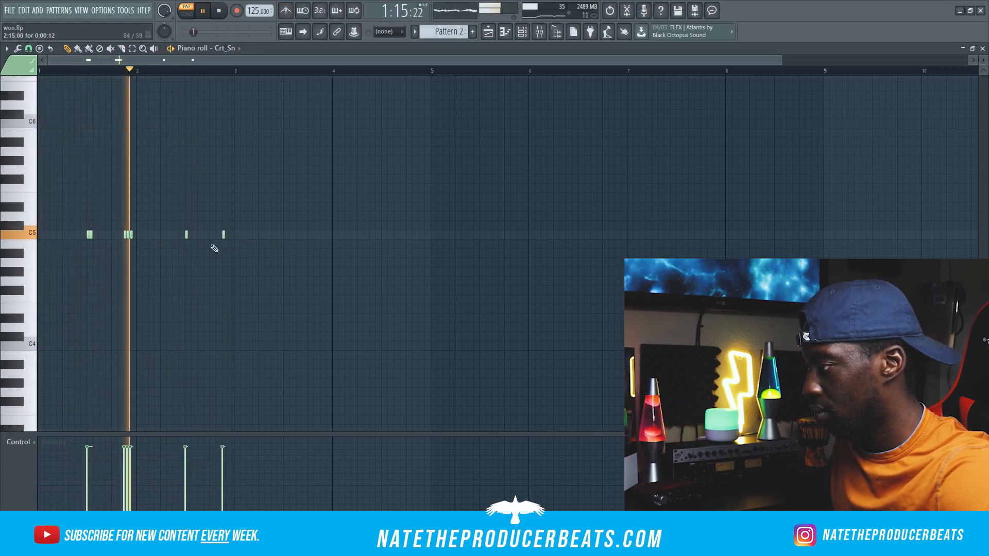
{"action": "left_click", "coordinate": [229, 235]}
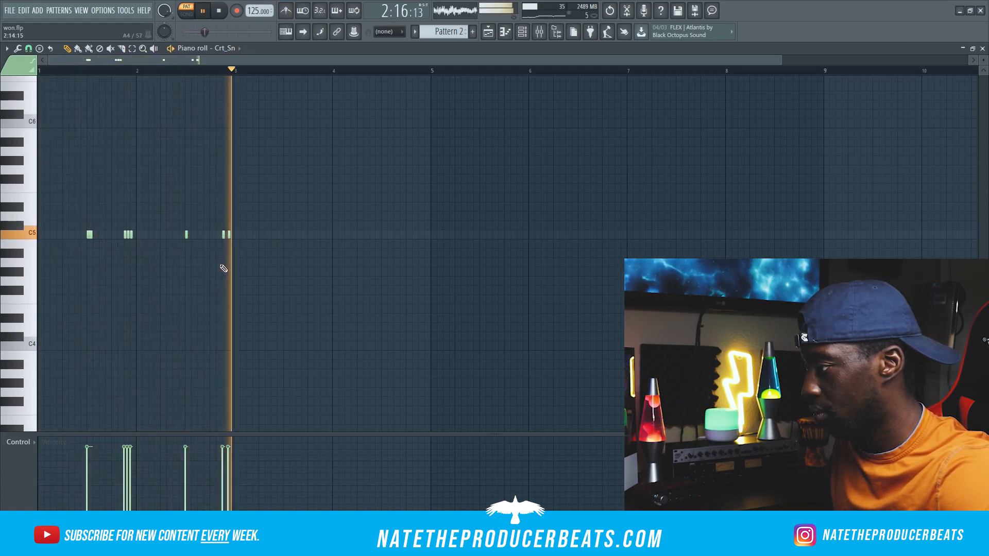
{"action": "key", "text": "space"}
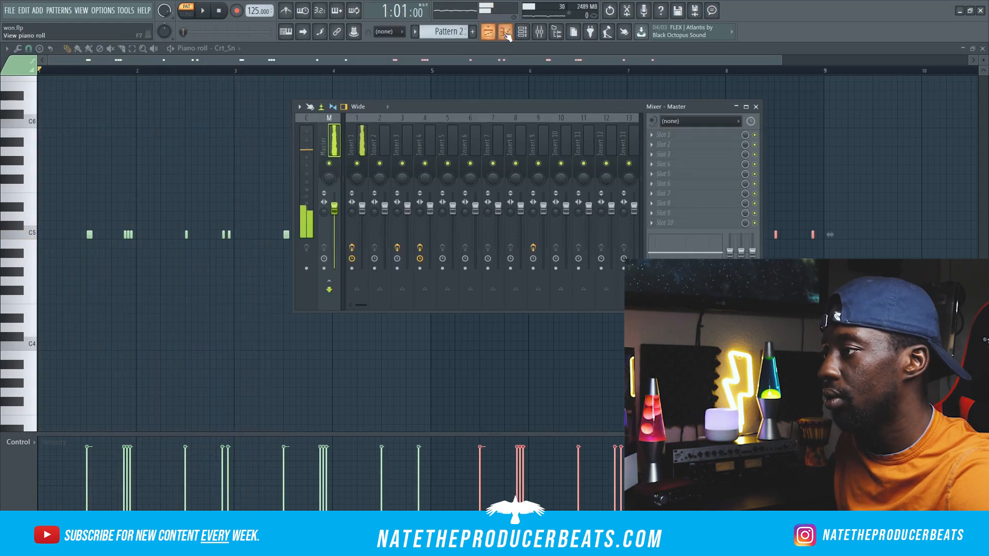
Step: Route the Crt_Sn channel to mixer track 8 and load Fruity Reeverb 2 in that track's first effect slot
{"action": "left_click", "coordinate": [505, 32]}
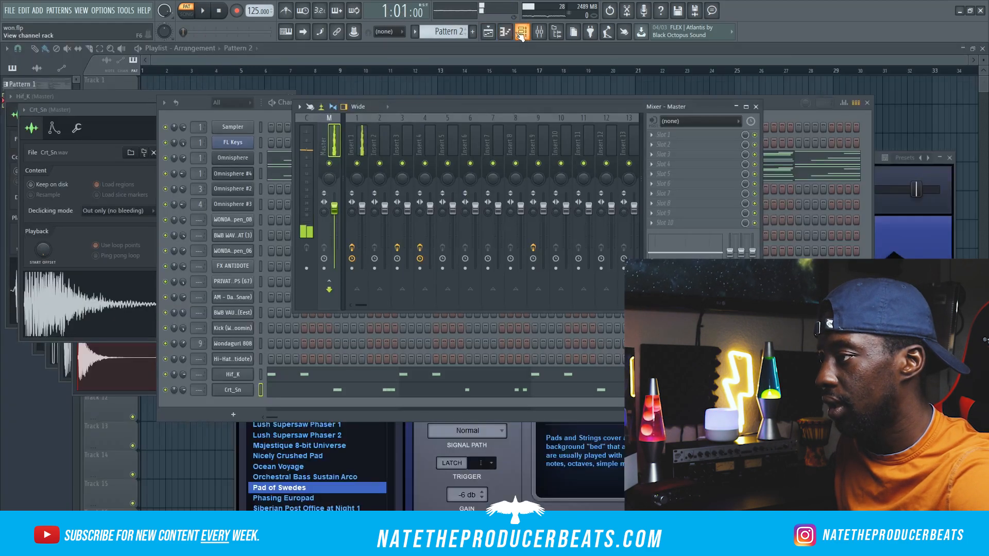
{"action": "left_click", "coordinate": [195, 349]}
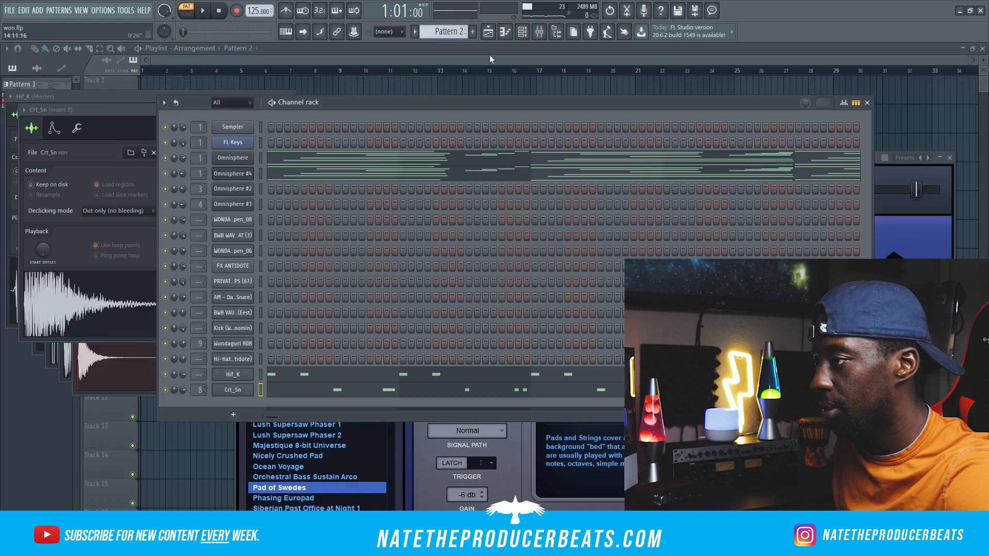
{"action": "left_click", "coordinate": [556, 33]}
{"action": "left_click", "coordinate": [539, 33]}
{"action": "left_click", "coordinate": [662, 135]}
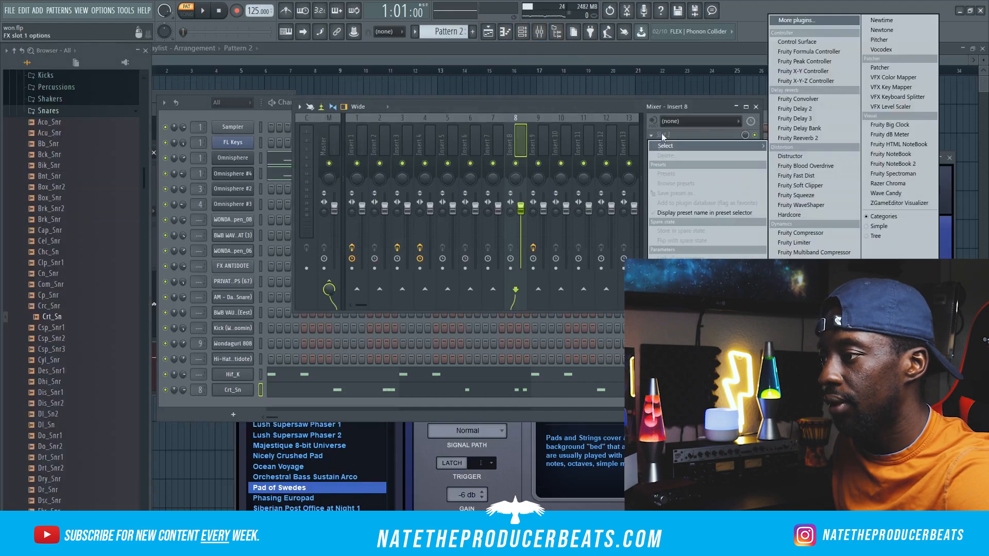
{"action": "left_click", "coordinate": [824, 138]}
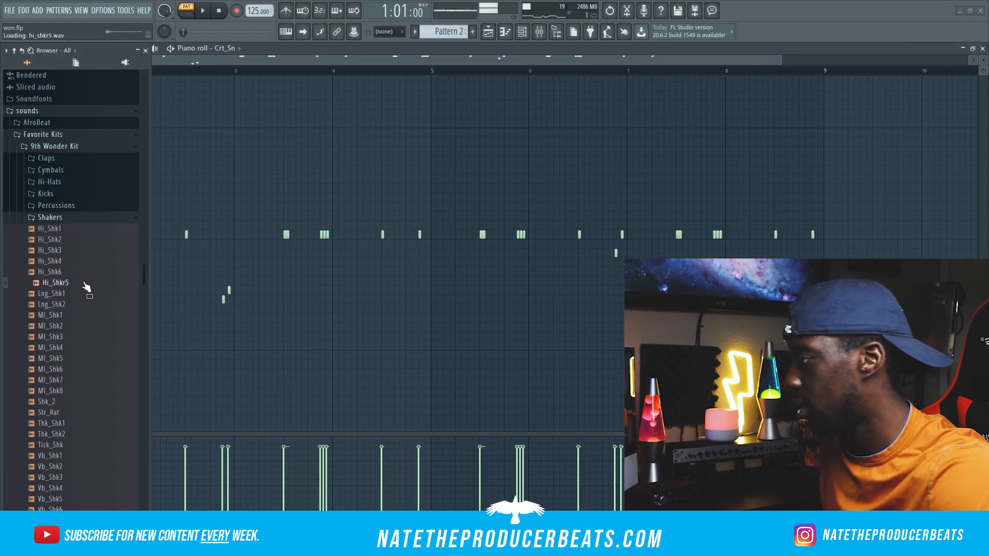
Step: Audition kit samples, add the Ds_H hi-hat as a new channel with a repeating pattern, and play the beat
{"action": "left_click", "coordinate": [91, 305]}
{"action": "left_click", "coordinate": [95, 338]}
{"action": "left_click", "coordinate": [102, 380]}
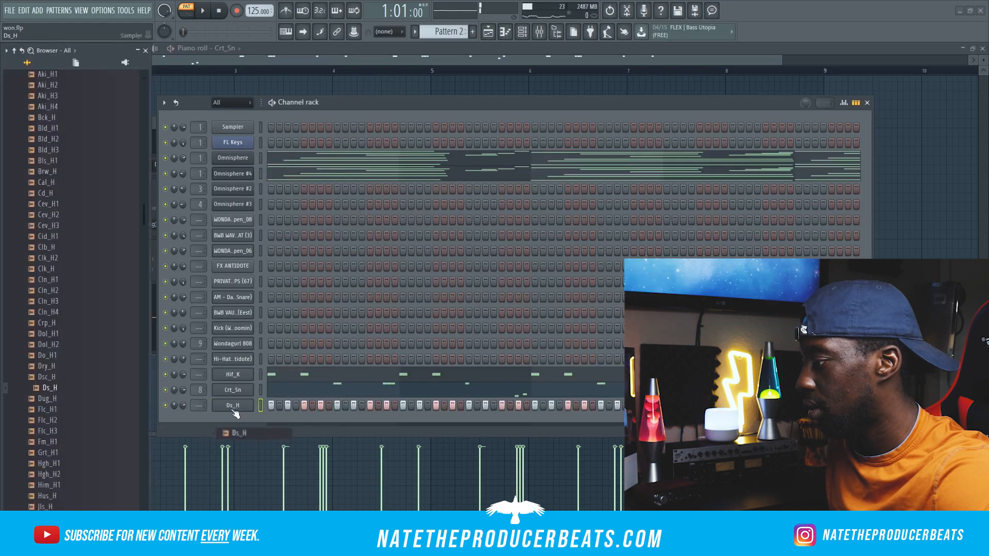
{"action": "key", "text": "space"}
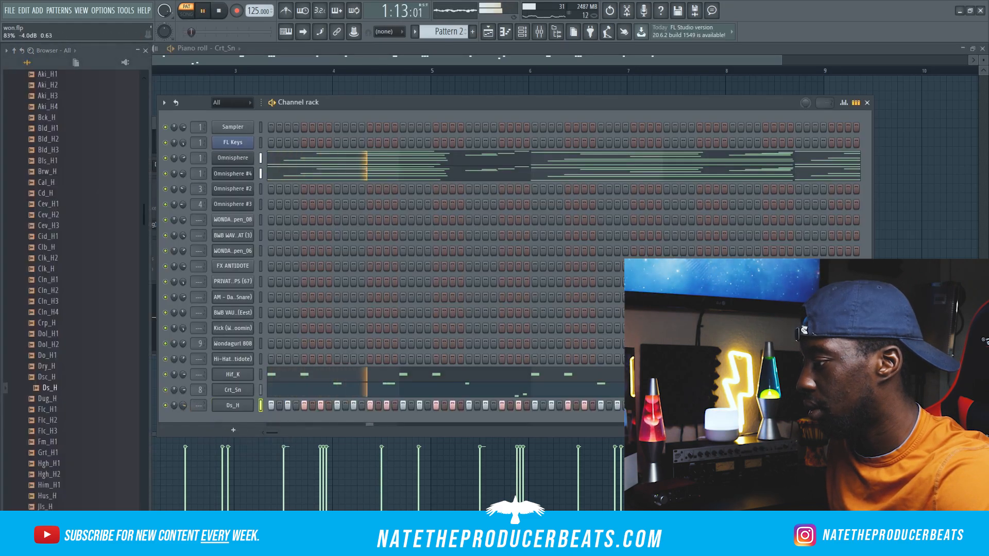
{"action": "key", "text": "space"}
Step: Open the Ds_H notes in the piano roll and lower the velocity of every other hi-hat note during playback
{"action": "right_click", "coordinate": [252, 405]}
{"action": "left_click", "coordinate": [277, 390]}
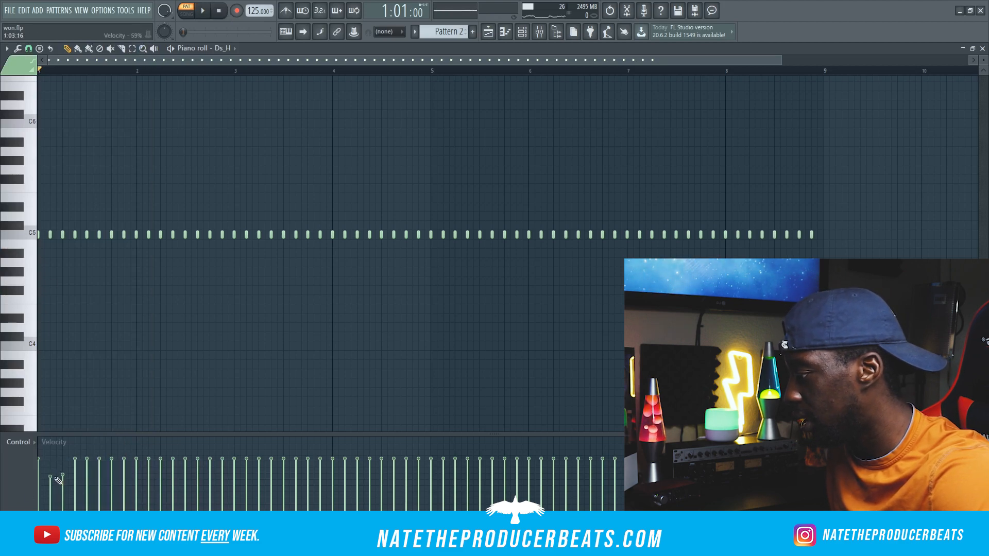
{"action": "left_click_drag", "start_coordinate": [50, 474], "coordinate": [51, 487]}
{"action": "key", "text": "space"}
{"action": "left_click", "coordinate": [75, 487]}
{"action": "left_click", "coordinate": [99, 489]}
{"action": "left_click", "coordinate": [124, 489]}
{"action": "left_click", "coordinate": [149, 494]}
{"action": "left_click", "coordinate": [173, 488]}
{"action": "left_click", "coordinate": [198, 489]}
{"action": "left_click", "coordinate": [344, 488]}
{"action": "left_click", "coordinate": [369, 488]}
{"action": "left_click", "coordinate": [394, 490]}
{"action": "left_click", "coordinate": [419, 491]}
{"action": "left_click", "coordinate": [443, 490]}
{"action": "left_click", "coordinate": [468, 495]}
{"action": "left_click", "coordinate": [492, 486]}
{"action": "left_click", "coordinate": [517, 491]}
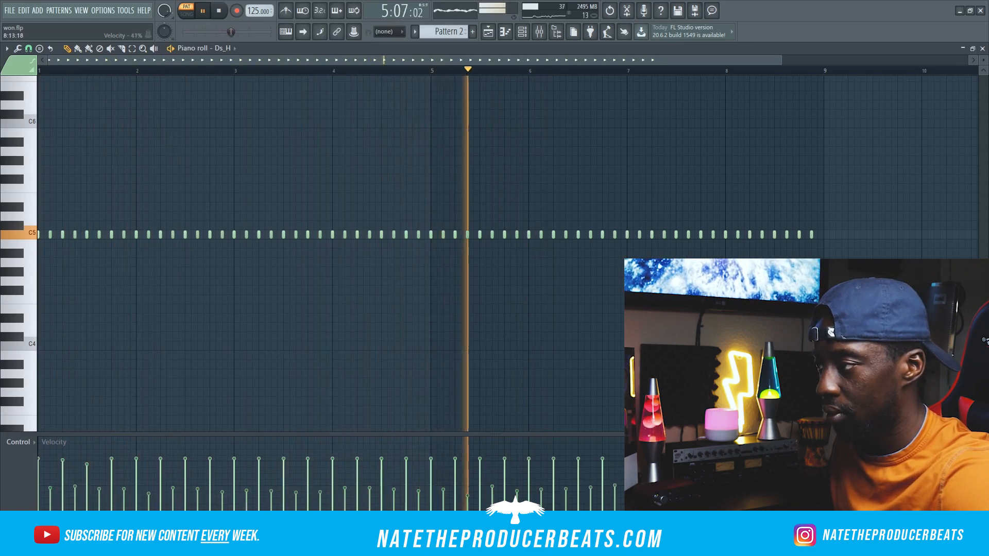
Step: Return to the channel rack, audition the Hif_K kick with the beat, stop playback, and open the mixer
{"action": "left_click", "coordinate": [522, 31]}
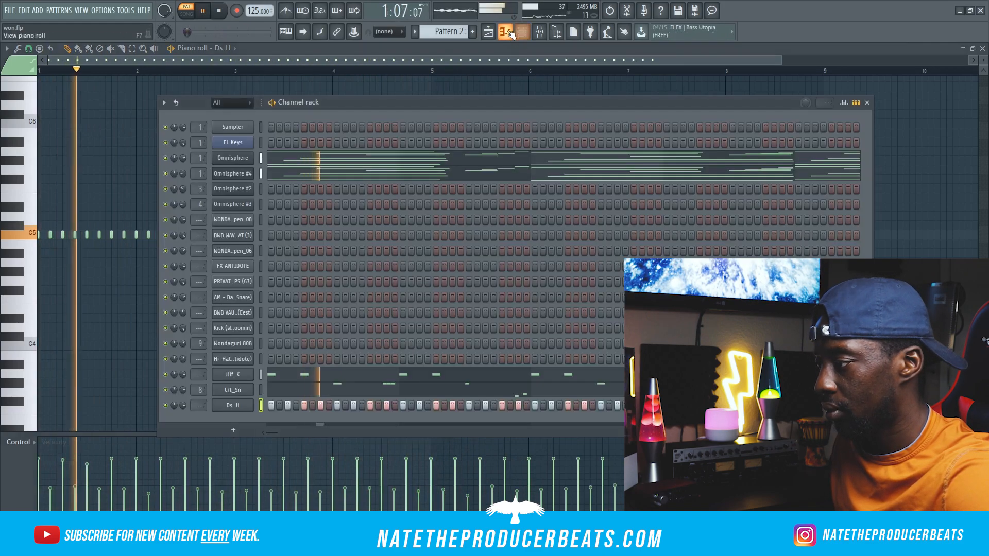
{"action": "left_click", "coordinate": [240, 375]}
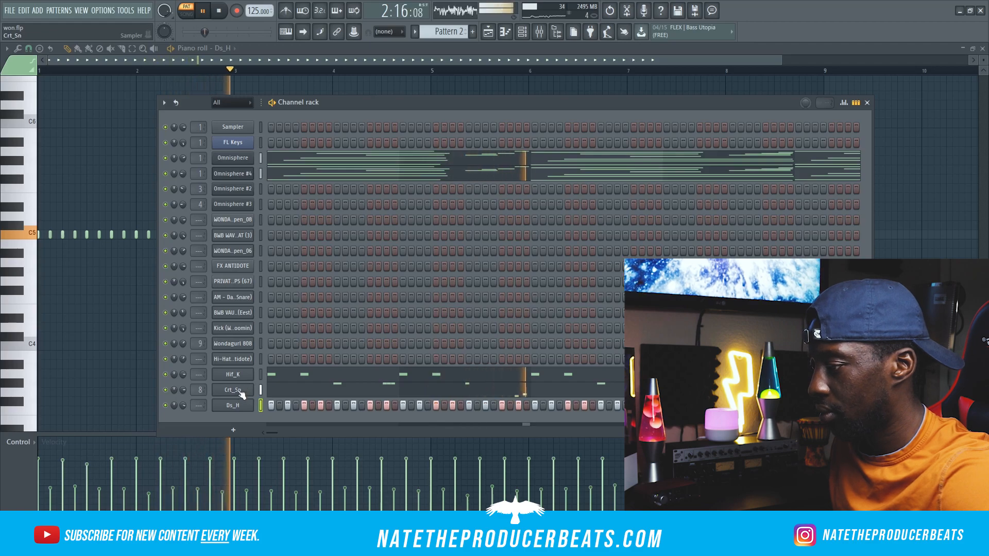
{"action": "left_click", "coordinate": [218, 11]}
{"action": "left_click", "coordinate": [541, 32]}
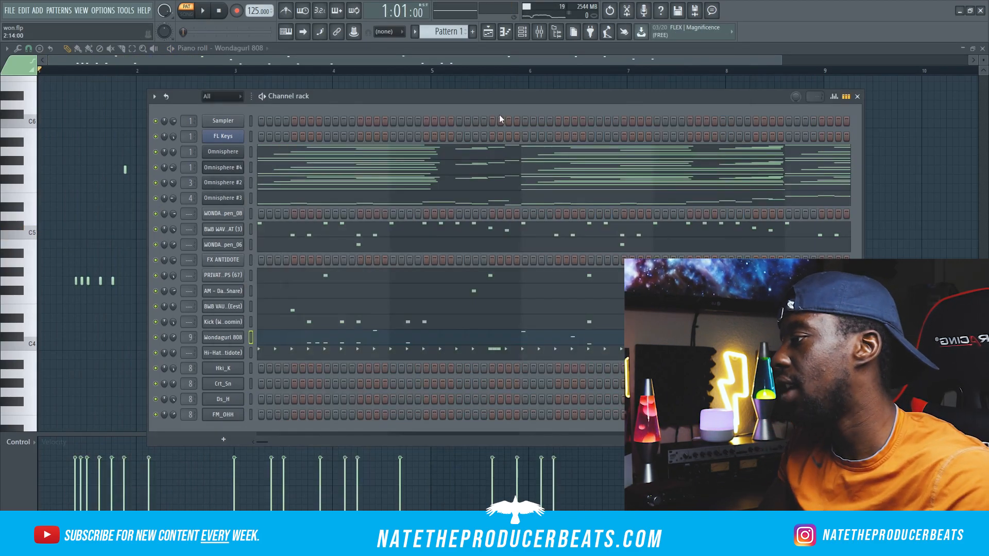
Step: Select all channels in the channel rack and split Pattern 1 by channel
{"action": "left_click_drag", "start_coordinate": [350, 102], "coordinate": [367, 91]}
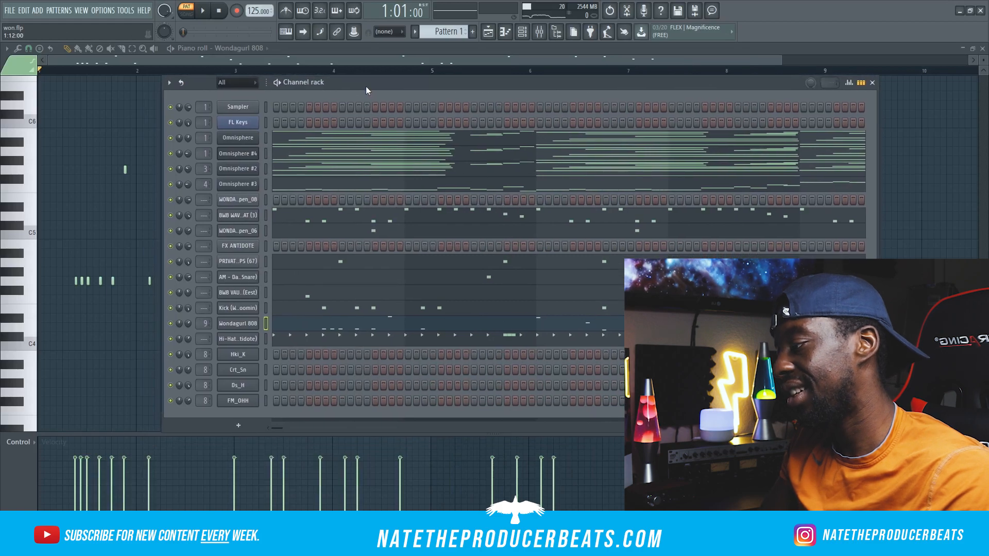
{"action": "left_click_drag", "start_coordinate": [267, 107], "coordinate": [273, 430]}
{"action": "left_click", "coordinate": [52, 11]}
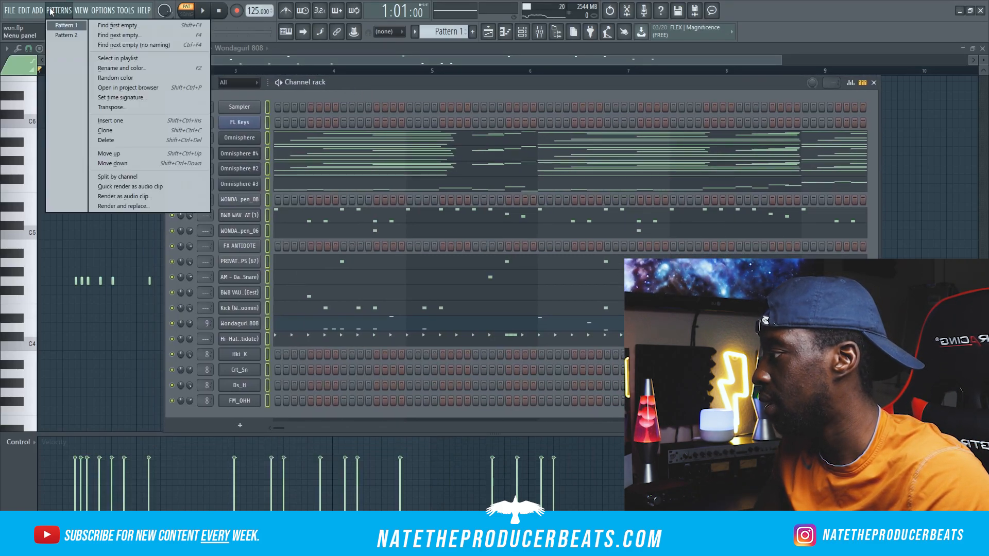
{"action": "left_click", "coordinate": [151, 176]}
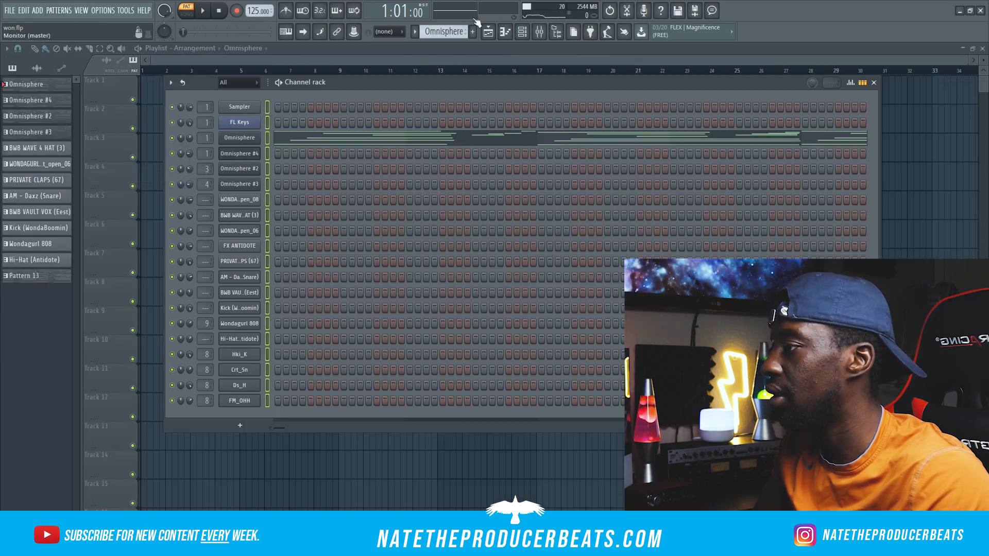
Step: Place the Omnisphere, Omnisphere #4 and Omnisphere #2 patterns at bar 1 on playlist tracks 1 to 3, leaving the clips deselected
{"action": "mouse_move", "coordinate": [446, 32]}
{"action": "left_mouse_down"}
{"action": "mouse_move", "coordinate": [446, 9]}
{"action": "mouse_move", "coordinate": [446, 31]}
{"action": "left_mouse_up"}
{"action": "left_click", "coordinate": [31, 276]}
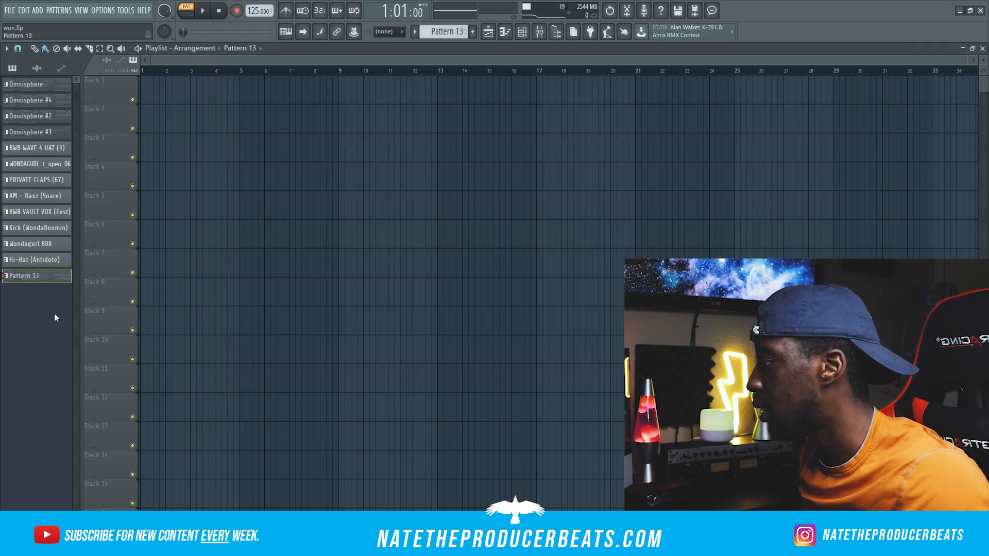
{"action": "left_click", "coordinate": [47, 230]}
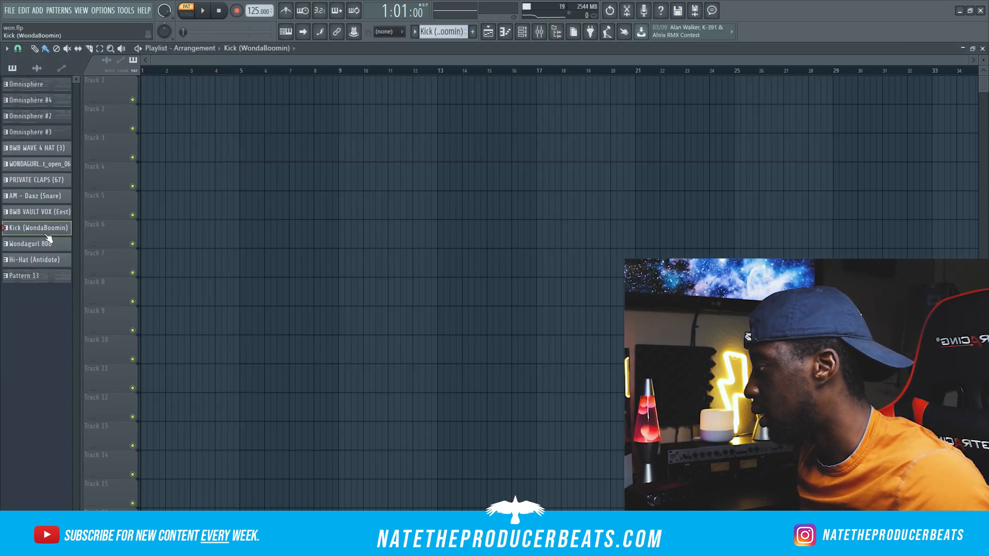
{"action": "left_click", "coordinate": [31, 86]}
{"action": "left_click", "coordinate": [49, 116], "text": "shift"}
{"action": "left_click", "coordinate": [202, 100]}
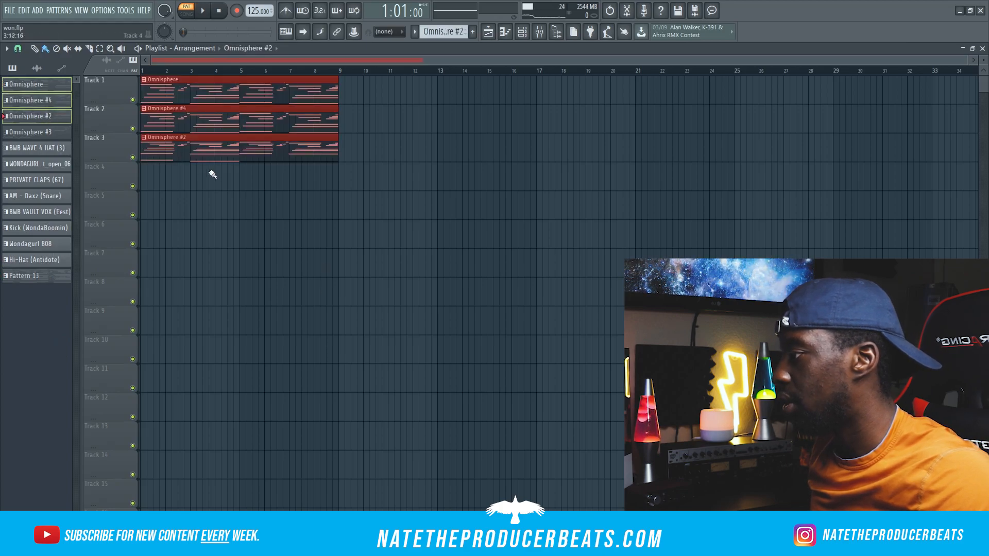
{"action": "key", "text": "ctrl+d"}
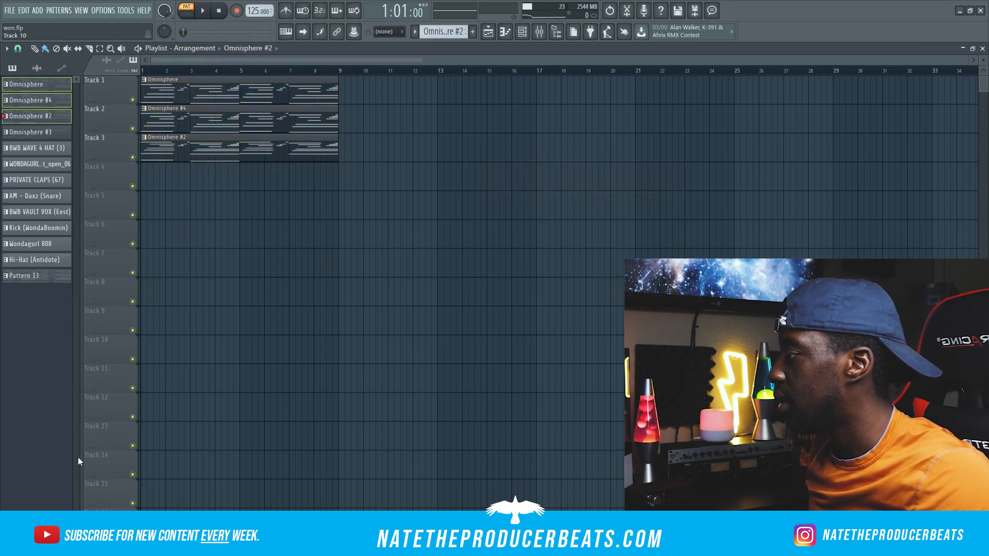
Step: Split Pattern 13 by channel and place the Hki_K, Crt_Sn, Ds_H and FM_OHH patterns below the melodies in the playlist
{"action": "left_click", "coordinate": [44, 150]}
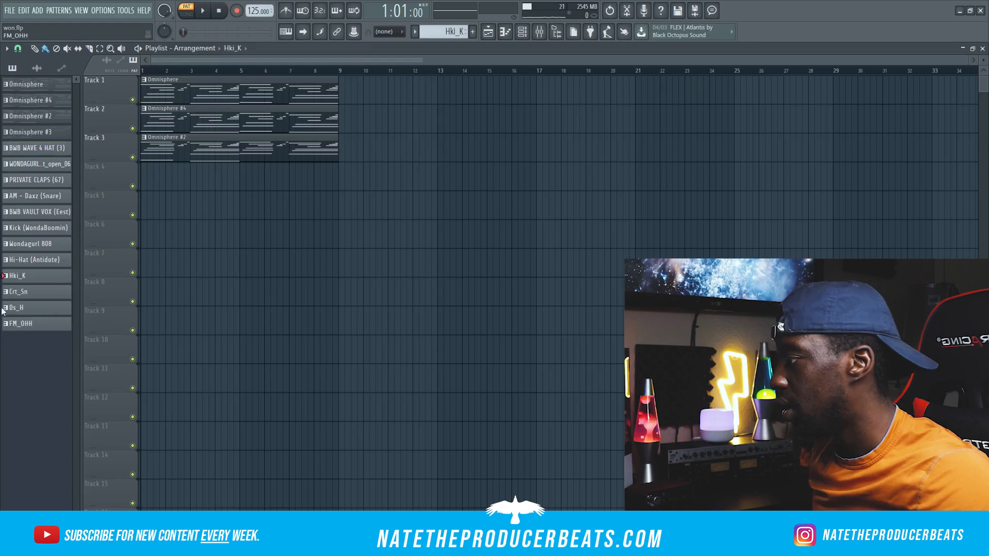
{"action": "left_click", "coordinate": [39, 264]}
{"action": "left_click_drag", "start_coordinate": [36, 285], "coordinate": [128, 174]}
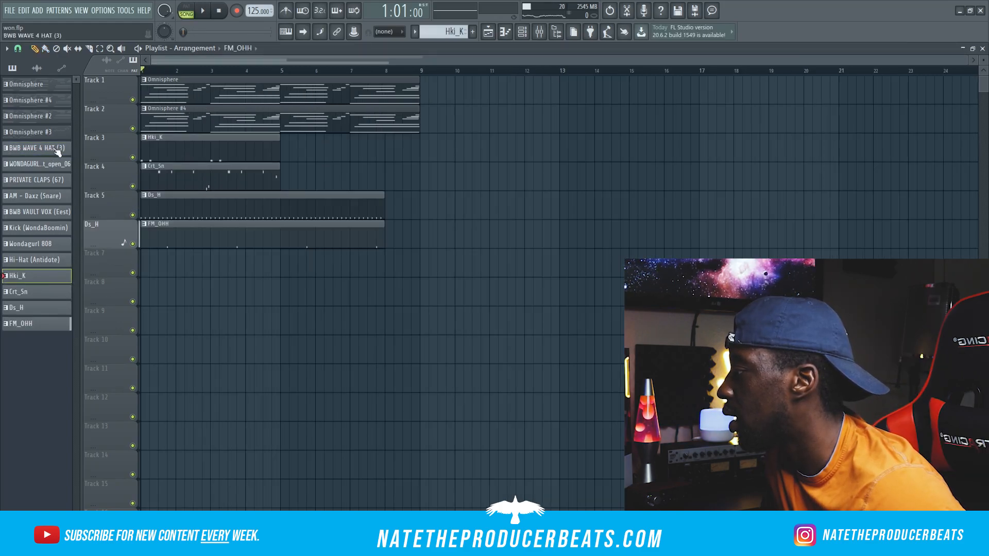
Step: Place the twelve patterns from Omnisphere through Hi-Hat (Antidote) at bar 9 on playlist tracks 1 to 12
{"action": "left_click", "coordinate": [57, 149]}
{"action": "left_click", "coordinate": [38, 86]}
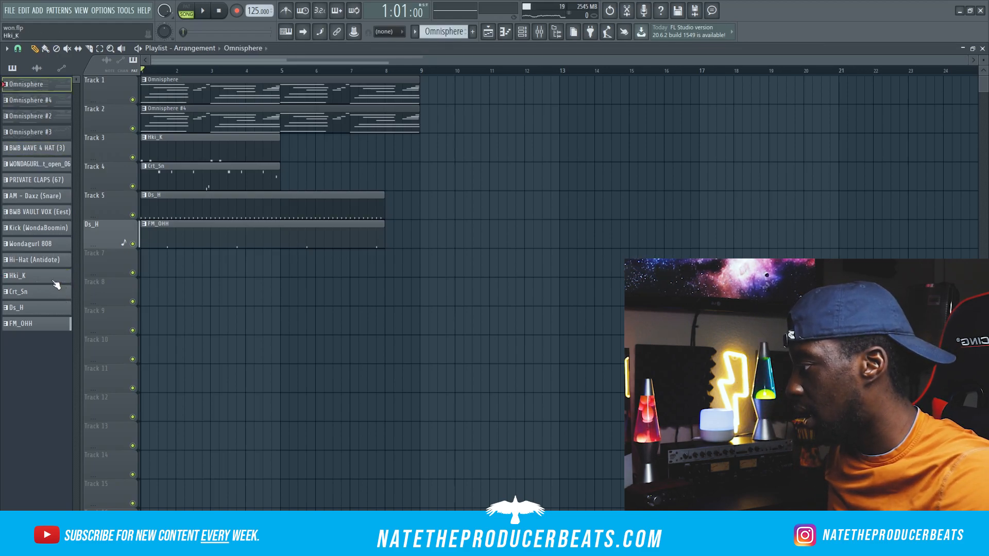
{"action": "left_click", "coordinate": [60, 261]}
{"action": "left_click_drag", "start_coordinate": [24, 98], "coordinate": [420, 93]}
Step: Select every pattern from Omnisphere to FM_OHH and assign them random colors, leaving the area after bar 17 empty
{"action": "left_click", "coordinate": [66, 329]}
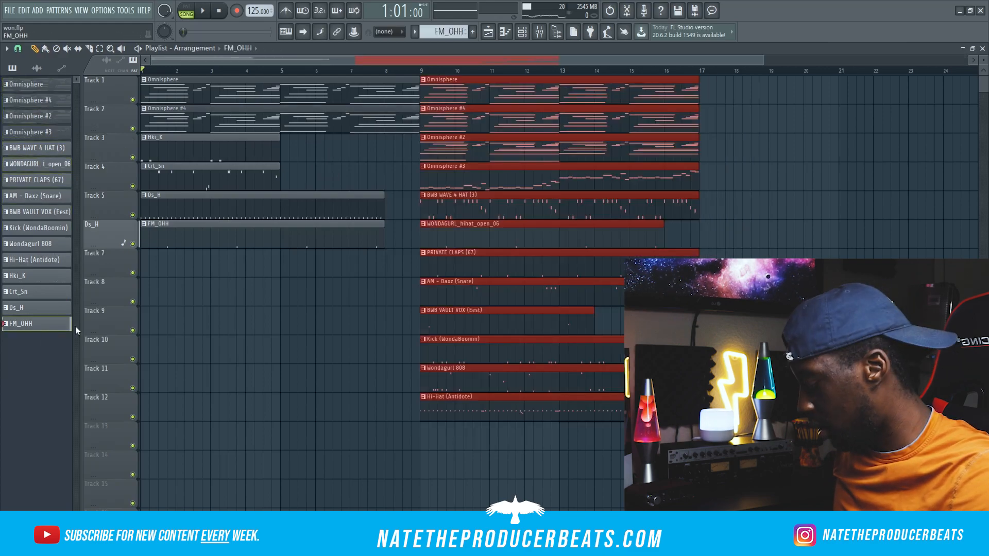
{"action": "left_click", "coordinate": [50, 85]}
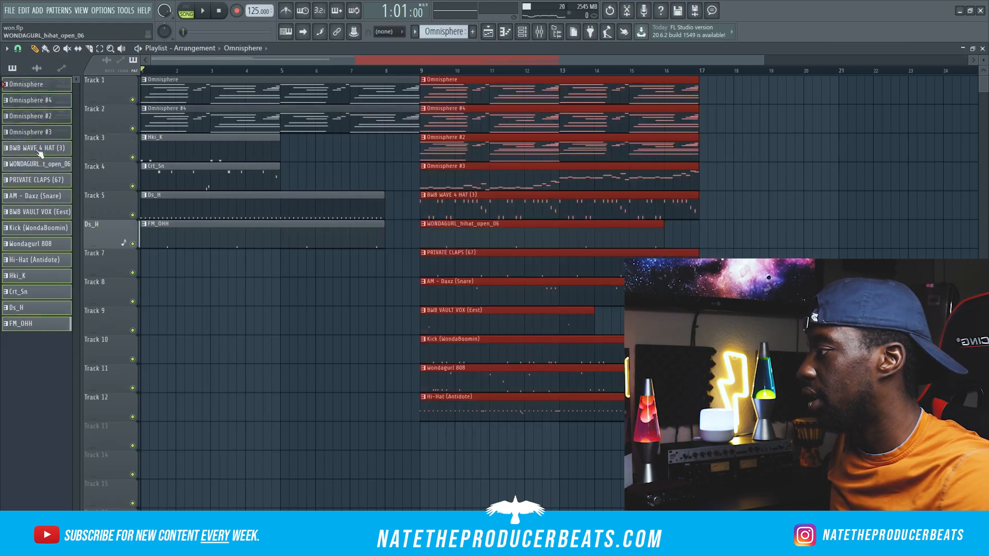
{"action": "right_click", "coordinate": [29, 137]}
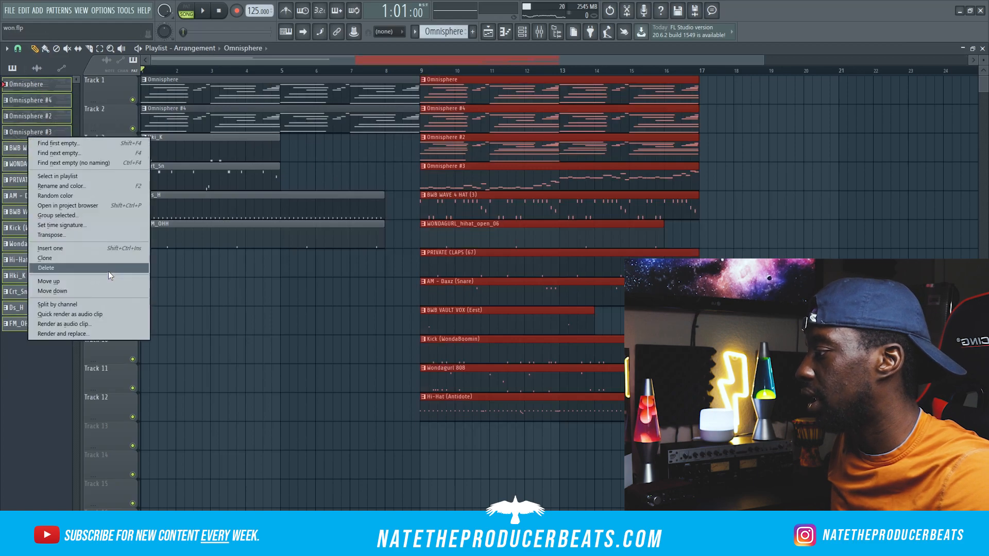
{"action": "right_click", "coordinate": [21, 191]}
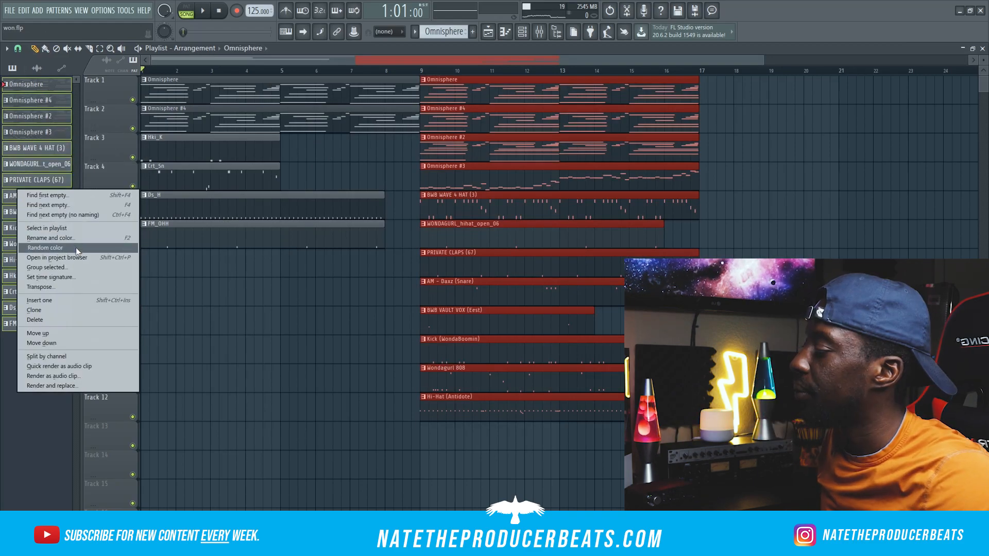
{"action": "left_click", "coordinate": [76, 249]}
{"action": "left_click", "coordinate": [719, 182]}
{"action": "right_click", "coordinate": [718, 183]}
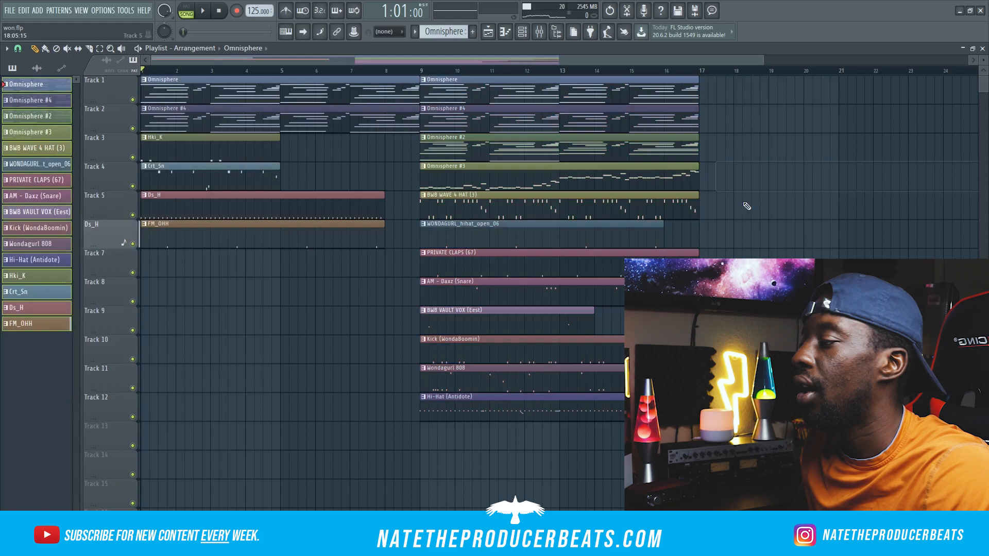
Step: Play the arrangement from bar 8 to hear the transition into the bar 9 section
{"action": "scroll", "coordinate": [560, 311], "scroll_direction": "down", "scroll_amount": 2}
{"action": "left_click", "coordinate": [330, 69]}
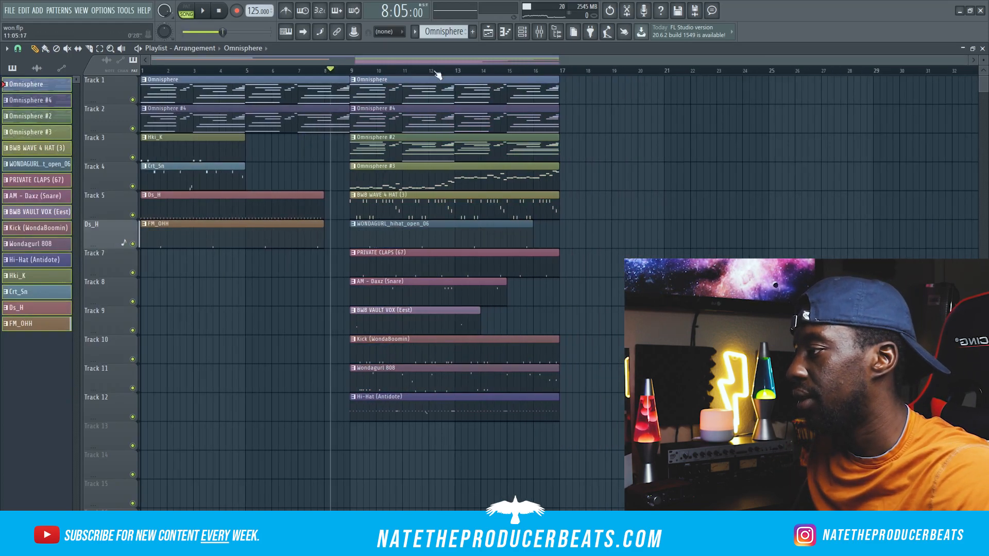
{"action": "key", "text": "space"}
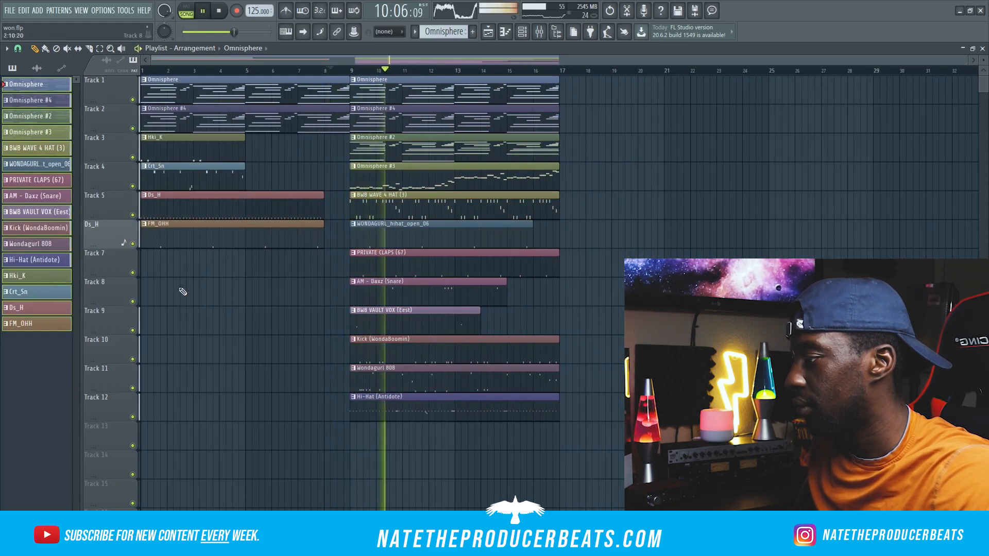
Step: Duplicate the bar 9 section's clips to bar 17 and deselect them
{"action": "left_click_drag", "start_coordinate": [587, 438], "coordinate": [518, 93]}
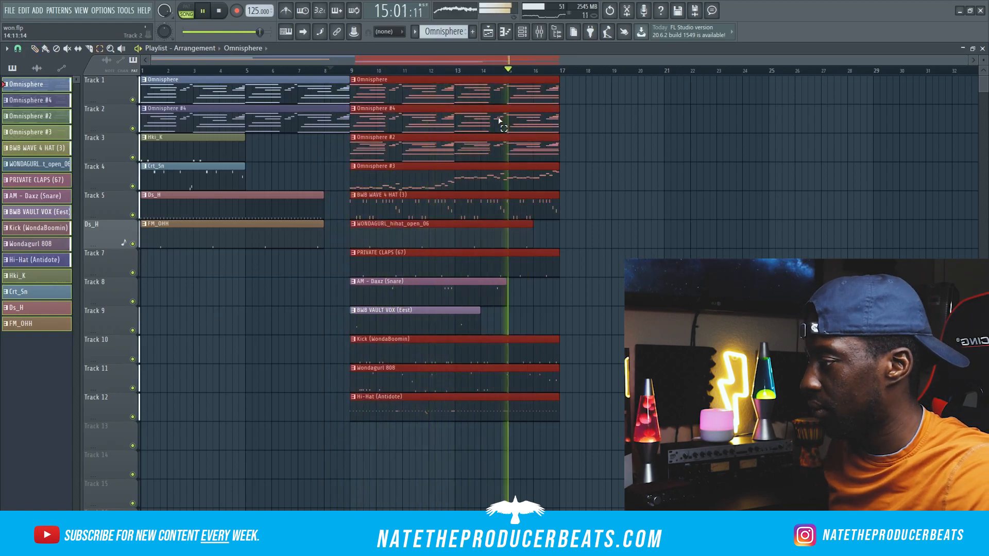
{"action": "key", "text": "ctrl+b"}
{"action": "left_click", "coordinate": [818, 125], "text": "ctrl"}
Step: Lengthen the AM - Daxz (Snare) clip slightly, add the snare and BWB VAULT VOX clips at bar 17, and stop playback
{"action": "left_click", "coordinate": [504, 289]}
{"action": "left_click_drag", "start_coordinate": [505, 290], "coordinate": [514, 291]}
{"action": "left_click", "coordinate": [571, 296]}
{"action": "left_click_drag", "start_coordinate": [583, 303], "coordinate": [576, 302]}
{"action": "left_click", "coordinate": [464, 322]}
{"action": "left_click", "coordinate": [565, 322]}
{"action": "key", "text": "space"}
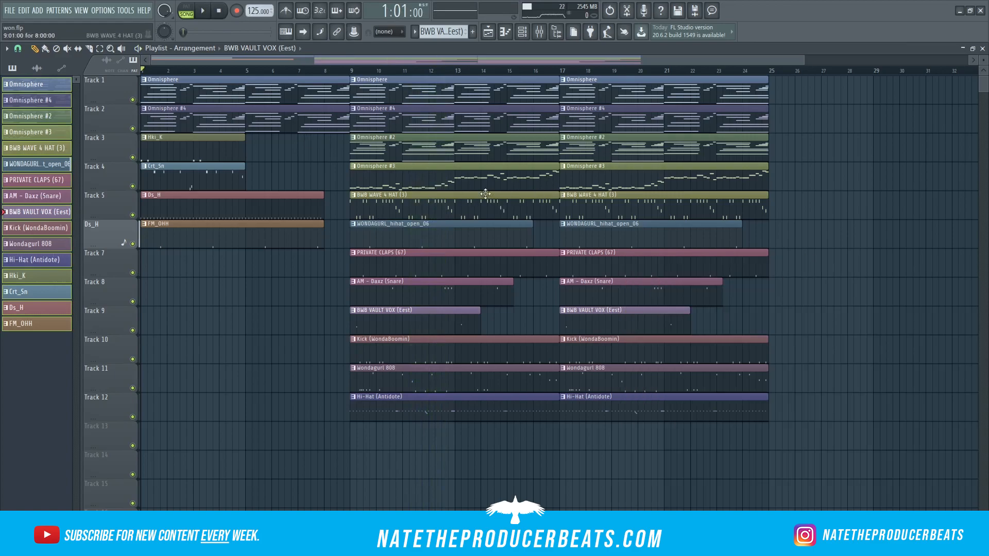
Step: Remove the Omnisphere #3 clip at bar 9 and build a bar 25 section from Omnisphere, Hki_K, Crt_Sn, FM_OHH and Ds_H
{"action": "right_click", "coordinate": [466, 179]}
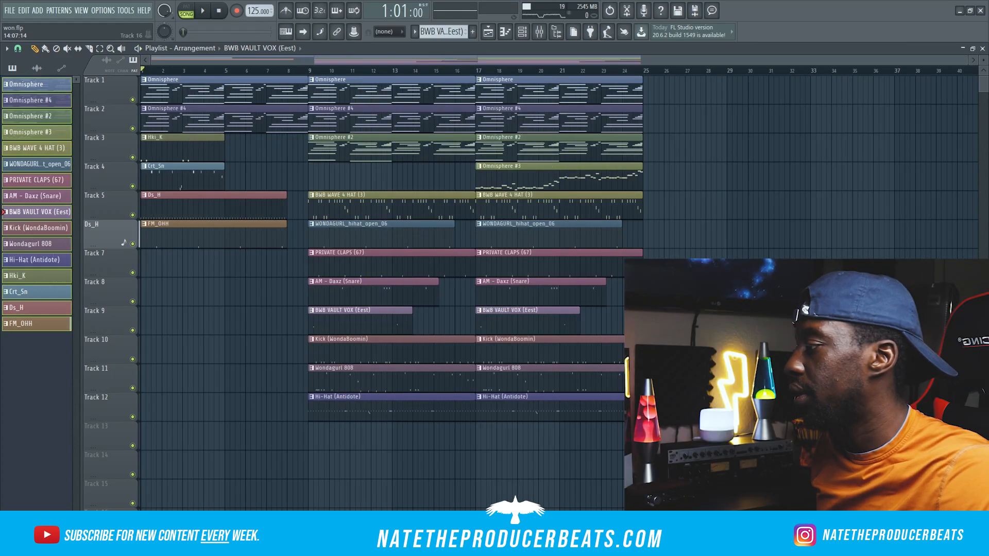
{"action": "left_click", "coordinate": [269, 229]}
{"action": "left_click", "coordinate": [255, 214]}
{"action": "left_click", "coordinate": [663, 111]}
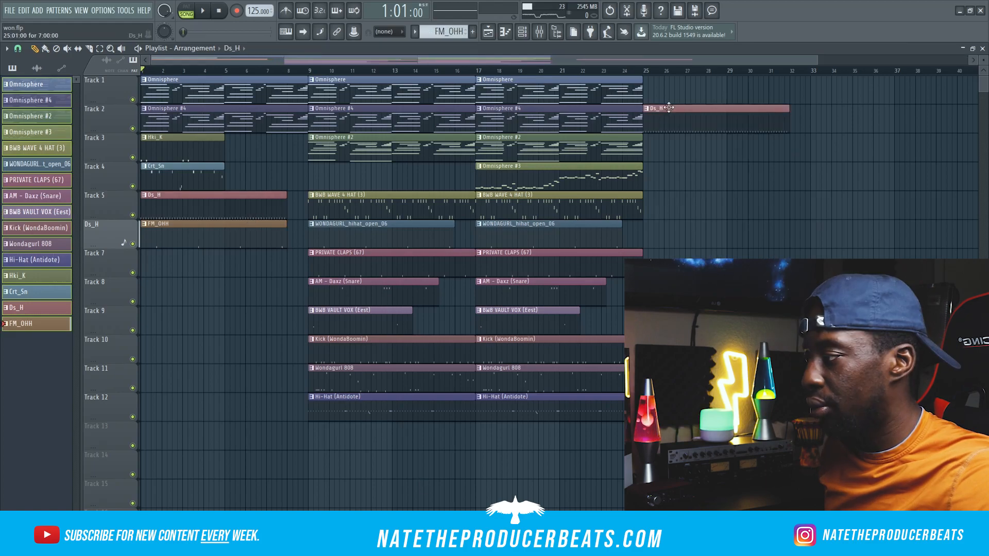
{"action": "left_click_drag", "start_coordinate": [684, 121], "coordinate": [687, 186]}
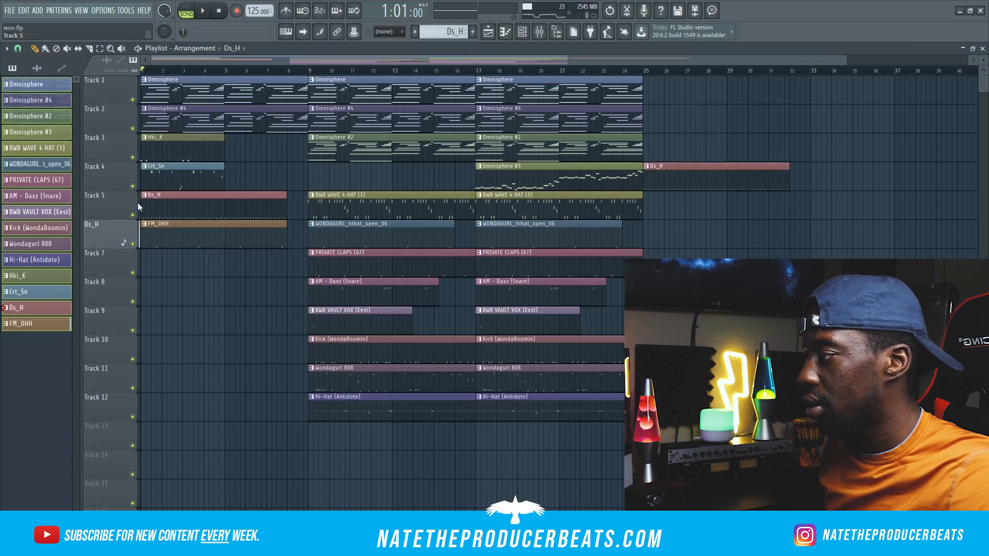
{"action": "left_click", "coordinate": [651, 144]}
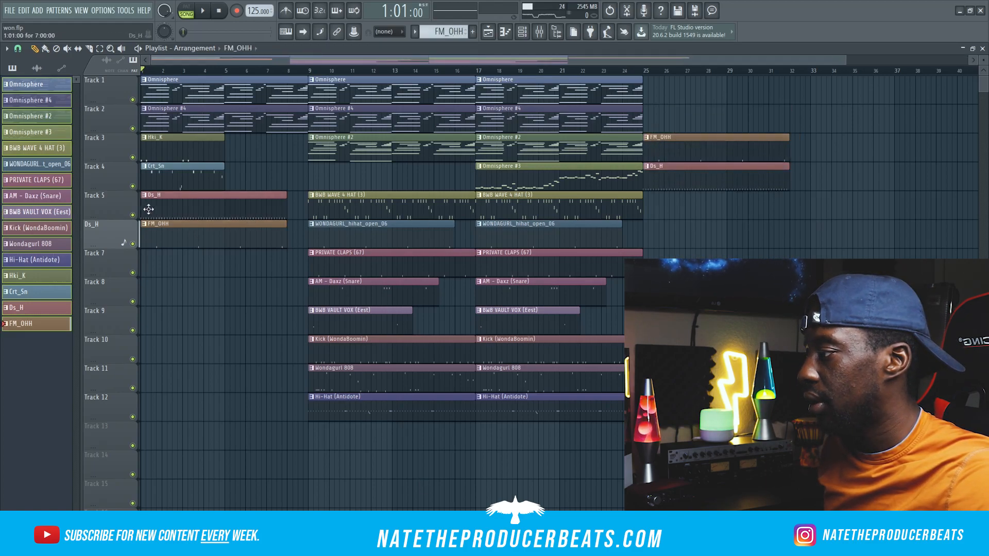
{"action": "left_click_drag", "start_coordinate": [662, 117], "coordinate": [683, 118]}
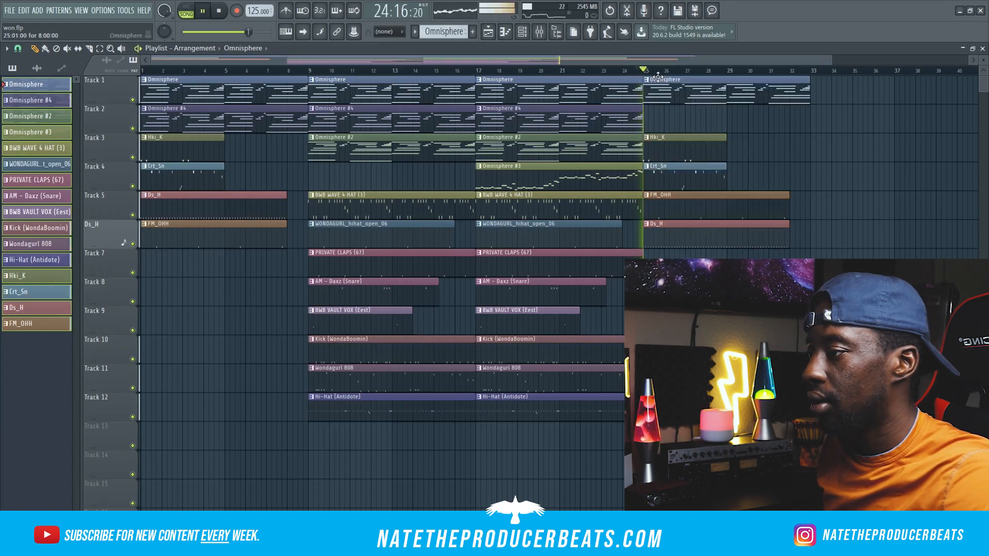
{"action": "key", "text": "space"}
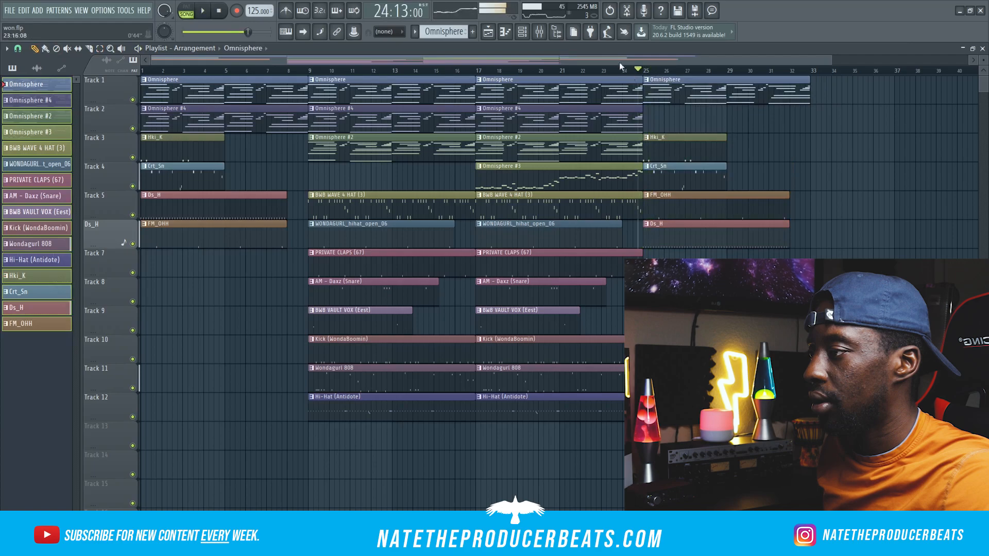
Step: Stop playback, open the Wondagurl 808 pattern in the piano roll, and add a note at bar 9 level with the last two notes
{"action": "left_click", "coordinate": [219, 11]}
{"action": "left_click", "coordinate": [539, 31]}
{"action": "left_click", "coordinate": [522, 32]}
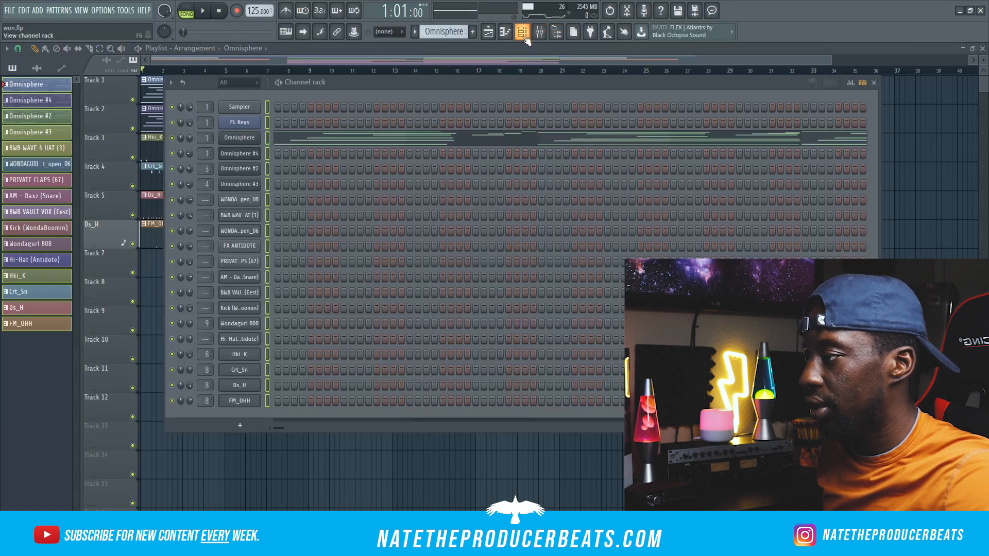
{"action": "scroll", "coordinate": [443, 32], "scroll_direction": "down", "scroll_amount": 10}
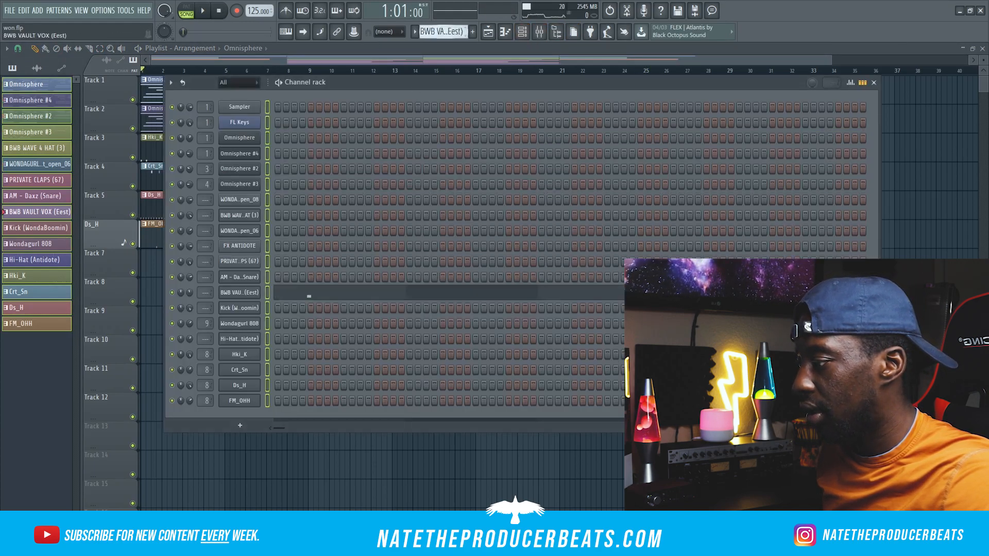
{"action": "right_click", "coordinate": [247, 325]}
{"action": "left_click", "coordinate": [279, 324]}
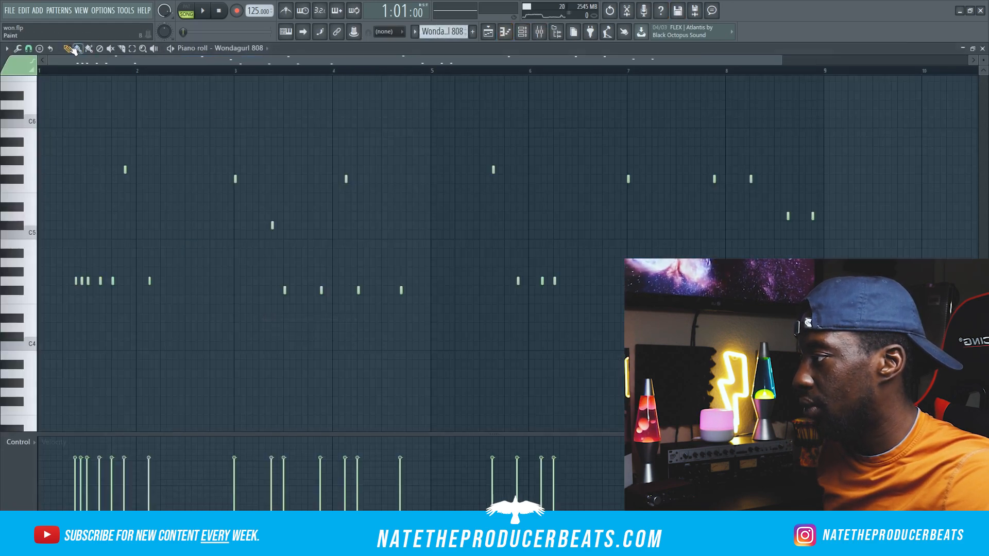
{"action": "left_click", "coordinate": [825, 216]}
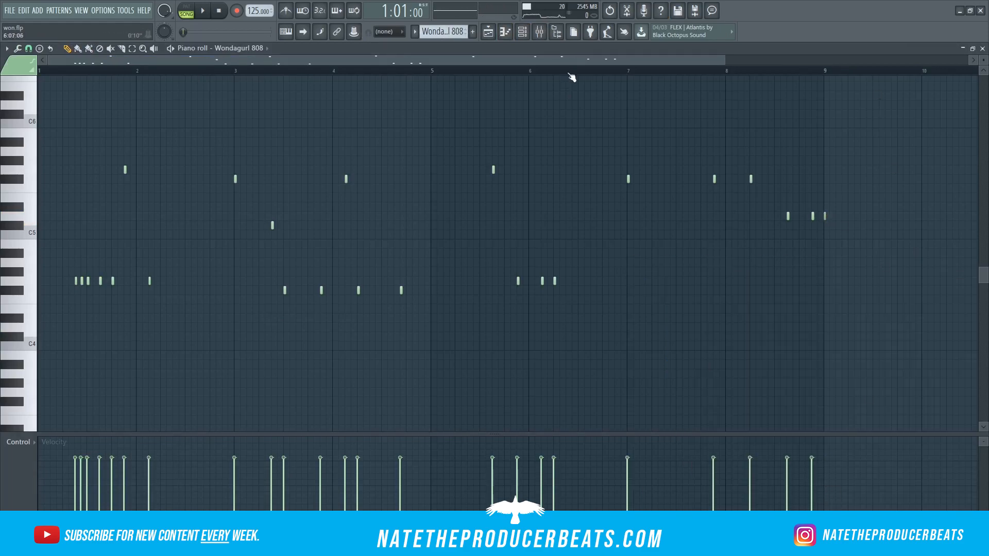
Step: Return from the piano roll to the playlist and play the arrangement
{"action": "left_click", "coordinate": [522, 32]}
{"action": "left_click", "coordinate": [505, 32]}
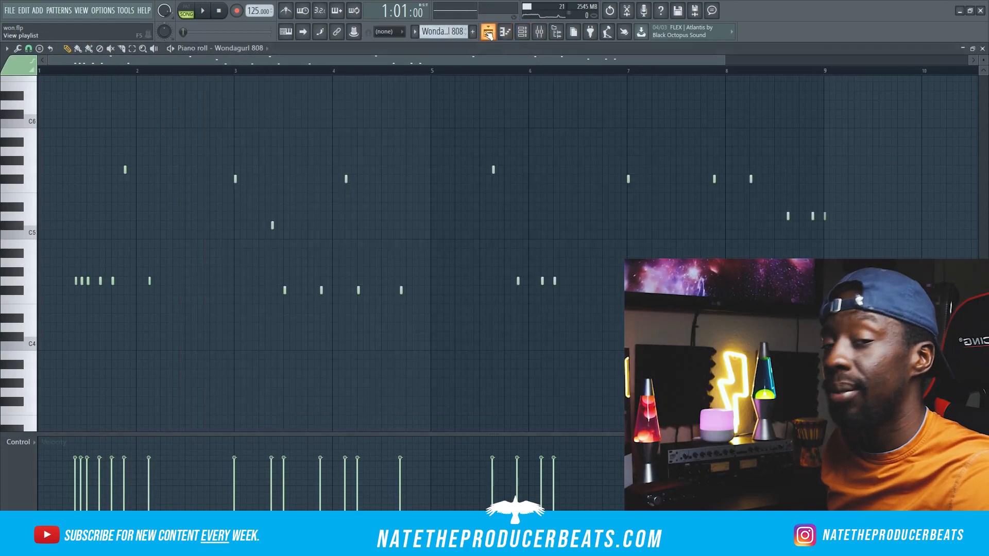
{"action": "left_click", "coordinate": [488, 32]}
{"action": "key", "text": "space"}
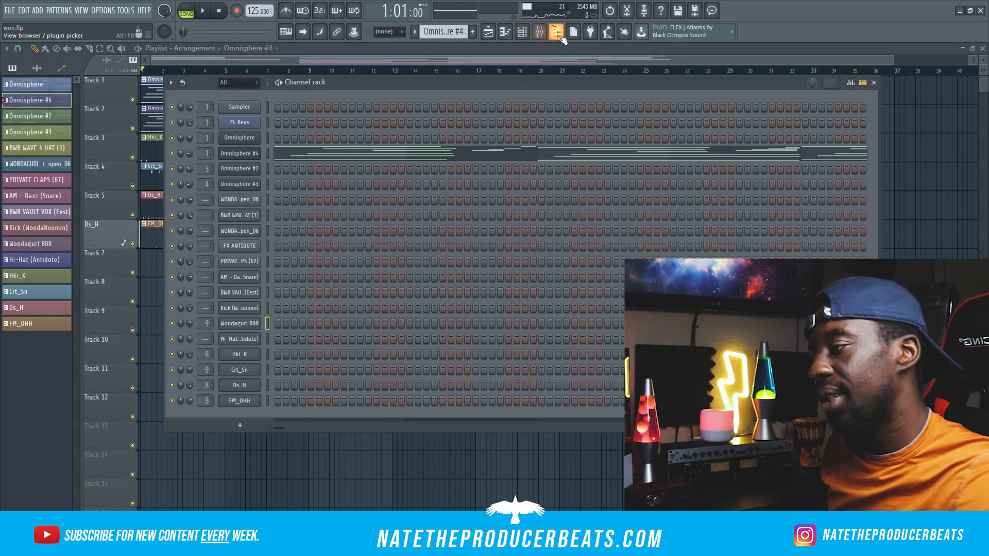
Step: Load another Omnisphere from the installed VST generators in the plugin database, using the Baritone Guitar Harmonics patch
{"action": "left_click", "coordinate": [556, 35]}
{"action": "scroll", "coordinate": [13, 150], "scroll_direction": "up", "scroll_amount": 5}
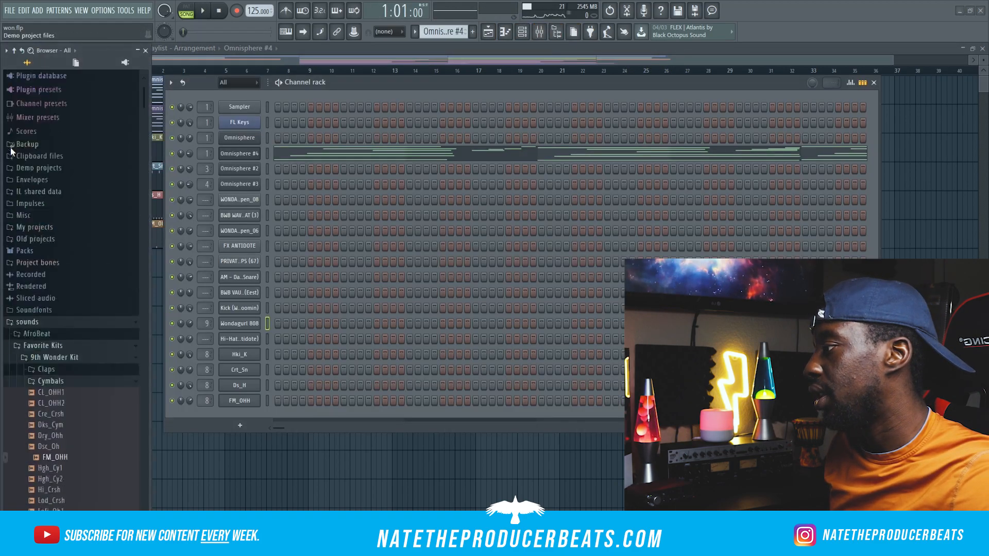
{"action": "left_click", "coordinate": [58, 105]}
{"action": "left_click", "coordinate": [62, 142]}
{"action": "left_click", "coordinate": [77, 164]}
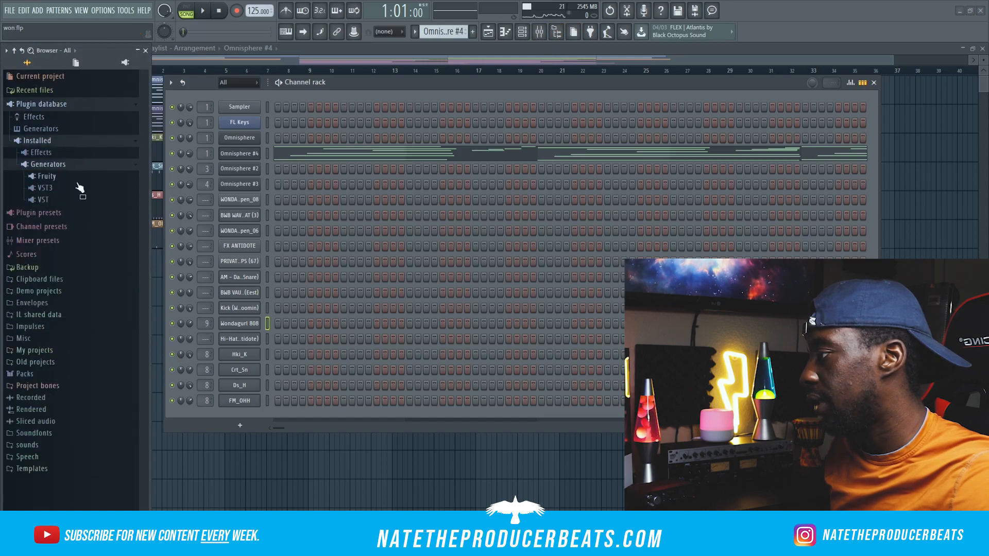
{"action": "left_click", "coordinate": [83, 199]}
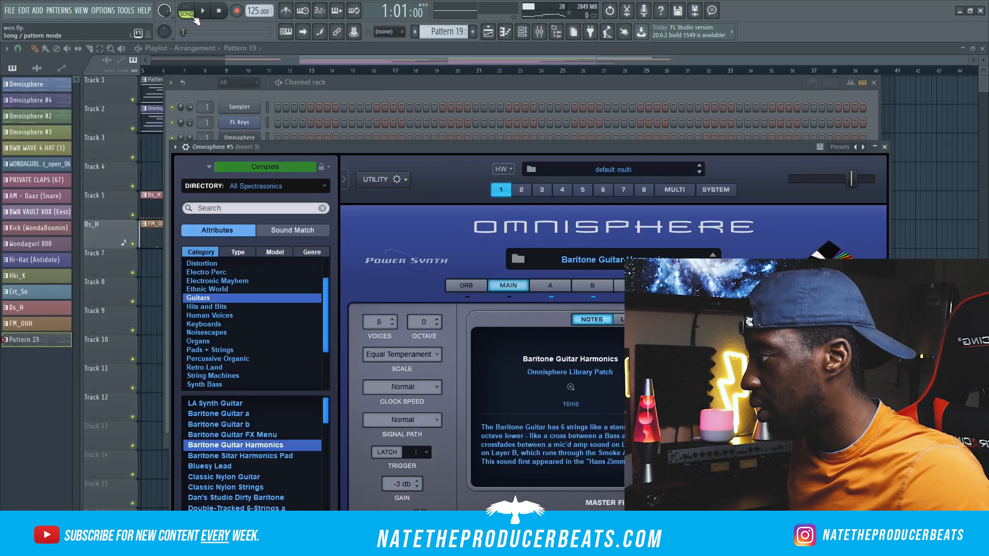
Step: Audition Pattern 19 with the new guitar patch, return to the song arrangement, and stop playback
{"action": "key", "text": "space"}
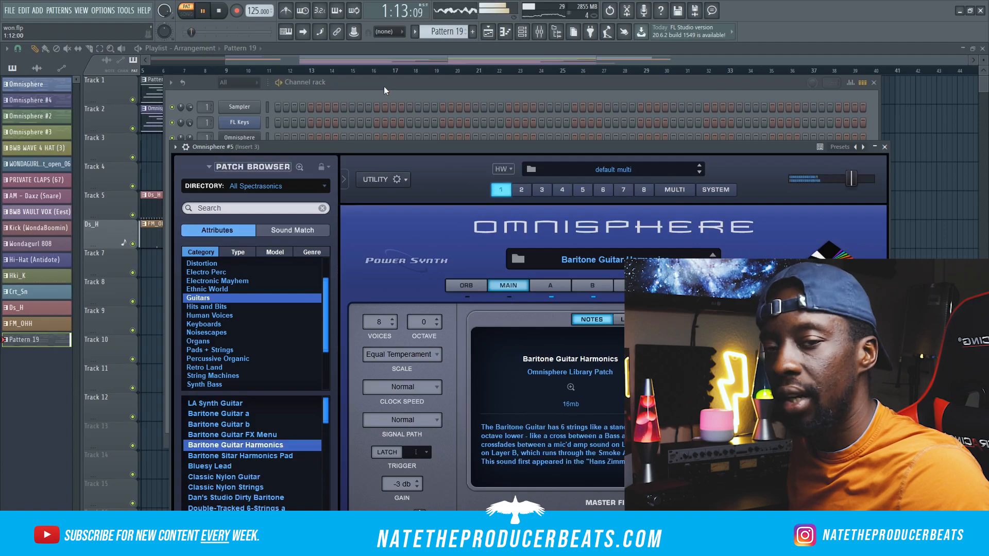
{"action": "left_click", "coordinate": [384, 88]}
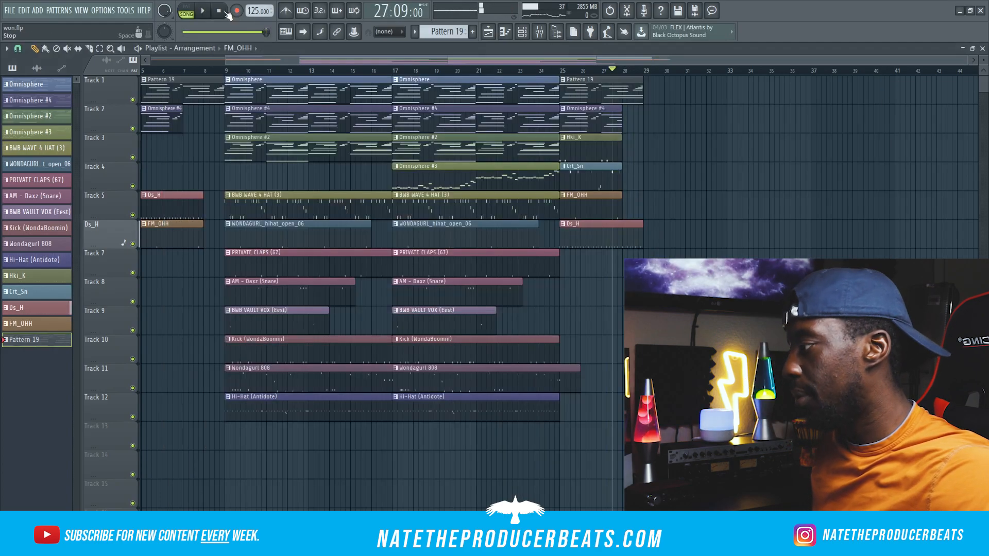
{"action": "left_click", "coordinate": [220, 11]}
Step: Place the Omnisphere to Hi-Hat (Antidote) patterns at bar 29, repeat them at bars 37 and 45, and remove Omnisphere #3 at bar 29
{"action": "left_click", "coordinate": [46, 100]}
{"action": "left_click", "coordinate": [56, 87]}
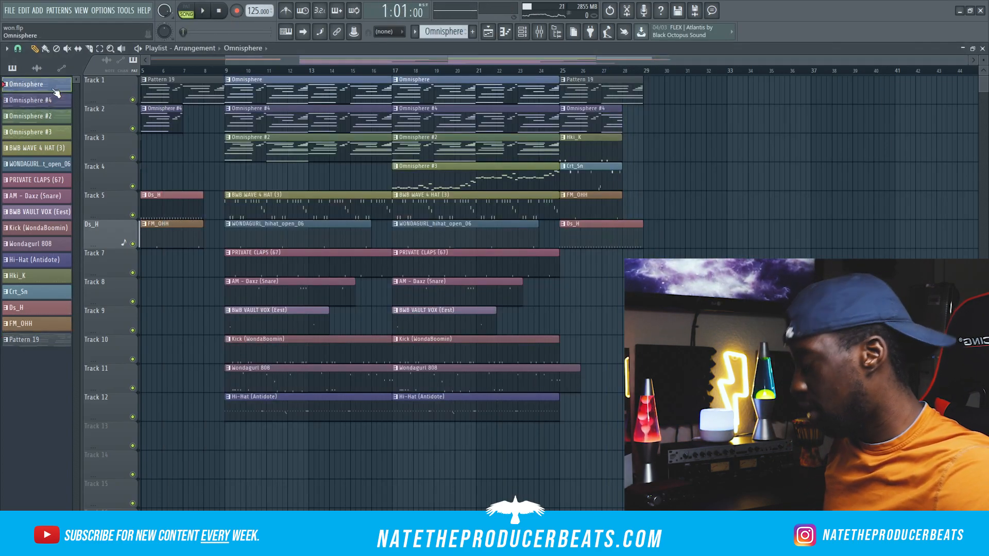
{"action": "left_click", "coordinate": [59, 261]}
{"action": "key", "text": "ctrl+b"}
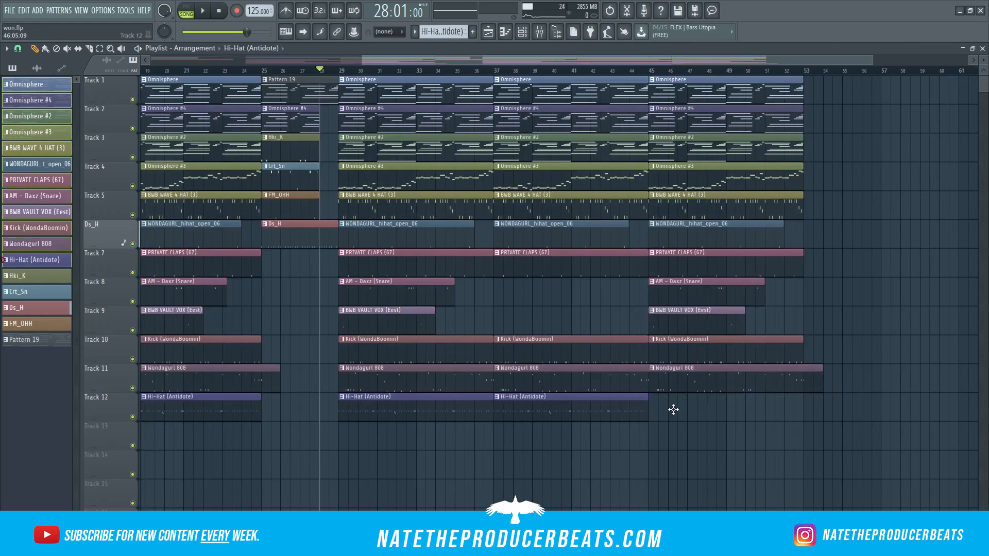
{"action": "left_click", "coordinate": [673, 410]}
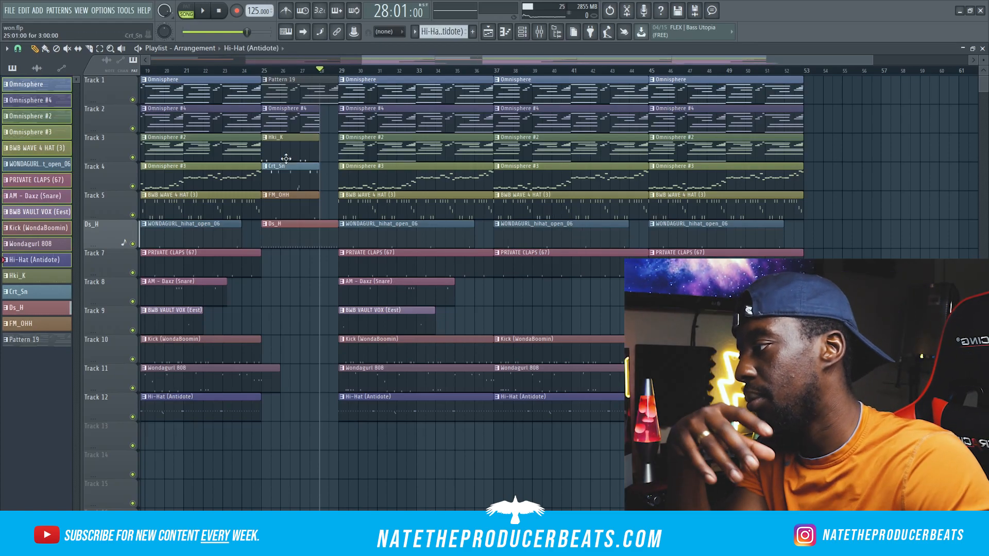
{"action": "right_click", "coordinate": [405, 183]}
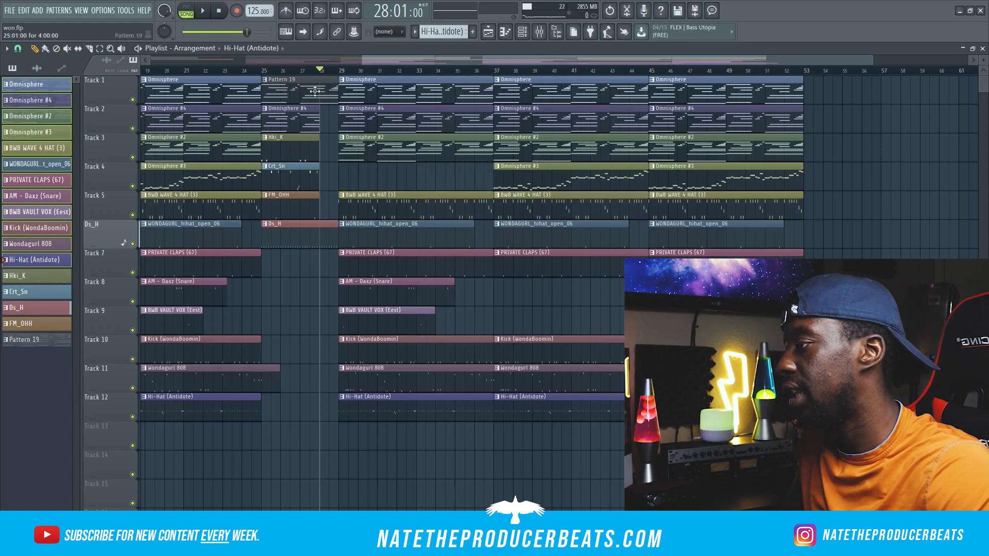
Step: Play the transition from bar 28 into bar 29 repeatedly, and stop playback
{"action": "key", "text": "space"}
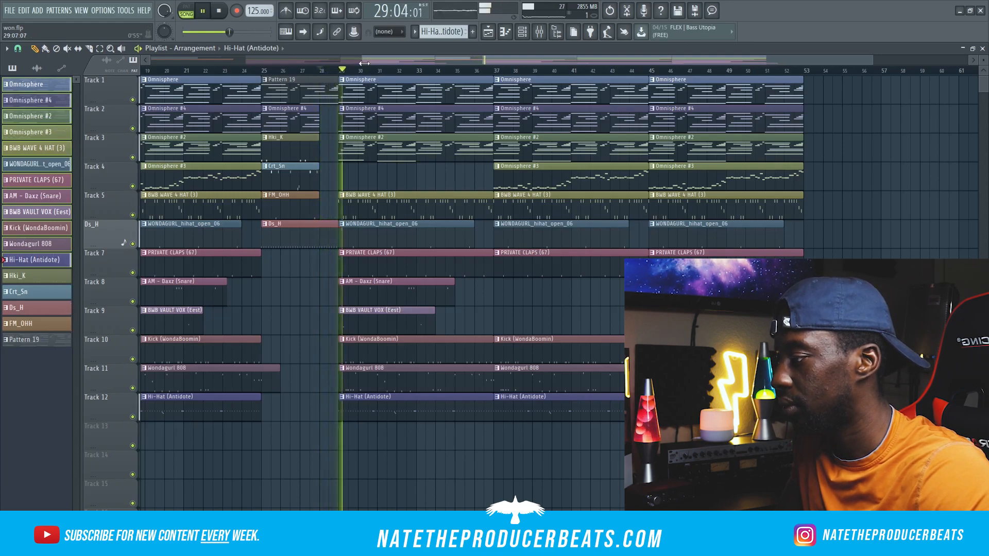
{"action": "key", "text": "space"}
{"action": "key", "text": "space"}
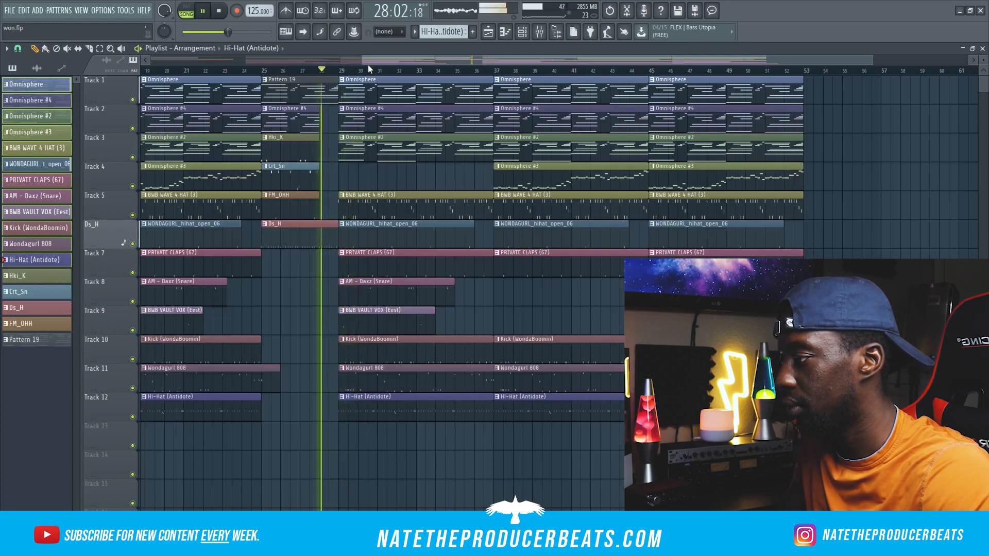
{"action": "key", "text": "space"}
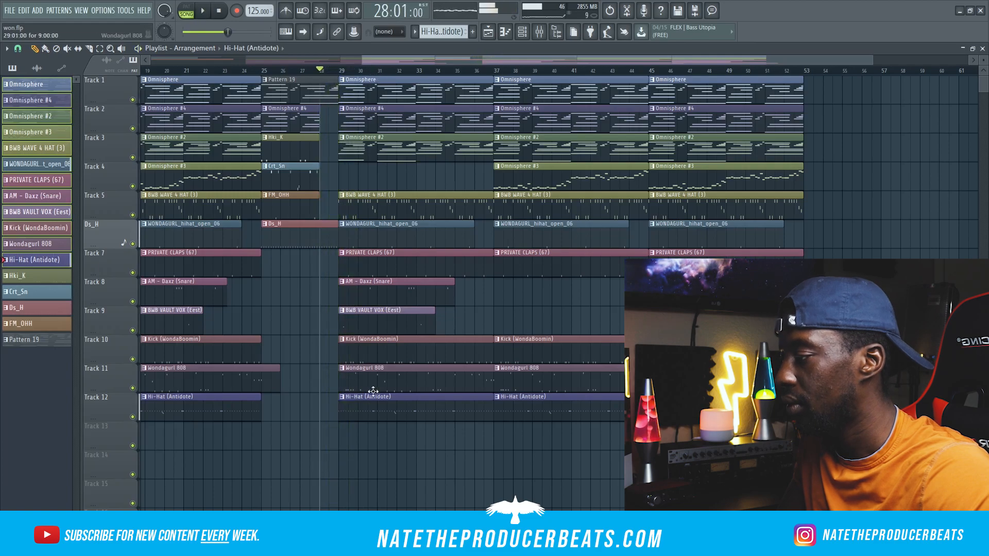
Step: Copy the Wondagurl 808 channel's notes into a new empty pattern, Pattern 20
{"action": "left_click", "coordinate": [527, 35]}
{"action": "left_click_drag", "start_coordinate": [449, 341], "coordinate": [455, 156]}
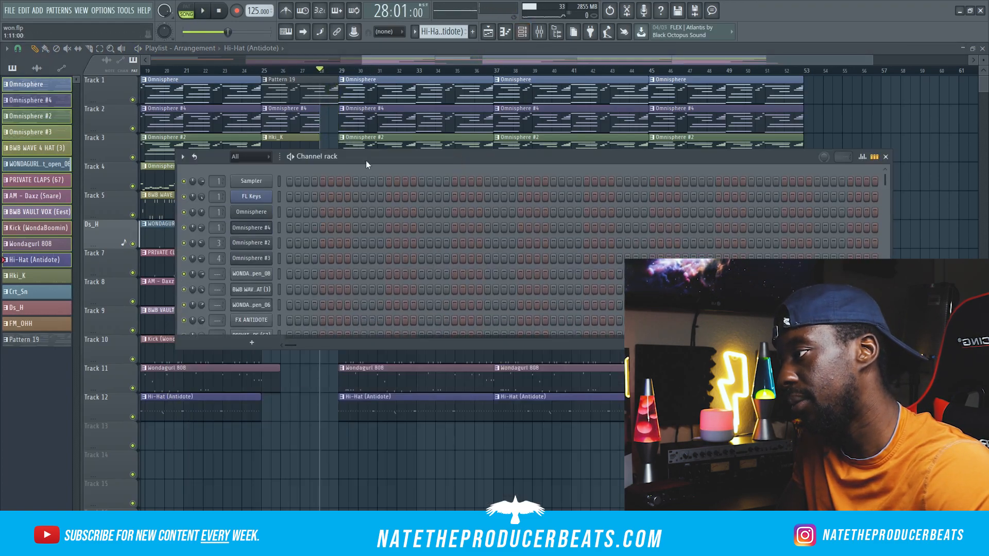
{"action": "scroll", "coordinate": [431, 29], "scroll_direction": "down", "scroll_amount": 3}
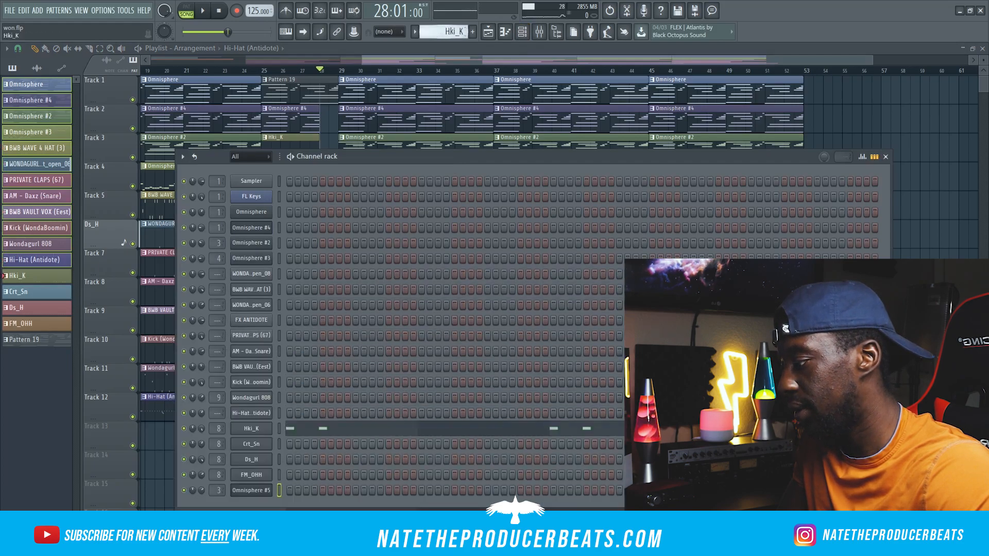
{"action": "scroll", "coordinate": [443, 32], "scroll_direction": "up", "scroll_amount": 3}
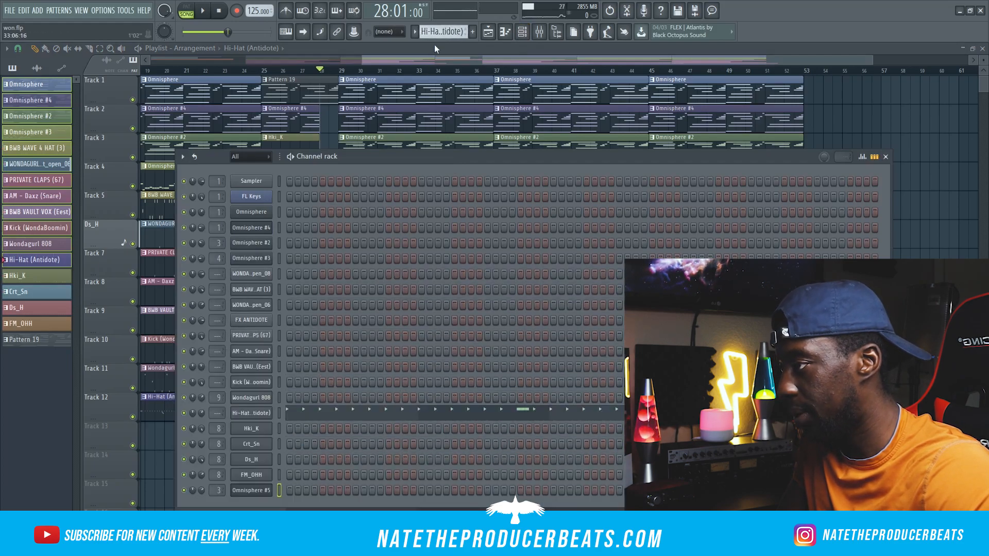
{"action": "scroll", "coordinate": [443, 31], "scroll_direction": "up", "scroll_amount": 1}
{"action": "right_click", "coordinate": [261, 404]}
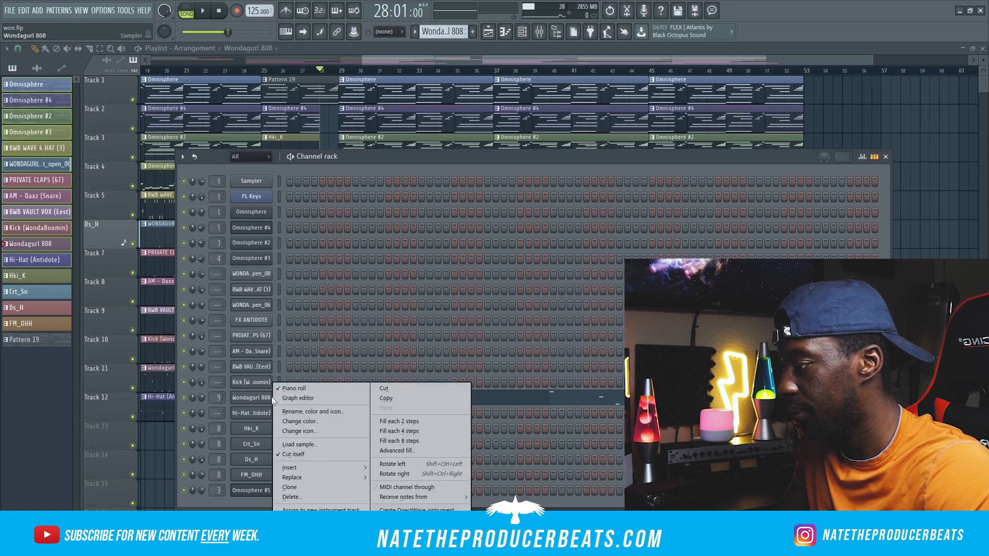
{"action": "left_click", "coordinate": [384, 400]}
{"action": "key", "text": "F4"}
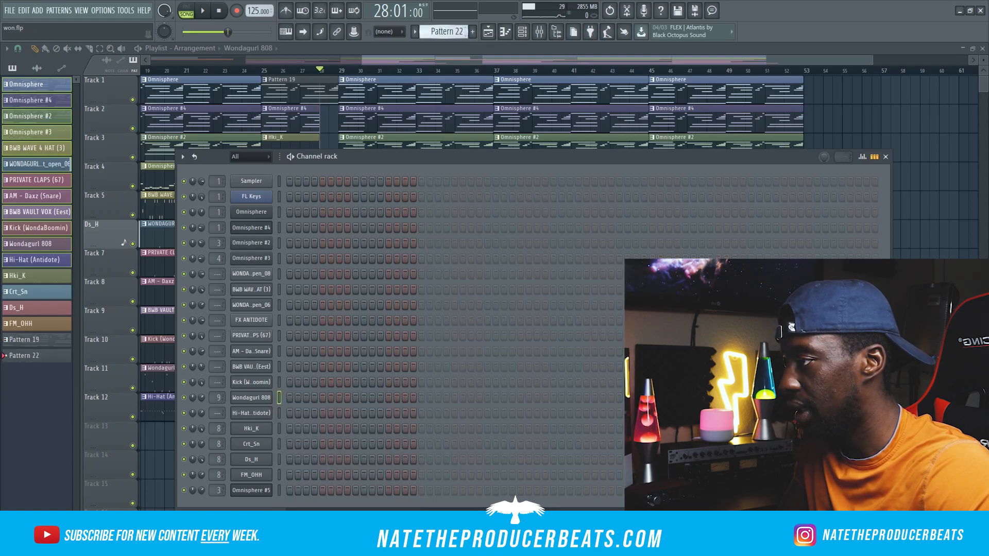
{"action": "key", "text": "Return"}
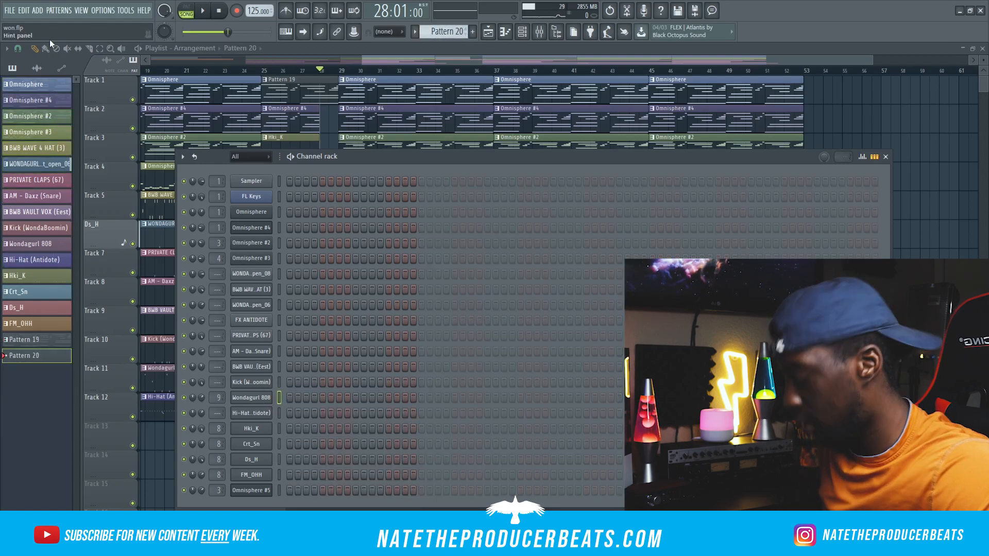
{"action": "key", "text": "ctrl+v"}
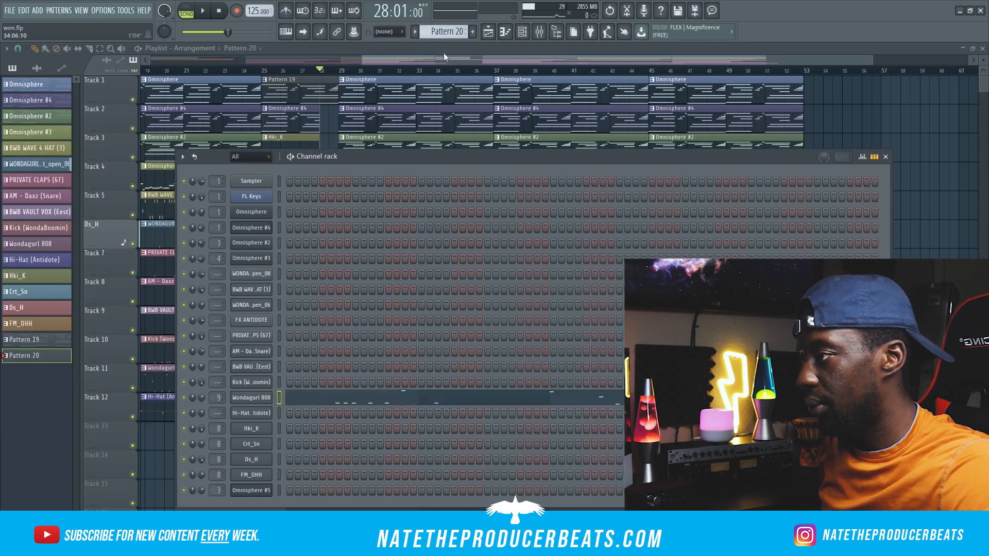
Step: Copy the Kick (WondaBoomin) channel's notes and return to Pattern 20 in the playlist
{"action": "scroll", "coordinate": [446, 32], "scroll_direction": "up", "scroll_amount": 5}
{"action": "scroll", "coordinate": [446, 31], "scroll_direction": "down", "scroll_amount": 2}
{"action": "left_click", "coordinate": [387, 392]}
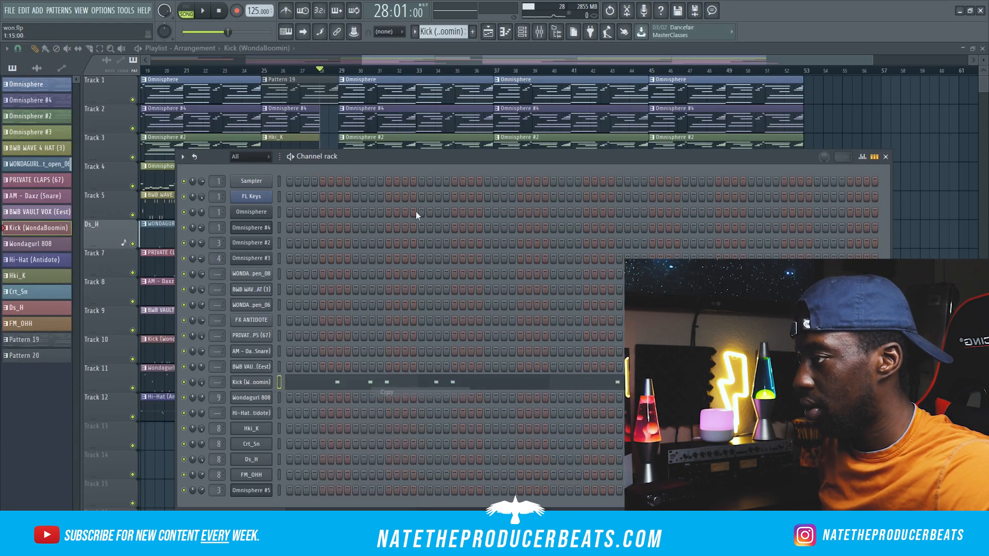
{"action": "scroll", "coordinate": [453, 34], "scroll_direction": "down", "scroll_amount": 11}
{"action": "scroll", "coordinate": [454, 34], "scroll_direction": "up", "scroll_amount": 1}
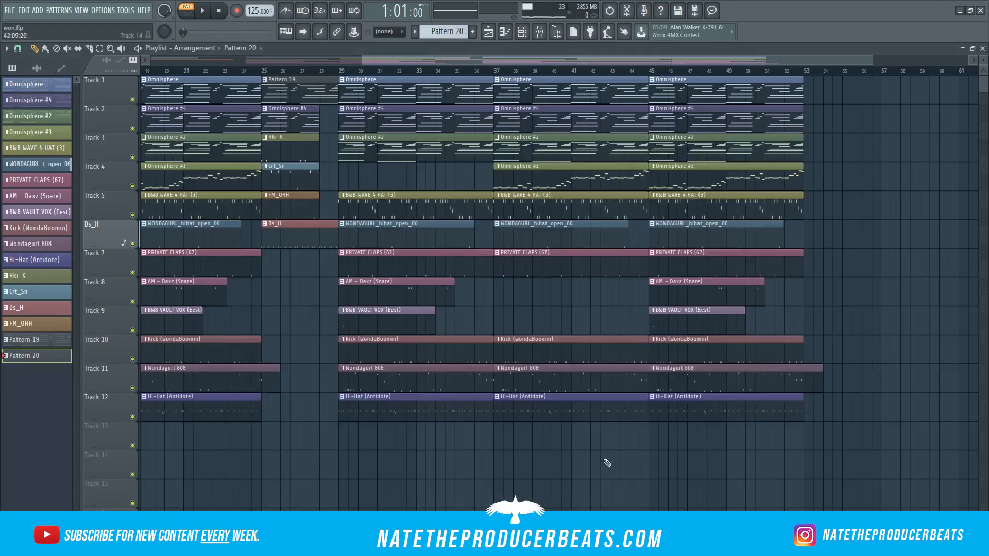
Step: Replace the Kick (WondaBoomin) and Wondagurl 808 clips from bar 29 onward with Pattern 20 on Track 13 at bars 29 and 45
{"action": "left_click", "coordinate": [650, 446]}
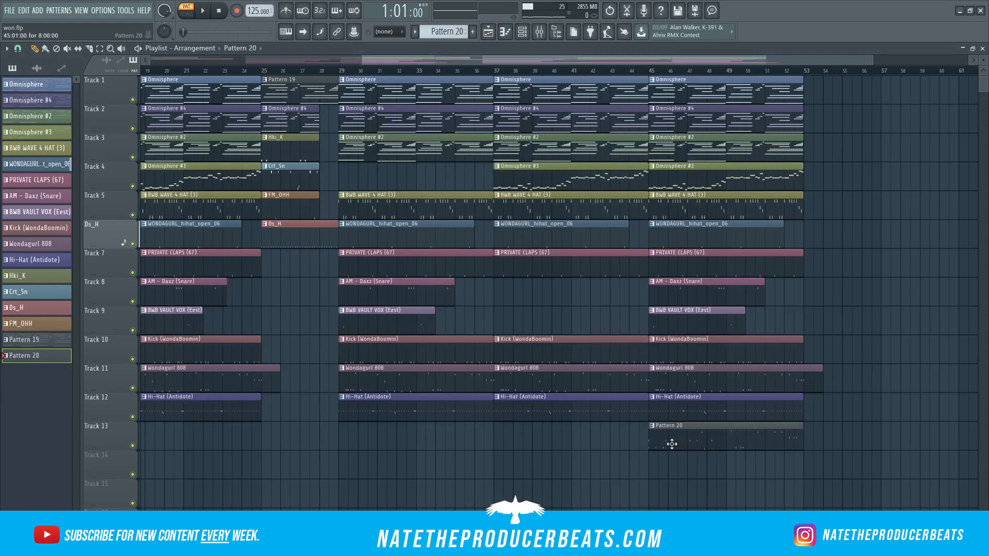
{"action": "right_click", "coordinate": [698, 379]}
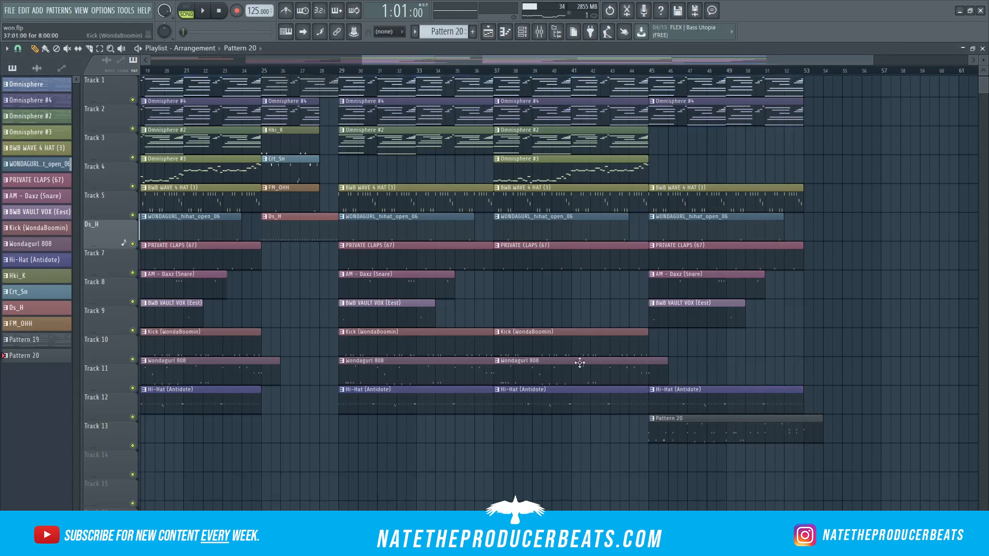
{"action": "left_click", "coordinate": [338, 434]}
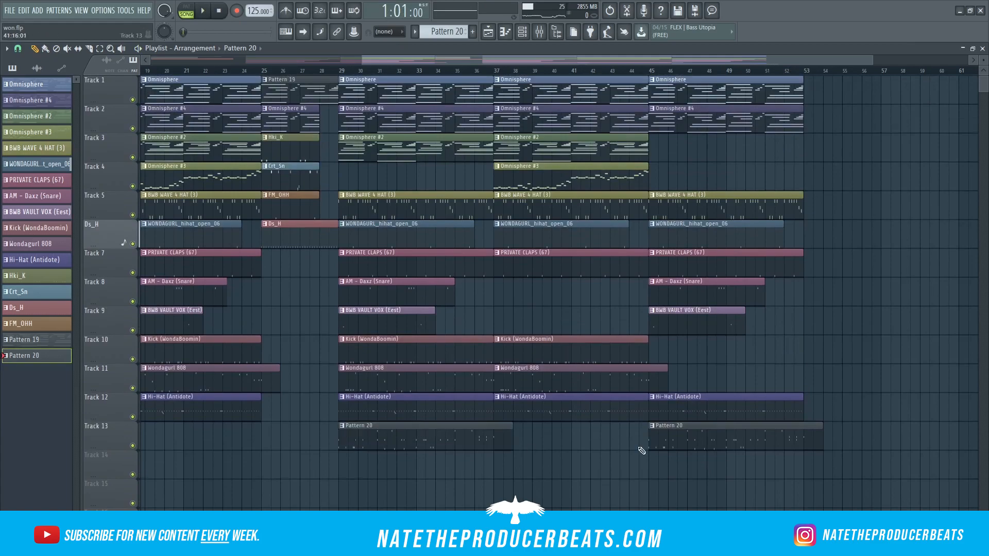
{"action": "right_click", "coordinate": [398, 384]}
{"action": "right_click", "coordinate": [379, 352]}
{"action": "right_click", "coordinate": [554, 374]}
{"action": "right_click", "coordinate": [557, 354]}
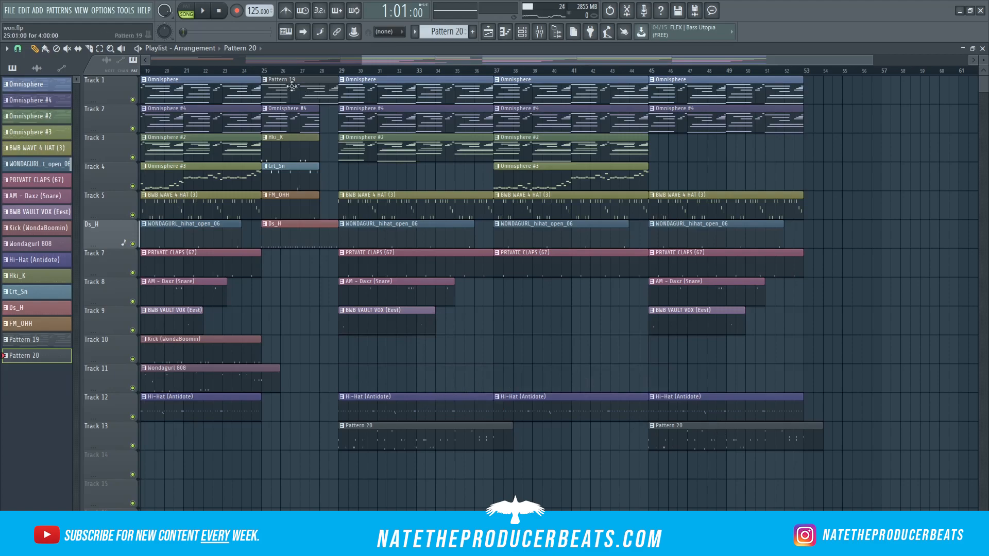
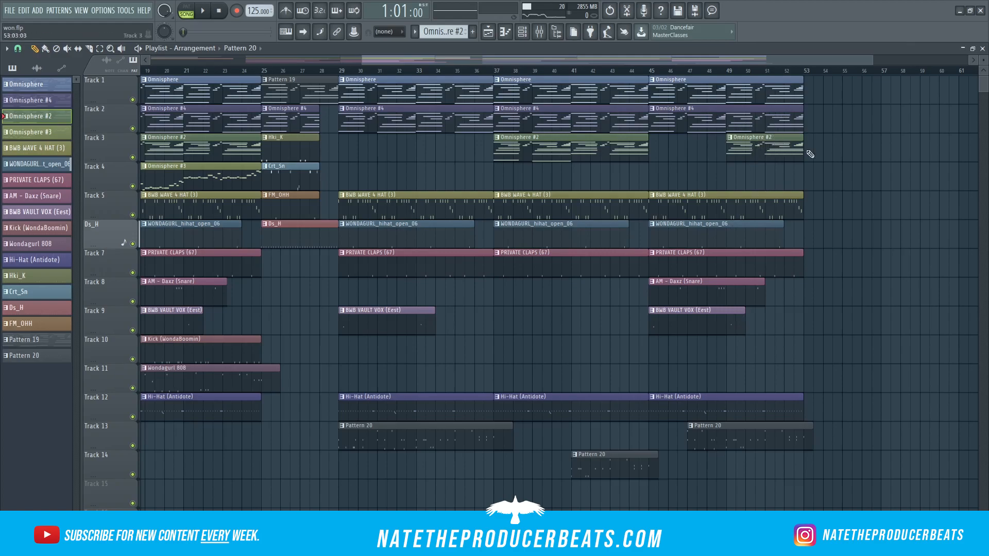
Step: Move the copied four-bar section of Pattern 19, Omnisphere #4, Hki_K, Crt_Sn, FM_OHH and Ds_H from bar 1 to bar 53
{"action": "scroll", "coordinate": [810, 154], "scroll_direction": "down", "scroll_amount": 2}
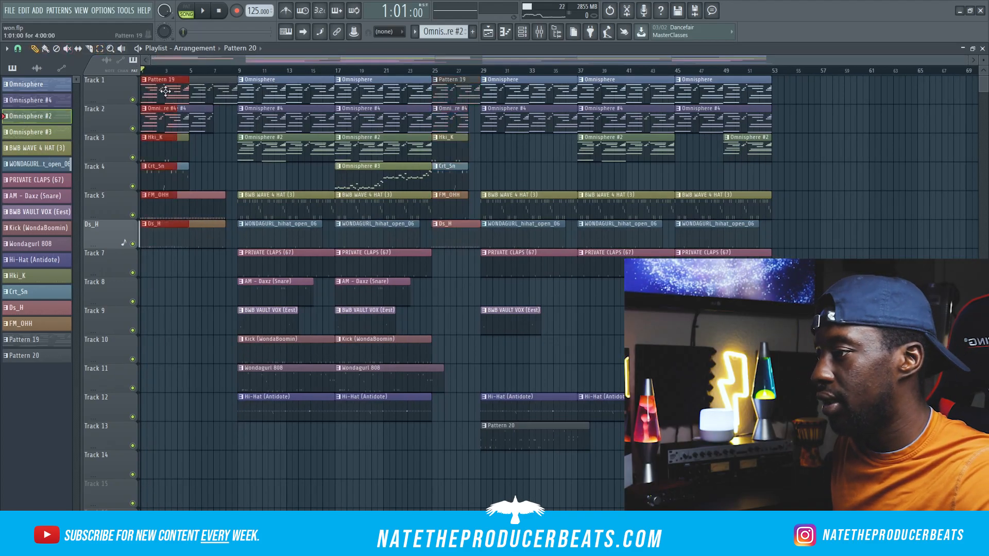
{"action": "left_click_drag", "start_coordinate": [166, 108], "coordinate": [797, 108]}
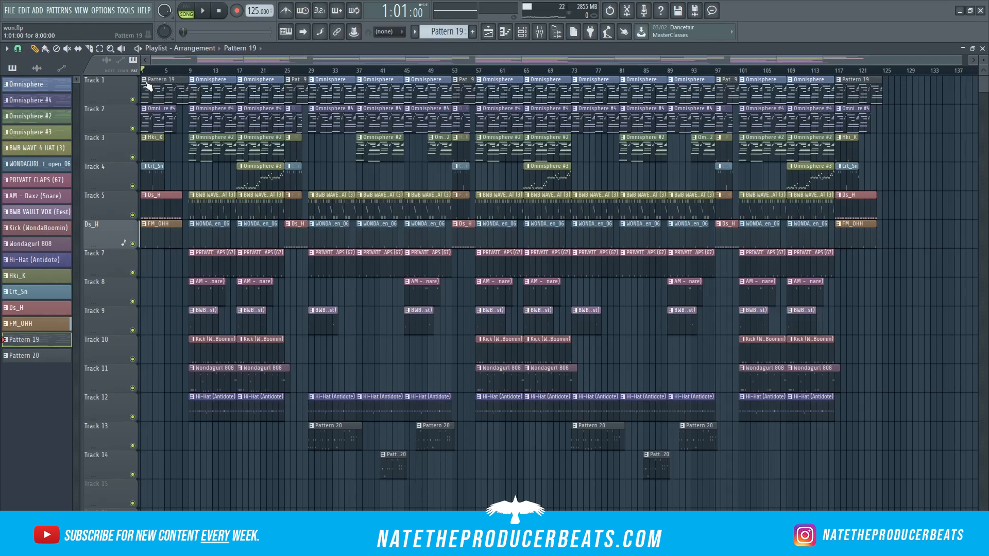
{"action": "scroll", "coordinate": [178, 114], "scroll_direction": "up", "scroll_amount": 2}
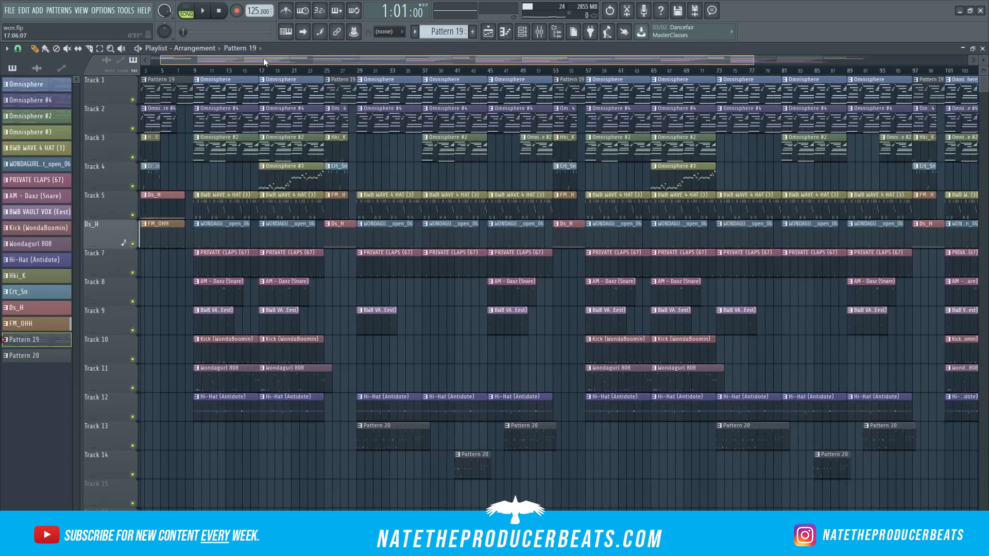
{"action": "left_click_drag", "start_coordinate": [264, 58], "coordinate": [347, 68]}
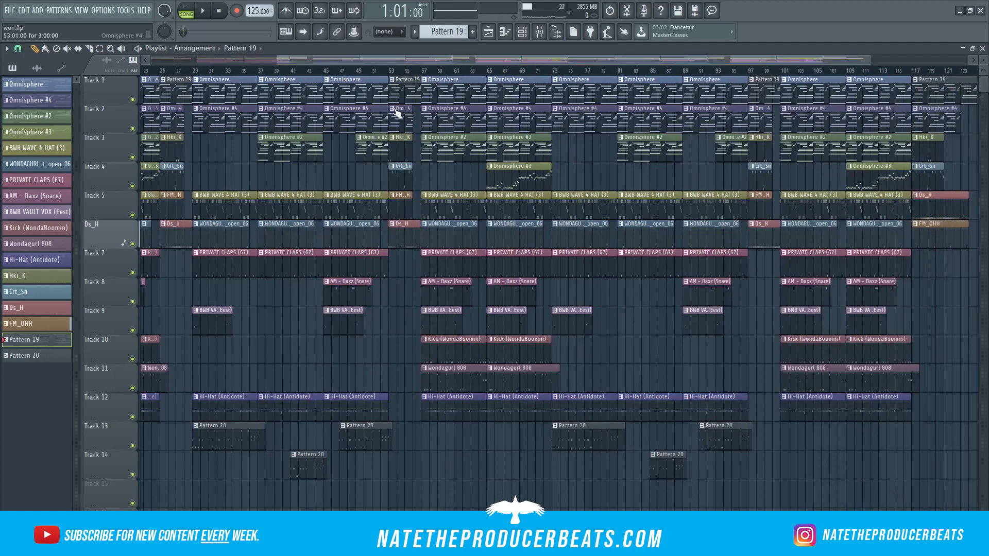
{"action": "left_click_drag", "start_coordinate": [409, 63], "coordinate": [510, 66]}
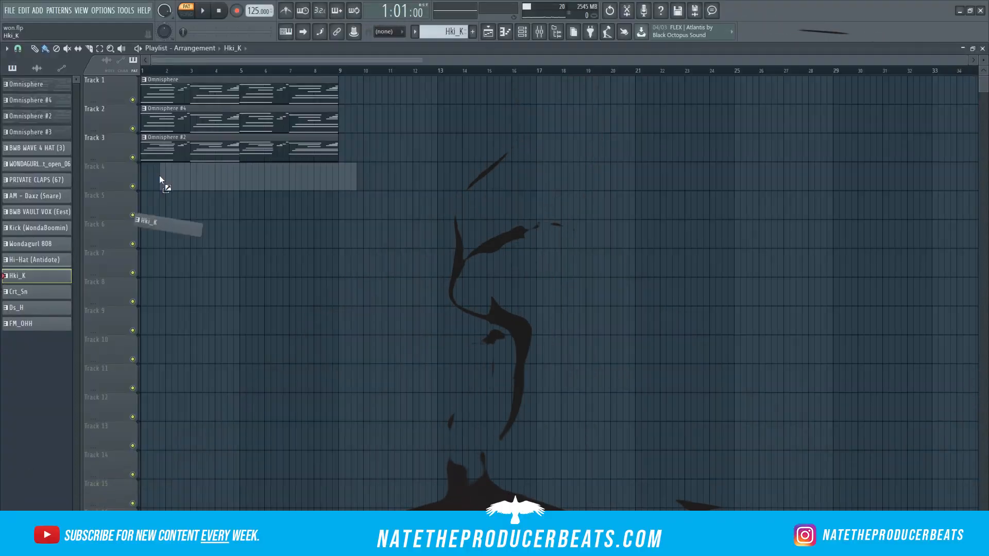
Step: Place Hki_K, Crt_Sn, Ds_H and FM_OHH on Tracks 4 to 7 at bar 1, trimmed to end at bar 8
{"action": "left_click_drag", "start_coordinate": [159, 175], "coordinate": [146, 262]}
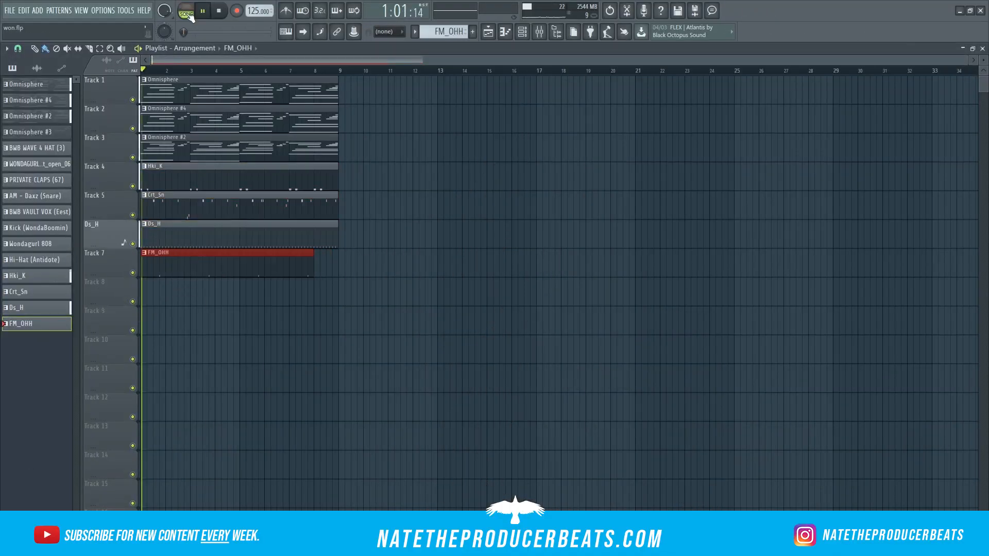
{"action": "left_click_drag", "start_coordinate": [337, 233], "coordinate": [314, 232]}
{"action": "left_click_drag", "start_coordinate": [337, 208], "coordinate": [313, 208]}
{"action": "left_click_drag", "start_coordinate": [338, 180], "coordinate": [314, 180]}
Step: Compare the intro with Omnisphere #2 or Omnisphere #4 removed, and delete the Omnisphere #2 clip
{"action": "left_click_drag", "start_coordinate": [467, 32], "coordinate": [467, 39]}
{"action": "right_click", "coordinate": [184, 149]}
{"action": "key", "text": "space"}
{"action": "key", "text": "space"}
{"action": "key", "text": "ctrl+z"}
{"action": "right_click", "coordinate": [183, 121]}
{"action": "key", "text": "ctrl+z"}
{"action": "right_click", "coordinate": [183, 149]}
Step: Move the four intro drum clips up one track to Tracks 3 to 6, and stop playback
{"action": "left_click_drag", "start_coordinate": [329, 172], "coordinate": [154, 271]}
{"action": "left_click_drag", "start_coordinate": [182, 173], "coordinate": [181, 144]}
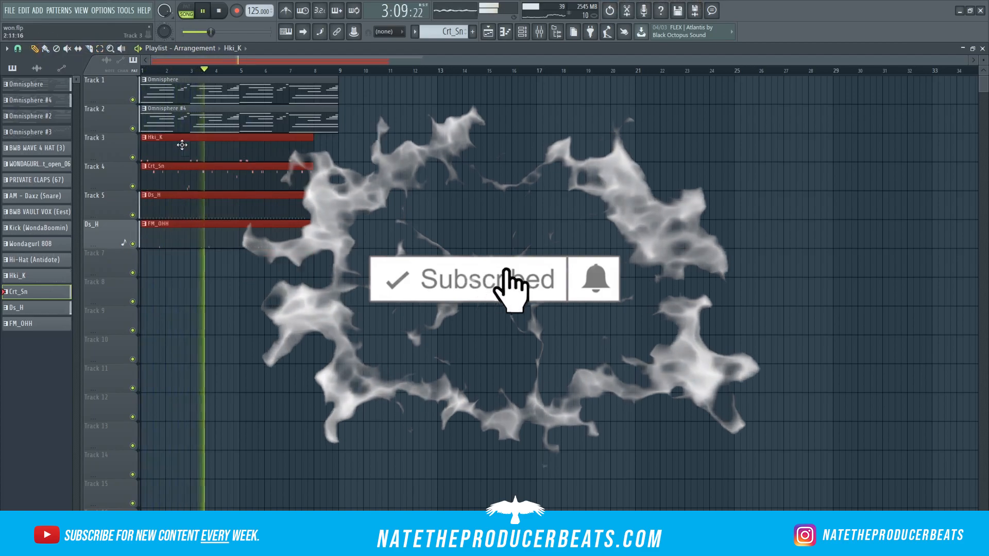
{"action": "key", "text": "space"}
Step: Shorten the intro drum clips to end at bar 5 and play the result
{"action": "double_click", "coordinate": [181, 144]}
{"action": "left_click", "coordinate": [522, 32]}
{"action": "scroll", "coordinate": [220, 59], "scroll_direction": "up", "scroll_amount": 2}
{"action": "key", "text": "space"}
{"action": "left_click_drag", "start_coordinate": [383, 149], "coordinate": [280, 149]}
{"action": "key", "text": "space"}
{"action": "key", "text": "space"}
Step: Lengthen the intro's Ds_H and FM_OHH clips to end at bar 8, and stop playback
{"action": "left_click", "coordinate": [483, 199]}
{"action": "left_click_drag", "start_coordinate": [280, 206], "coordinate": [410, 206]}
{"action": "left_click_drag", "start_coordinate": [279, 235], "coordinate": [419, 206]}
{"action": "right_click", "coordinate": [484, 198]}
{"action": "left_click_drag", "start_coordinate": [410, 235], "coordinate": [385, 208]}
{"action": "left_click_drag", "start_coordinate": [419, 237], "coordinate": [385, 236]}
{"action": "key", "text": "space"}
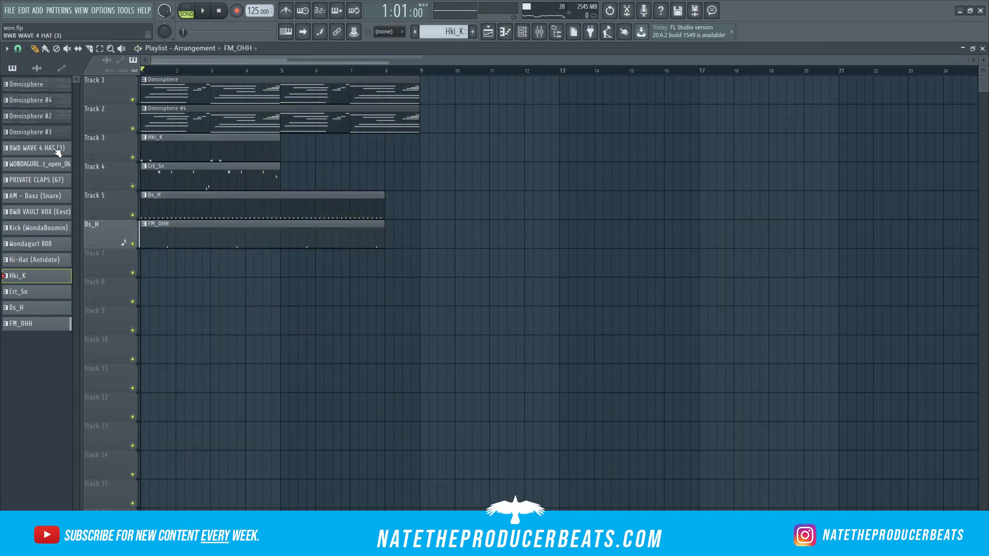
Step: Paste the Omnisphere to Hi-Hat (Antidote) patterns at bar 9, and give all patterns random colors
{"action": "key", "text": "ctrl+v"}
{"action": "left_click", "coordinate": [54, 324]}
{"action": "left_click", "coordinate": [46, 84], "text": "shift"}
{"action": "right_click", "coordinate": [28, 137]}
{"action": "right_click", "coordinate": [18, 187]}
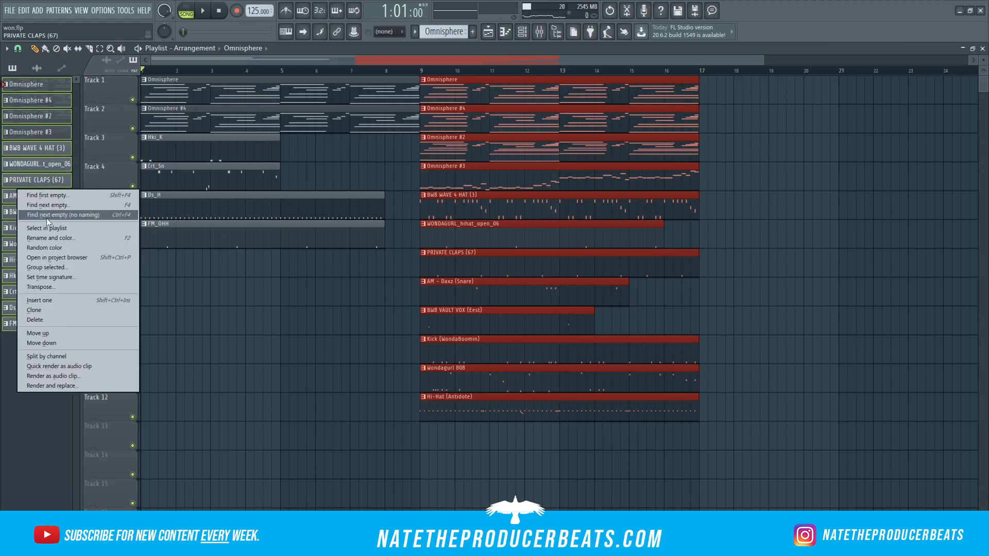
{"action": "left_click", "coordinate": [75, 247]}
{"action": "key", "text": "space"}
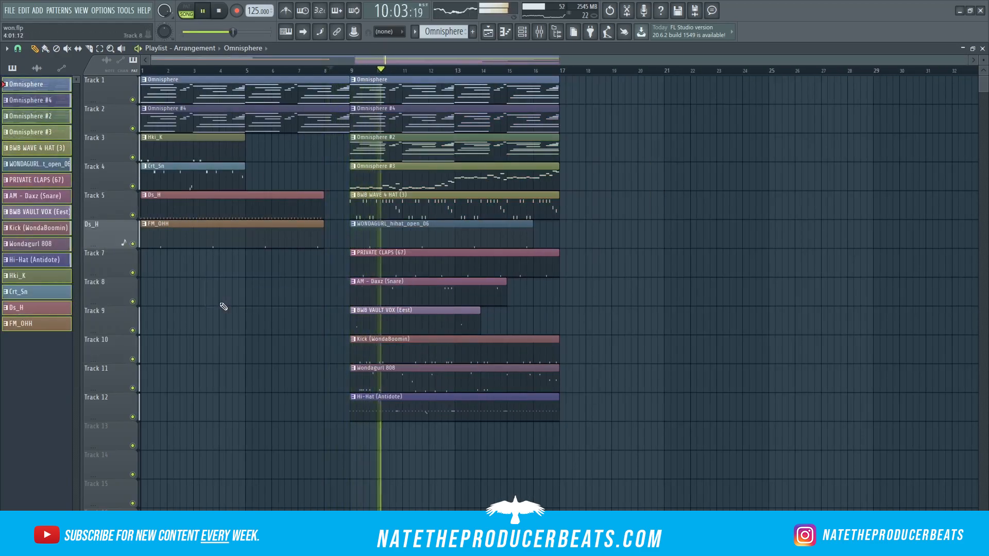
Step: Duplicate the bar 9 section to bar 17 and slightly lengthen the AM - Daxz (Snare) clips
{"action": "key", "text": "ctrl+b"}
{"action": "left_click", "coordinate": [819, 125]}
{"action": "right_click", "coordinate": [829, 125]}
{"action": "left_click", "coordinate": [505, 297]}
{"action": "left_click_drag", "start_coordinate": [505, 298], "coordinate": [512, 297]}
{"action": "left_click", "coordinate": [566, 298]}
{"action": "left_click", "coordinate": [453, 322]}
{"action": "left_click", "coordinate": [568, 323]}
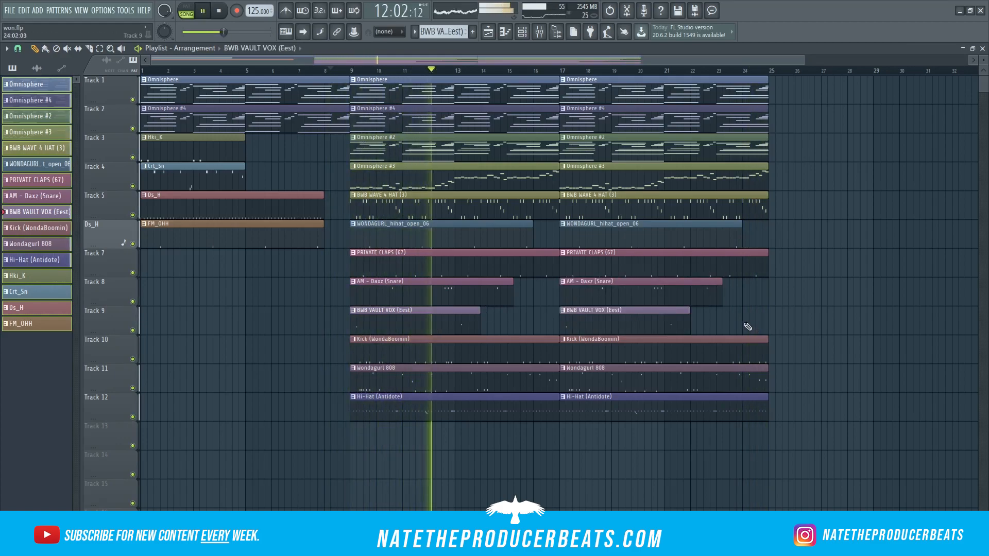
Step: Remove the Omnisphere #3 clip at bar 9 and play the arrangement
{"action": "key", "text": "space"}
{"action": "right_click", "coordinate": [536, 189]}
{"action": "key", "text": "space"}
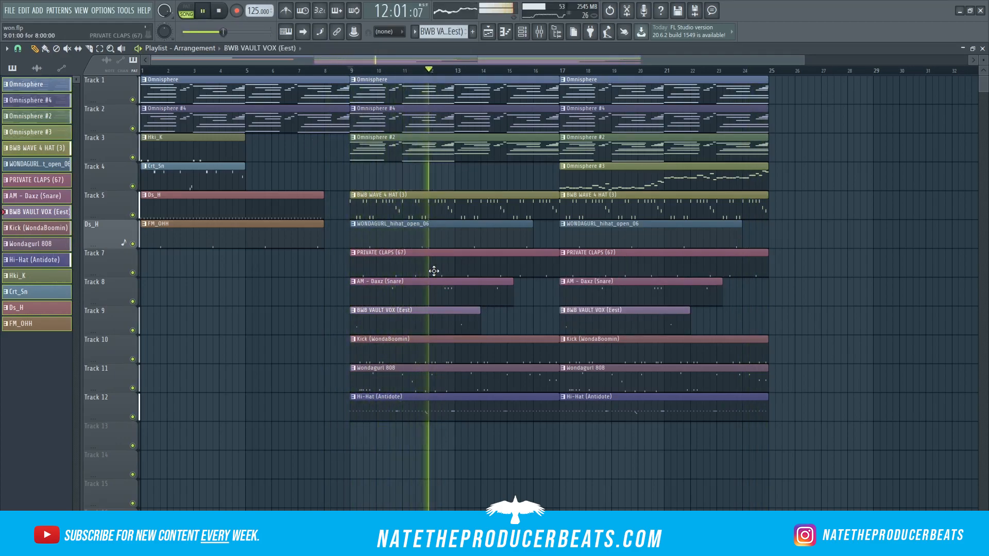
{"action": "scroll", "coordinate": [578, 265], "scroll_direction": "down", "scroll_amount": 1}
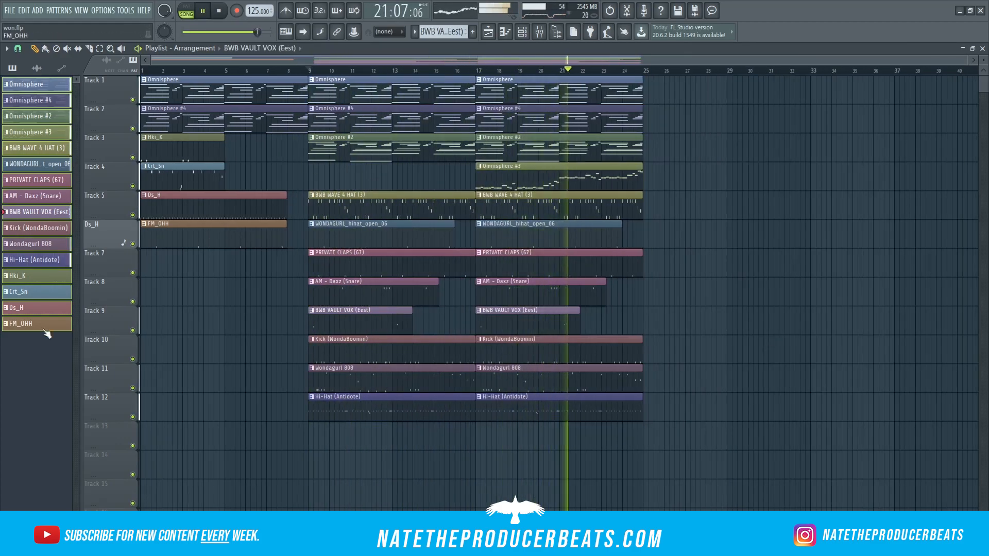
{"action": "key", "text": "space"}
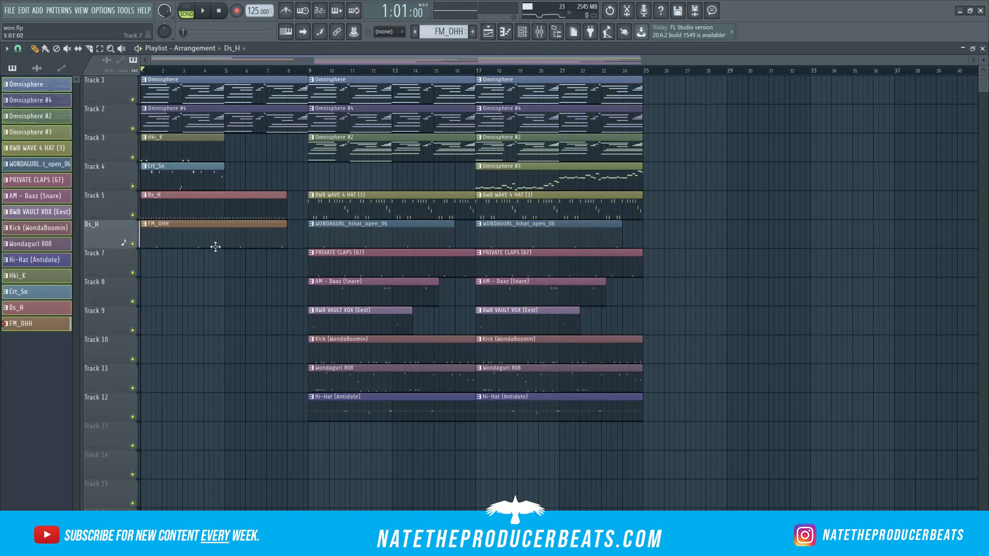
Step: Copy the intro's Hki_K, Crt_Sn, FM_OHH and Ds_H clips to bar 25 on Tracks 3 to 6
{"action": "left_click_drag", "start_coordinate": [184, 214], "coordinate": [686, 185]}
{"action": "left_click_drag", "start_coordinate": [178, 238], "coordinate": [680, 155]}
{"action": "left_click_drag", "start_coordinate": [171, 180], "coordinate": [673, 126]}
{"action": "left_click_drag", "start_coordinate": [644, 77], "coordinate": [734, 206]}
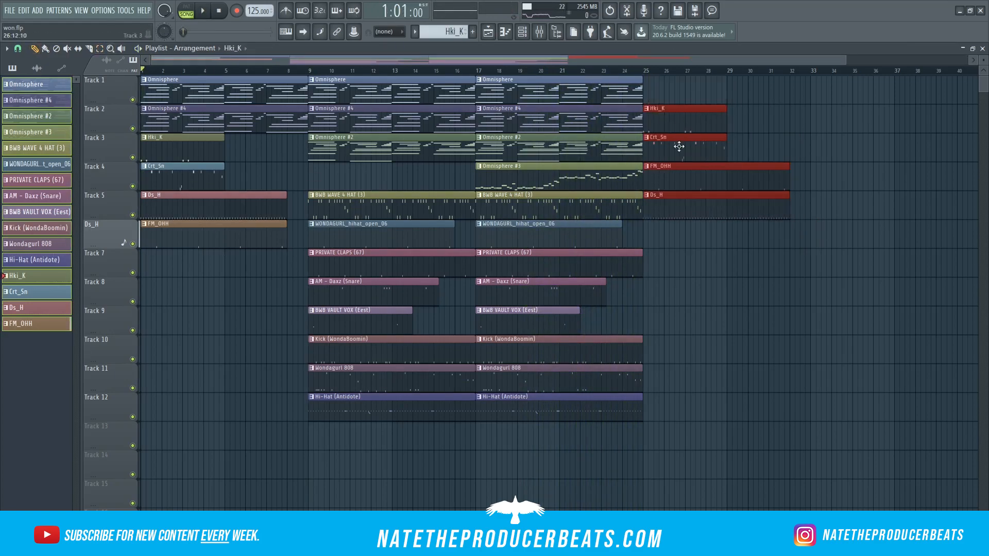
{"action": "left_click_drag", "start_coordinate": [680, 128], "coordinate": [680, 186]}
Step: Copy the Omnisphere clips to bar 25, play the end of the section, and inspect the channel notes
{"action": "left_click_drag", "start_coordinate": [566, 79], "coordinate": [734, 80]}
{"action": "left_click", "coordinate": [638, 71]}
{"action": "key", "text": "space"}
{"action": "key", "text": "F6"}
{"action": "scroll", "coordinate": [443, 32], "scroll_direction": "down", "scroll_amount": 10}
{"action": "key", "text": "F7"}
{"action": "left_click", "coordinate": [488, 32]}
Step: Play the transition into bar 25 and shorten its Omnisphere clip to end just before bar 29
{"action": "left_click", "coordinate": [623, 70]}
{"action": "key", "text": "space"}
{"action": "key", "text": "space"}
{"action": "key", "text": "space"}
{"action": "left_click_drag", "start_coordinate": [809, 93], "coordinate": [721, 94]}
{"action": "key", "text": "space"}
{"action": "key", "text": "space"}
Step: Trim the bar 25 clips: Omnisphere #4 to bar 27, Hki_K and Crt_Sn to bar 28, FM_OHH and Ds_H to bar 29
{"action": "left_click_drag", "start_coordinate": [627, 112], "coordinate": [685, 122]}
{"action": "key", "text": "space"}
{"action": "key", "text": "space"}
{"action": "left_click_drag", "start_coordinate": [726, 180], "coordinate": [705, 151]}
{"action": "left_click_drag", "start_coordinate": [790, 210], "coordinate": [727, 211]}
{"action": "key", "text": "space"}
{"action": "key", "text": "space"}
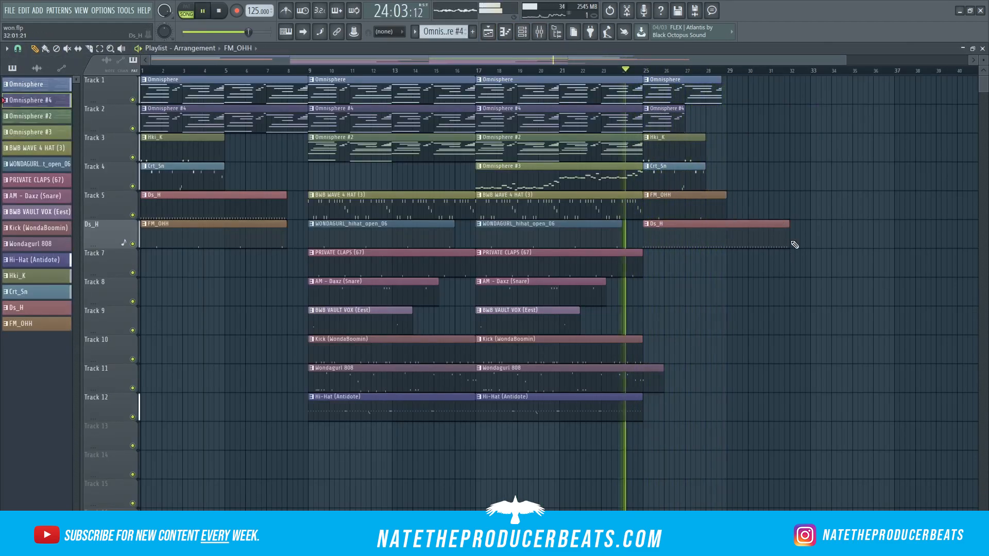
{"action": "left_click_drag", "start_coordinate": [789, 239], "coordinate": [727, 239]}
Step: Open another Omnisphere in a new channel from the installed VST generators in the plugin database
{"action": "key", "text": "F6"}
{"action": "left_click", "coordinate": [42, 104]}
{"action": "left_click", "coordinate": [37, 141]}
{"action": "left_click", "coordinate": [48, 164]}
{"action": "left_click", "coordinate": [43, 199]}
{"action": "right_click", "coordinate": [87, 288]}
{"action": "left_click", "coordinate": [103, 297]}
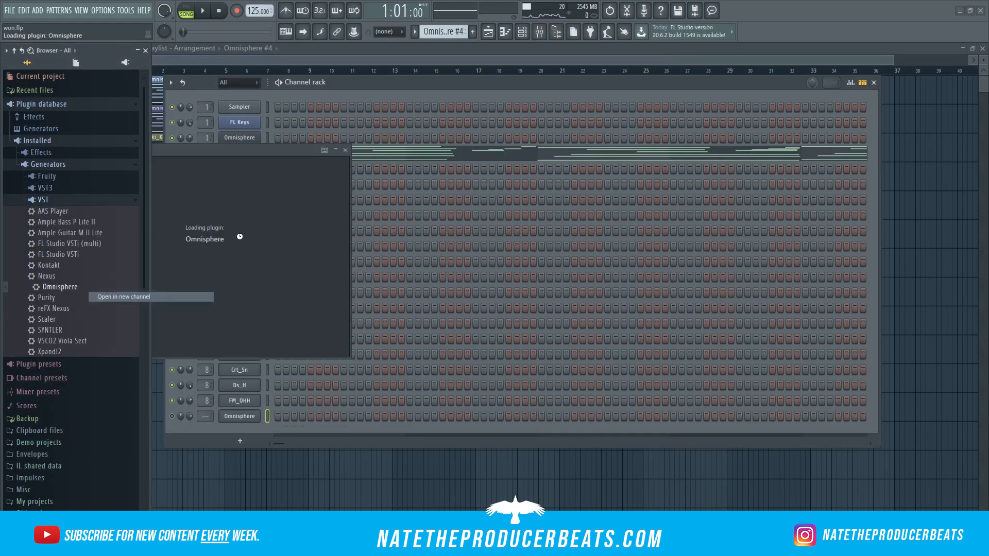
Step: Load the Classic Nylon Guitar patch in the new Omnisphere
{"action": "left_click", "coordinate": [215, 360]}
{"action": "scroll", "coordinate": [216, 359], "scroll_direction": "down", "scroll_amount": 3}
{"action": "left_click", "coordinate": [206, 299]}
{"action": "left_click", "coordinate": [224, 477]}
Step: Copy the Omnisphere #4 notes to Omnisphere #5 in a new Pattern 19 and audition the pattern
{"action": "key", "text": "F6"}
{"action": "right_click", "coordinate": [240, 153]}
{"action": "left_click", "coordinate": [379, 163]}
{"action": "left_click", "coordinate": [473, 32]}
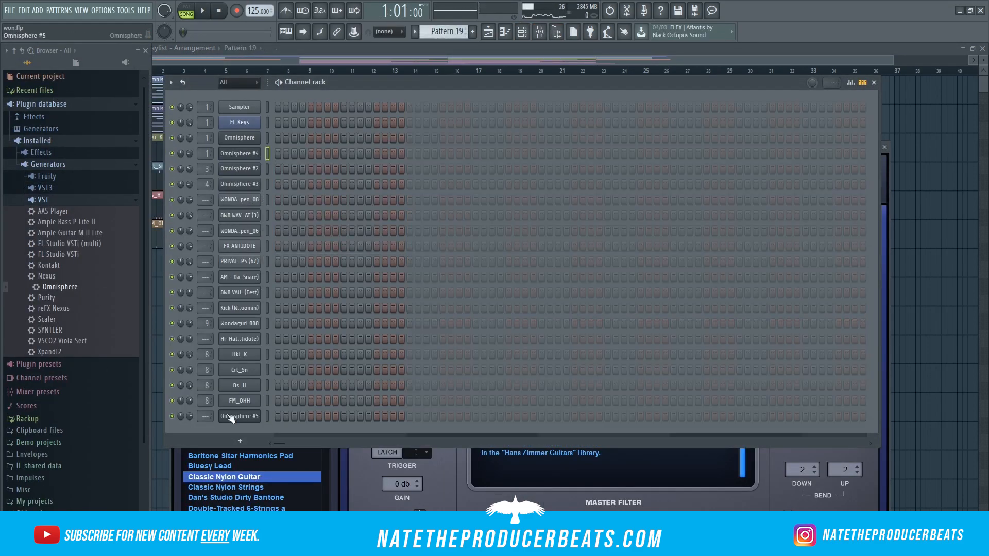
{"action": "right_click", "coordinate": [231, 418]}
{"action": "left_click", "coordinate": [258, 356]}
{"action": "key", "text": "l"}
{"action": "key", "text": "space"}
{"action": "key", "text": "space"}
Step: Replace the intro's Omnisphere clip at bar 1 with Pattern 19 and play the song arrangement
{"action": "left_click", "coordinate": [186, 14]}
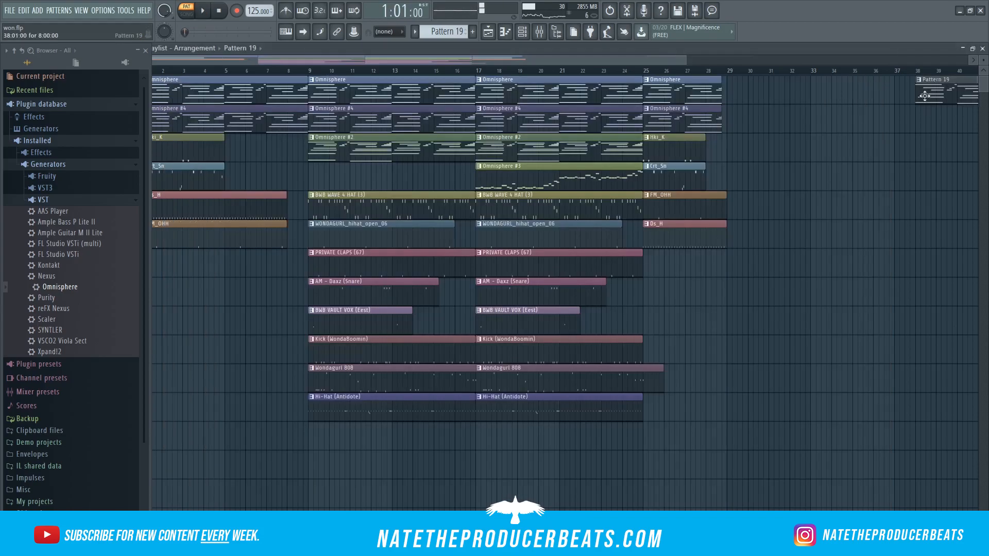
{"action": "key", "text": "alt+F8"}
{"action": "right_click", "coordinate": [206, 93]}
{"action": "left_click", "coordinate": [147, 92]}
{"action": "left_click", "coordinate": [186, 14]}
{"action": "left_click", "coordinate": [186, 14]}
{"action": "key", "text": "space"}
Step: Shorten the intro's Omnisphere #4 clip to end at bar 7, and check the mixer
{"action": "left_click_drag", "start_coordinate": [307, 121], "coordinate": [267, 121]}
{"action": "left_click", "coordinate": [539, 32]}
{"action": "left_click", "coordinate": [539, 32]}
{"action": "left_click", "coordinate": [505, 32]}
{"action": "left_click", "coordinate": [505, 32]}
{"action": "left_click", "coordinate": [505, 32]}
{"action": "left_click", "coordinate": [504, 32]}
Step: Replace the Omnisphere clip at bar 25 with Pattern 19, trimmed to end at bar 29
{"action": "left_click_drag", "start_coordinate": [755, 118], "coordinate": [651, 86]}
{"action": "right_click", "coordinate": [674, 85]}
{"action": "scroll", "coordinate": [629, 84], "scroll_direction": "right", "scroll_amount": 1}
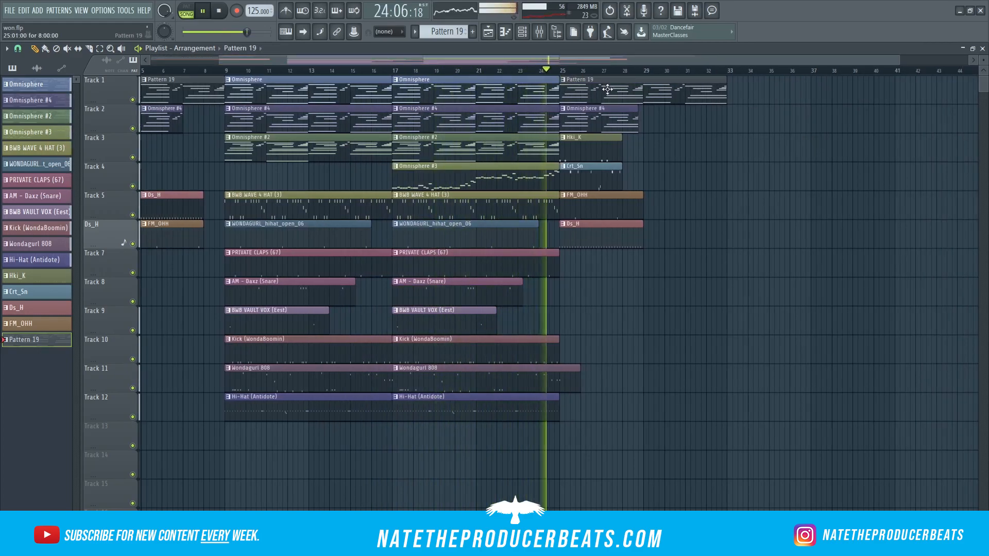
{"action": "left_click_drag", "start_coordinate": [725, 92], "coordinate": [642, 92]}
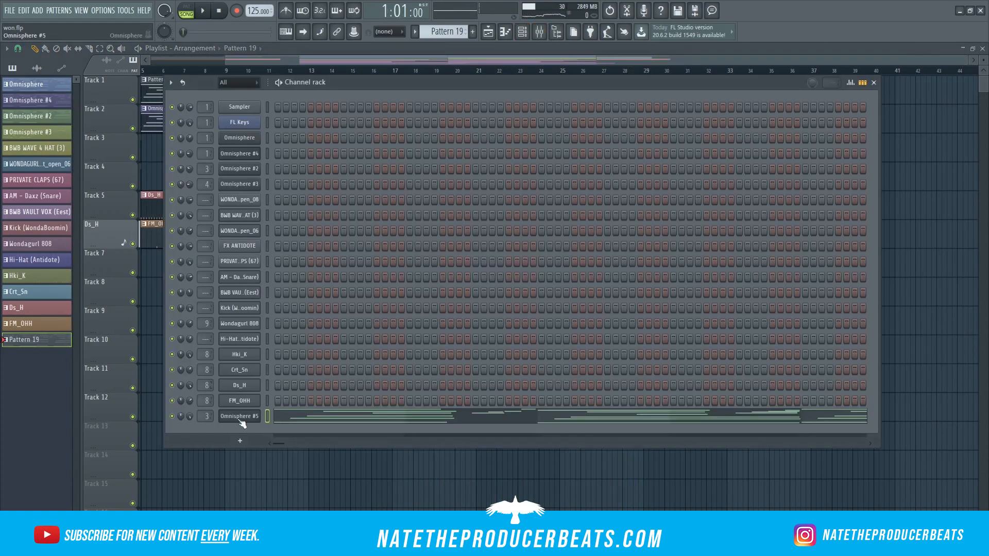
Step: Shorten the FM_OHH clip at bar 25 to end at bar 28 and fill bars 29 to 37 with the full melody, 808 and drum section
{"action": "left_click", "coordinate": [240, 417]}
{"action": "key", "text": "space"}
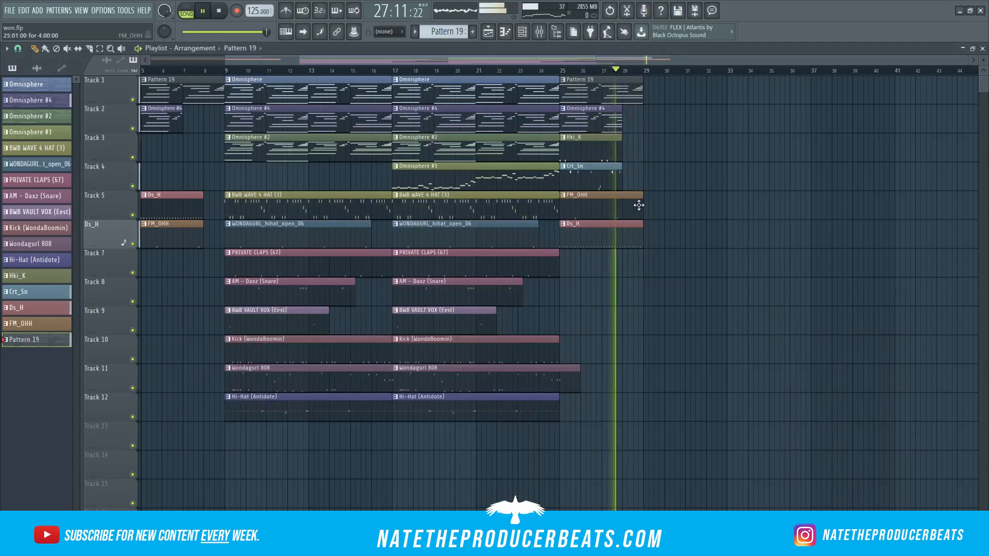
{"action": "left_click", "coordinate": [36, 260]}
{"action": "key", "text": "ctrl+v"}
{"action": "scroll", "coordinate": [678, 88], "scroll_direction": "down", "scroll_amount": 2}
{"action": "left_click_drag", "start_coordinate": [467, 102], "coordinate": [617, 102]}
{"action": "scroll", "coordinate": [583, 123], "scroll_direction": "up", "scroll_amount": 6}
{"action": "left_click_drag", "start_coordinate": [561, 137], "coordinate": [435, 137]}
{"action": "key", "text": "Delete"}
Step: Place the four Omnisphere layers, BWB hat, open hat, claps, kick, 808 and Hi-Hat (Antidote) patterns at bar 37, without snare or vox
{"action": "left_click", "coordinate": [351, 109]}
{"action": "left_click_drag", "start_coordinate": [352, 109], "coordinate": [296, 88]}
{"action": "left_click", "coordinate": [304, 149]}
{"action": "left_click", "coordinate": [331, 179]}
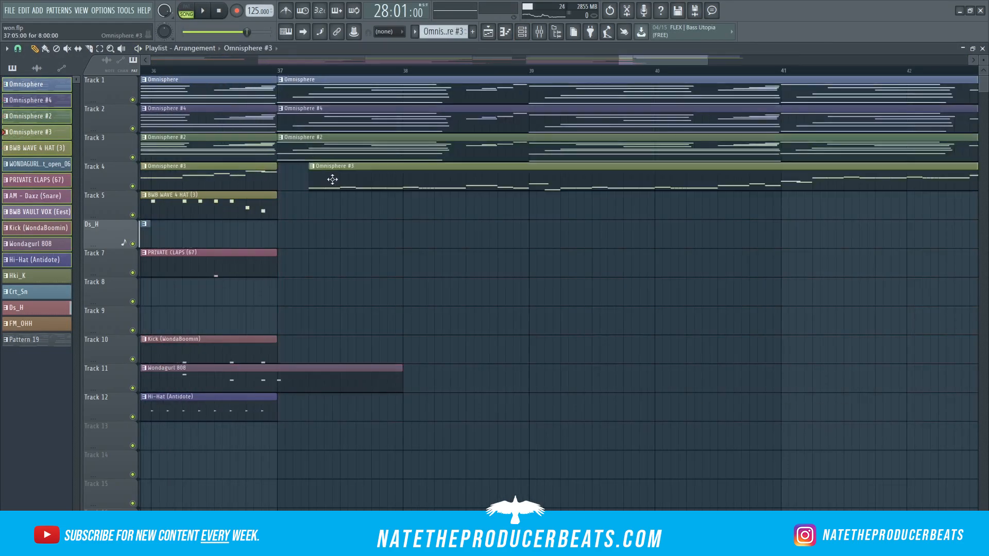
{"action": "left_click", "coordinate": [338, 236]}
{"action": "left_click", "coordinate": [329, 266]}
{"action": "left_click", "coordinate": [420, 386]}
{"action": "left_click", "coordinate": [329, 407]}
Step: Build another full section at bar 45 with all Omnisphere layers, hats, claps, snare, vox, kick and 808 patterns
{"action": "scroll", "coordinate": [485, 132], "scroll_direction": "down", "scroll_amount": 5}
{"action": "left_click", "coordinate": [622, 91]}
{"action": "left_click", "coordinate": [662, 93]}
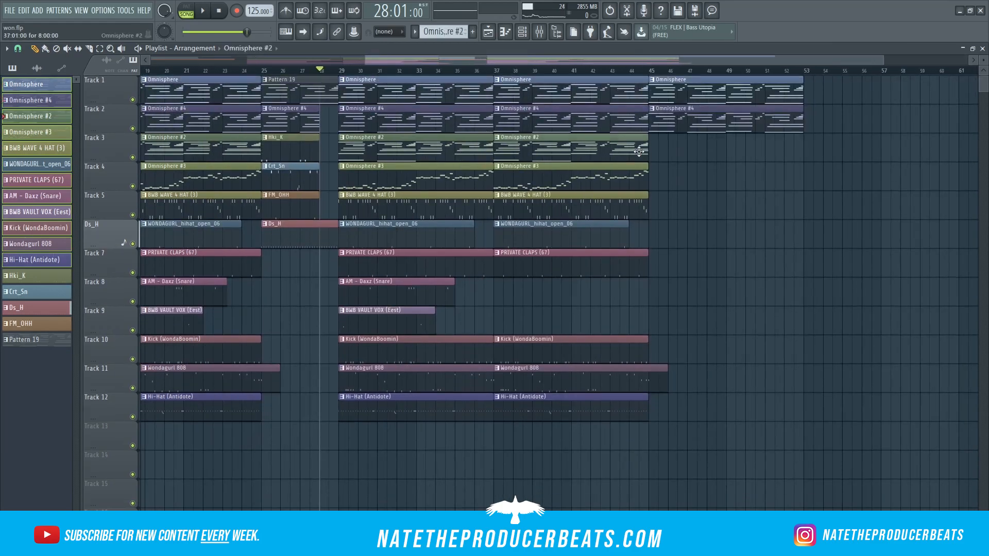
{"action": "left_click", "coordinate": [640, 150]}
{"action": "left_click", "coordinate": [663, 150]}
{"action": "left_click", "coordinate": [601, 229]}
{"action": "left_click", "coordinate": [664, 232]}
{"action": "left_click", "coordinate": [400, 287]}
{"action": "left_click", "coordinate": [663, 291]}
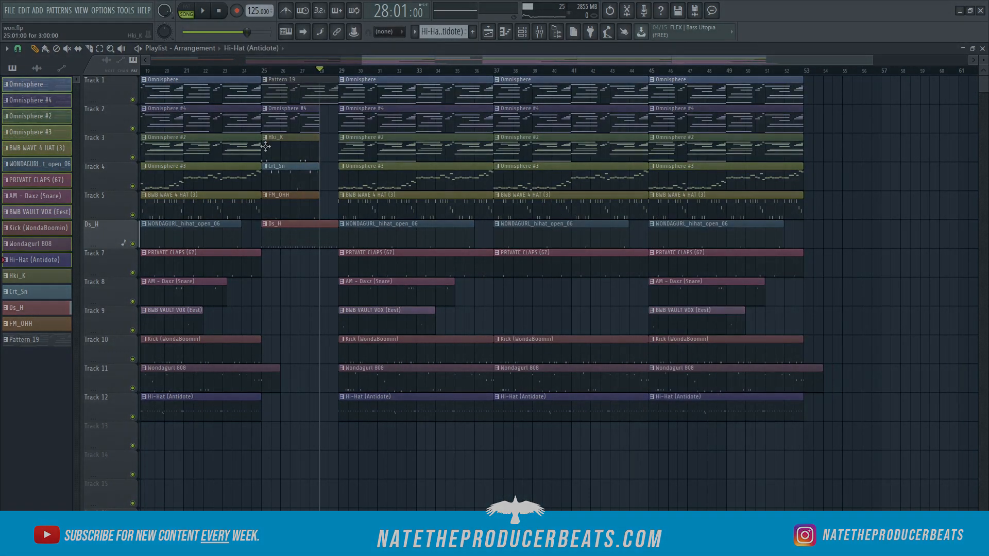
Step: Play the extended arrangement from bar 28 and remove the Omnisphere #3 clip at bar 29
{"action": "key", "text": "space"}
{"action": "key", "text": "space"}
{"action": "key", "text": "space"}
{"action": "left_click_drag", "start_coordinate": [247, 32], "coordinate": [227, 31]}
{"action": "key", "text": "space"}
Step: Add a new Pattern 20 and show the Kick (WondaBoomin) pattern in the fully visible channel rack
{"action": "left_click", "coordinate": [523, 32]}
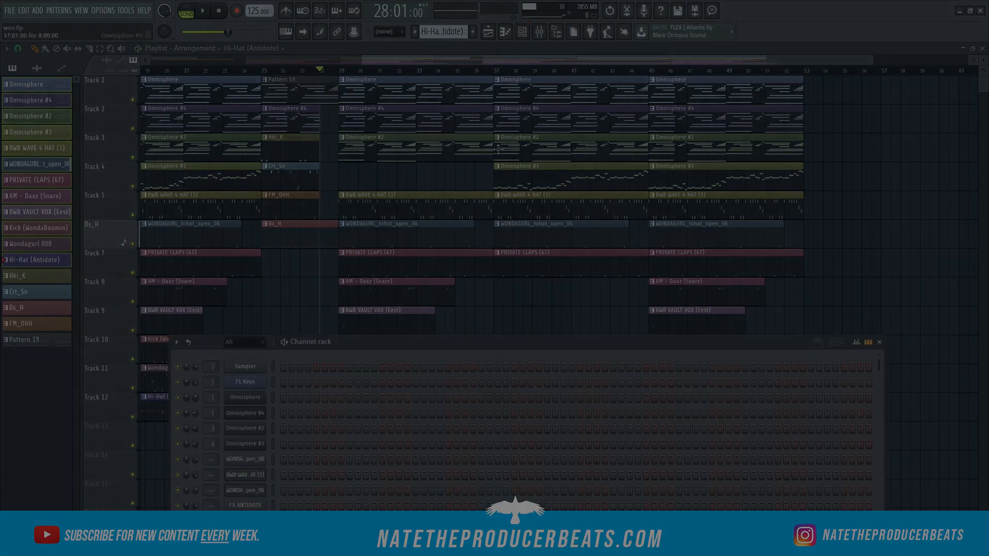
{"action": "left_click_drag", "start_coordinate": [525, 341], "coordinate": [531, 157]}
{"action": "scroll", "coordinate": [436, 32], "scroll_direction": "down", "scroll_amount": 4}
{"action": "scroll", "coordinate": [436, 32], "scroll_direction": "up", "scroll_amount": 8}
{"action": "scroll", "coordinate": [426, 32], "scroll_direction": "down", "scroll_amount": 3}
{"action": "scroll", "coordinate": [427, 32], "scroll_direction": "down", "scroll_amount": 7}
{"action": "scroll", "coordinate": [427, 32], "scroll_direction": "up", "scroll_amount": 8}
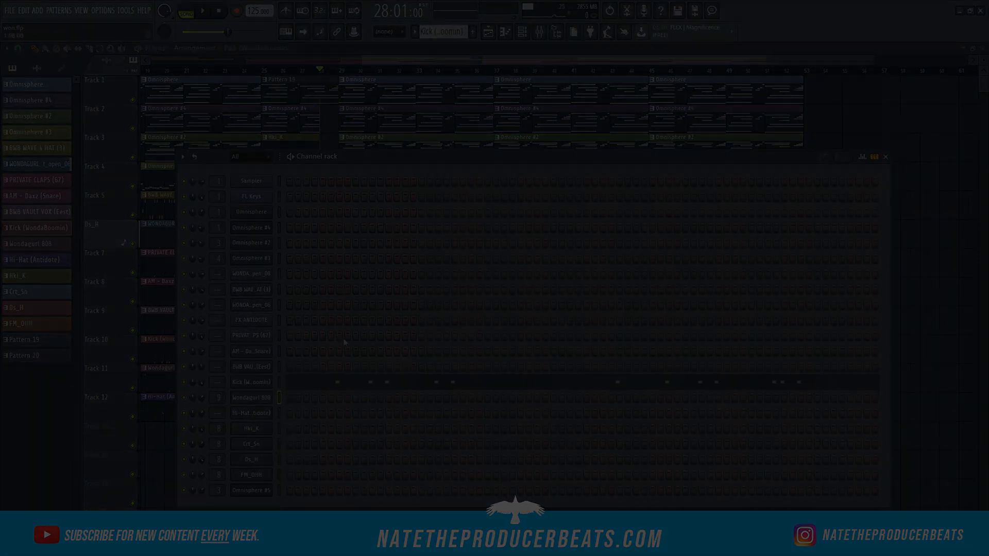